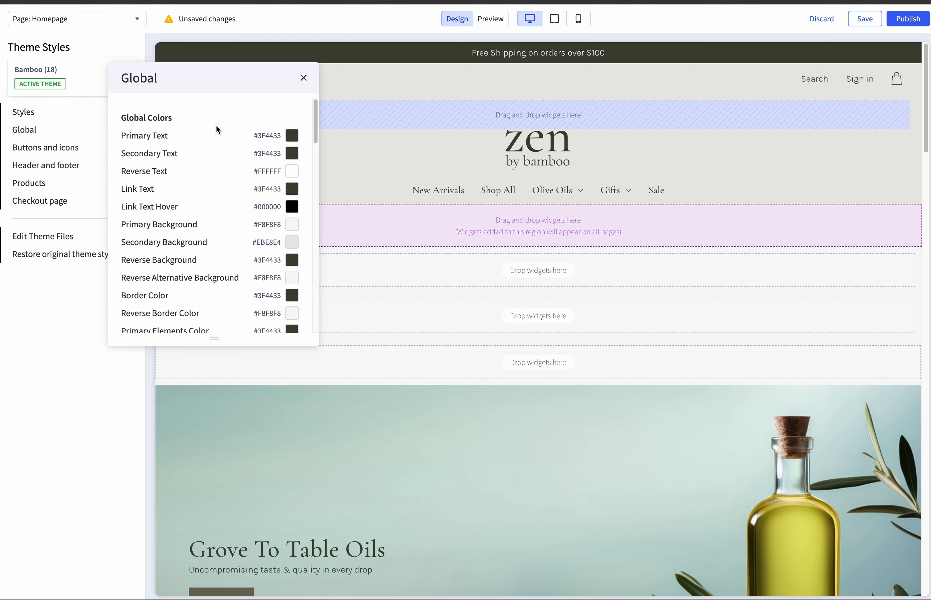
Set the Primary Text global color to the red swatch #E02B27.
scroll(231, 137, down, 2)
scroll(181, 231, down, 2)
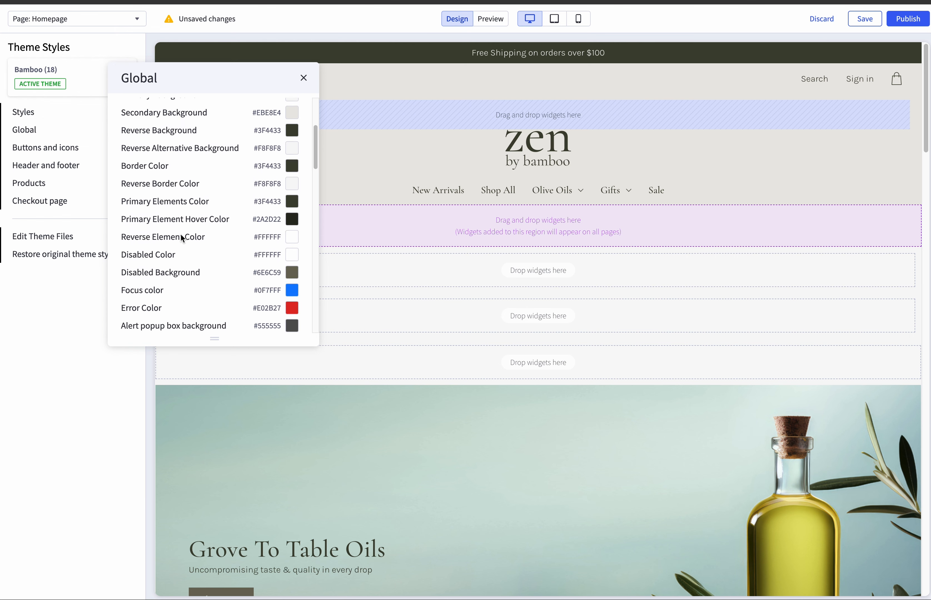
scroll(181, 214, down, 2)
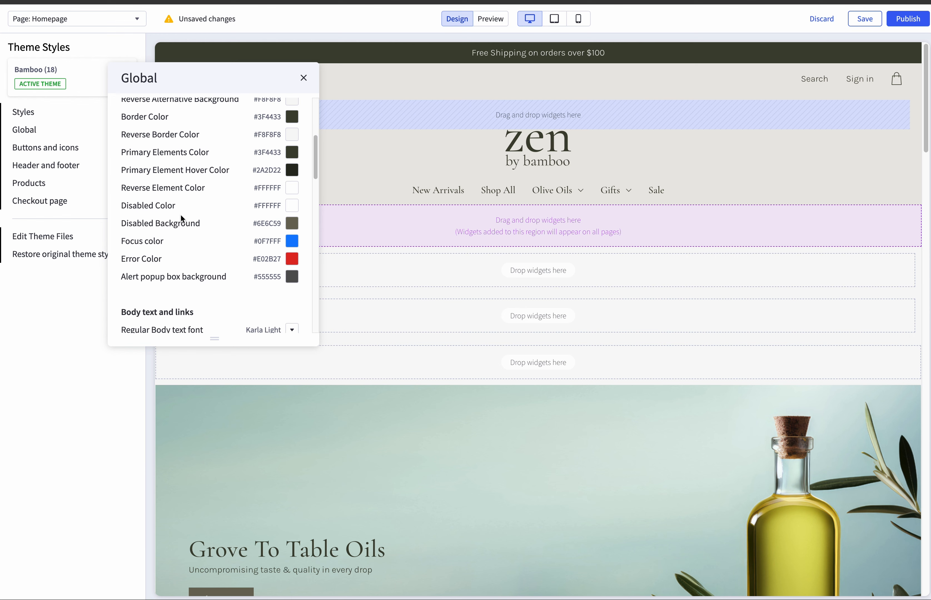
scroll(190, 237, up, 5)
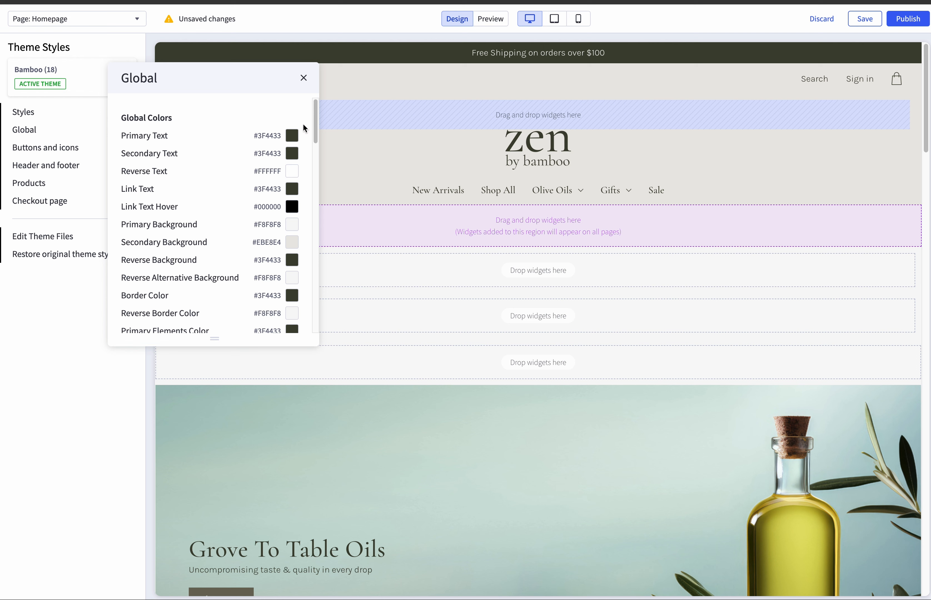
scroll(303, 121, down, 1)
scroll(303, 122, up, 1)
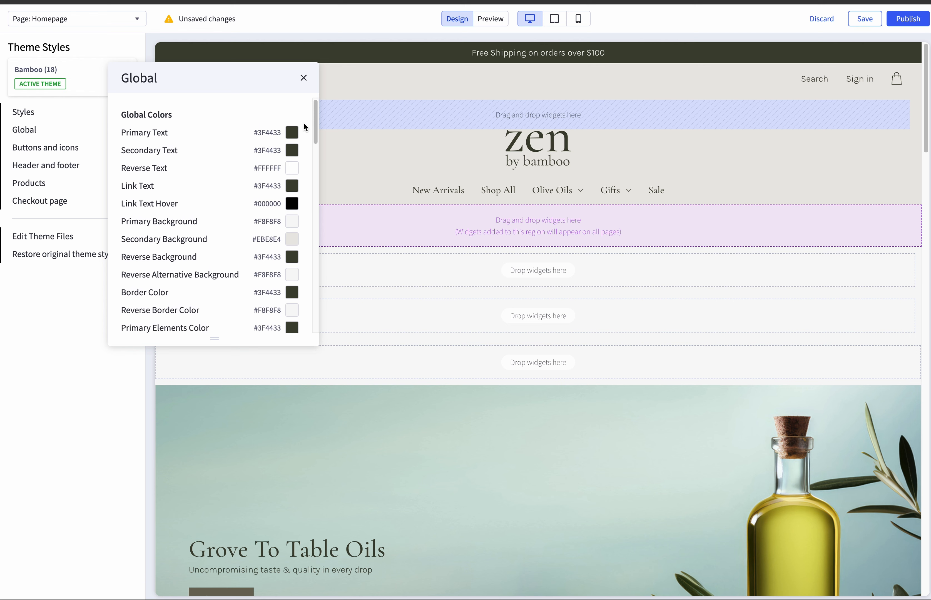
click(291, 136)
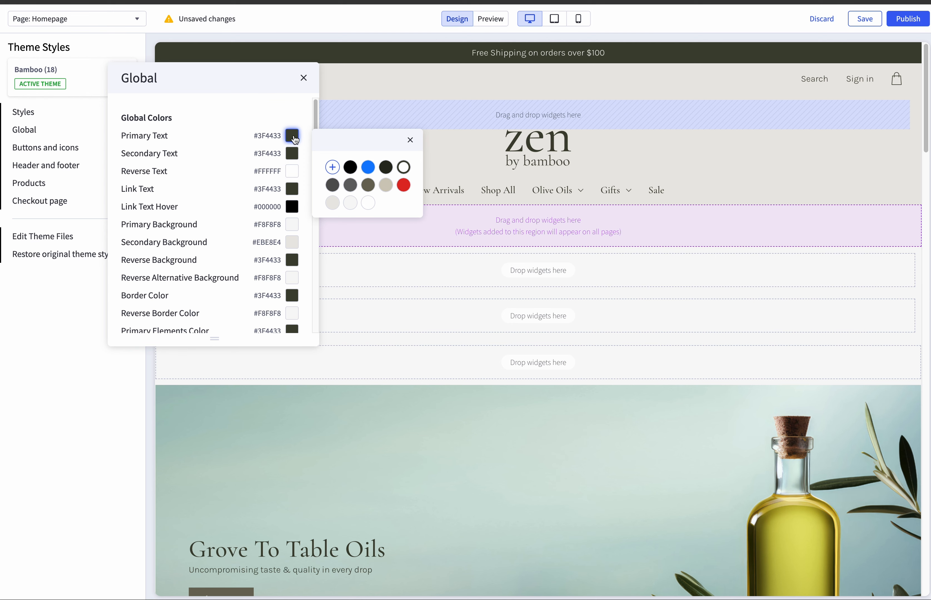
click(405, 186)
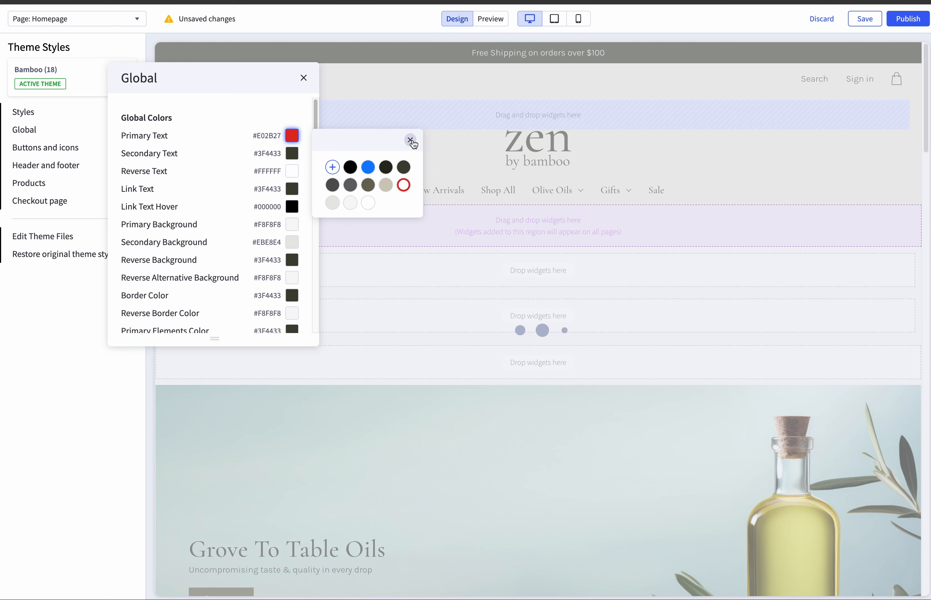
click(411, 140)
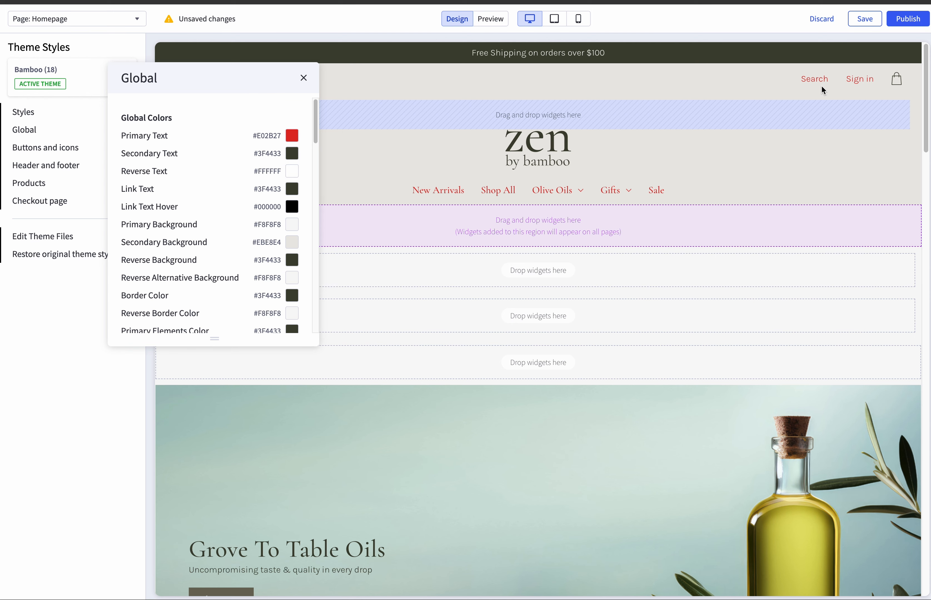
Examine the homepage sections in the design view to see which text uses the Primary Text color.
scroll(781, 148, down, 5)
scroll(783, 167, down, 10)
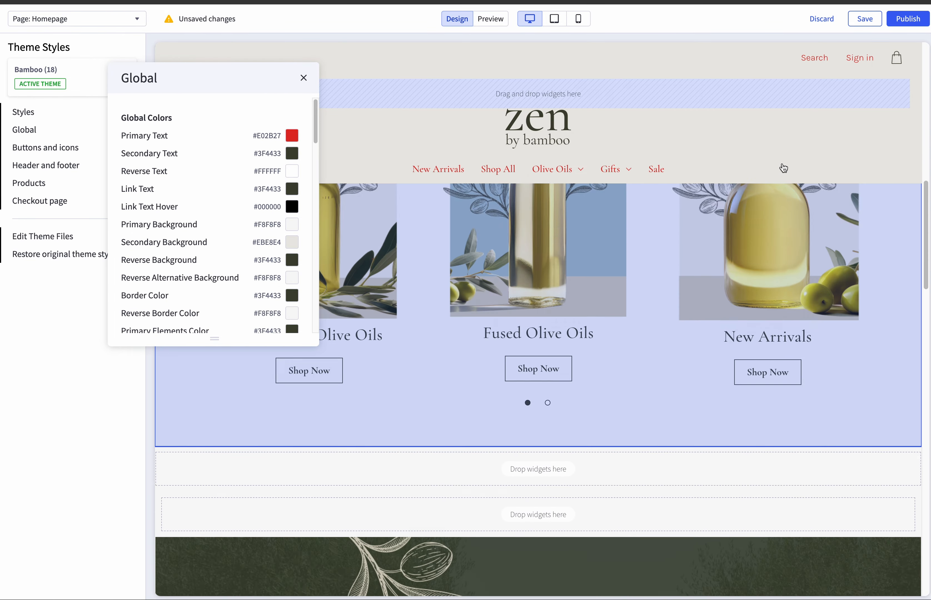
scroll(817, 233, down, 1)
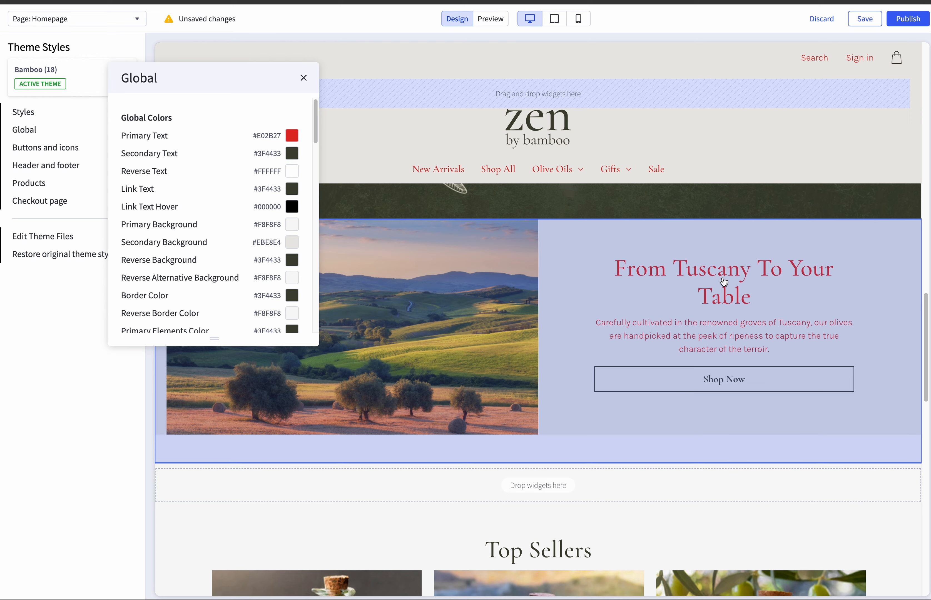
scroll(722, 282, down, 3)
scroll(704, 235, down, 5)
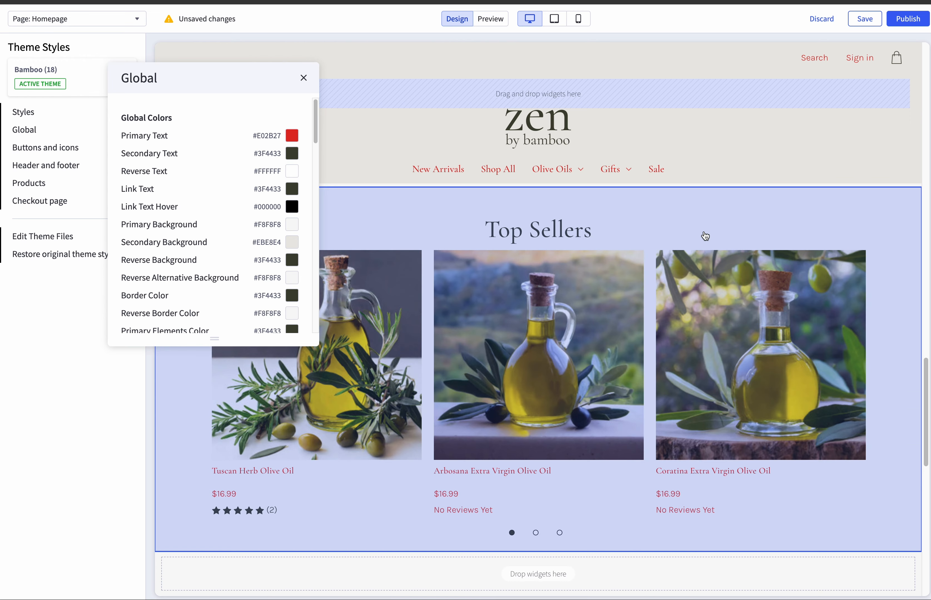
scroll(774, 270, down, 1)
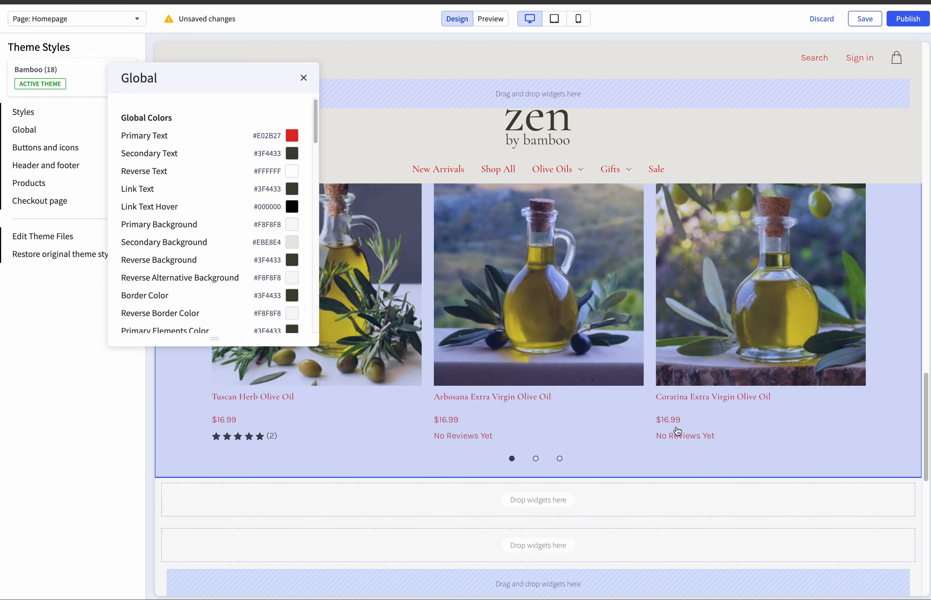
scroll(683, 438, up, 8)
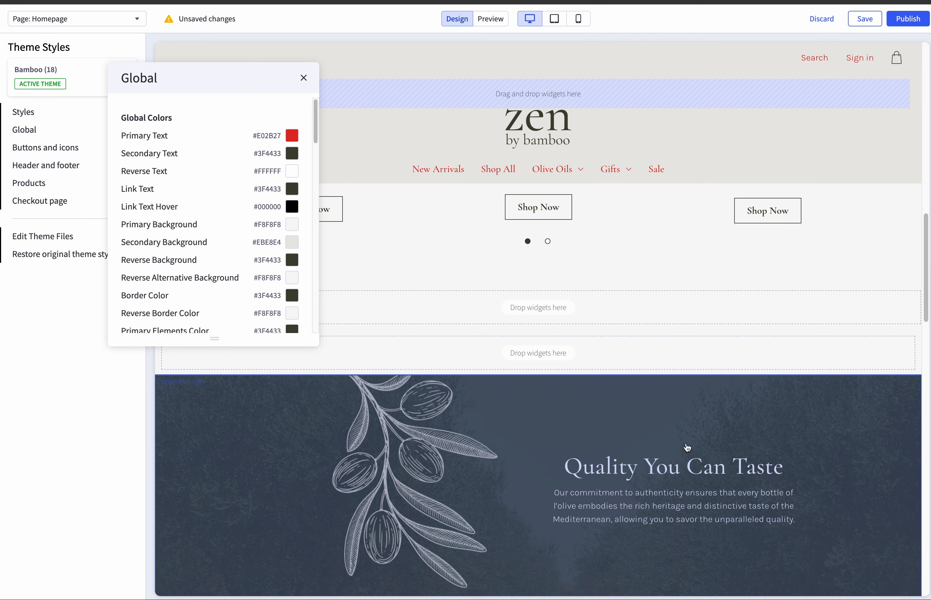
scroll(715, 494, up, 1)
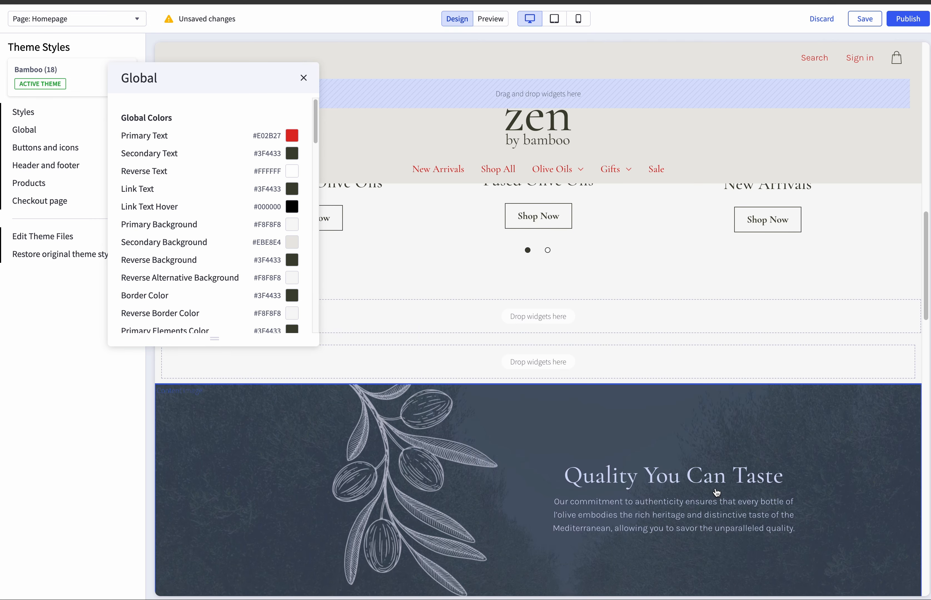
scroll(716, 494, up, 1)
scroll(715, 492, down, 4)
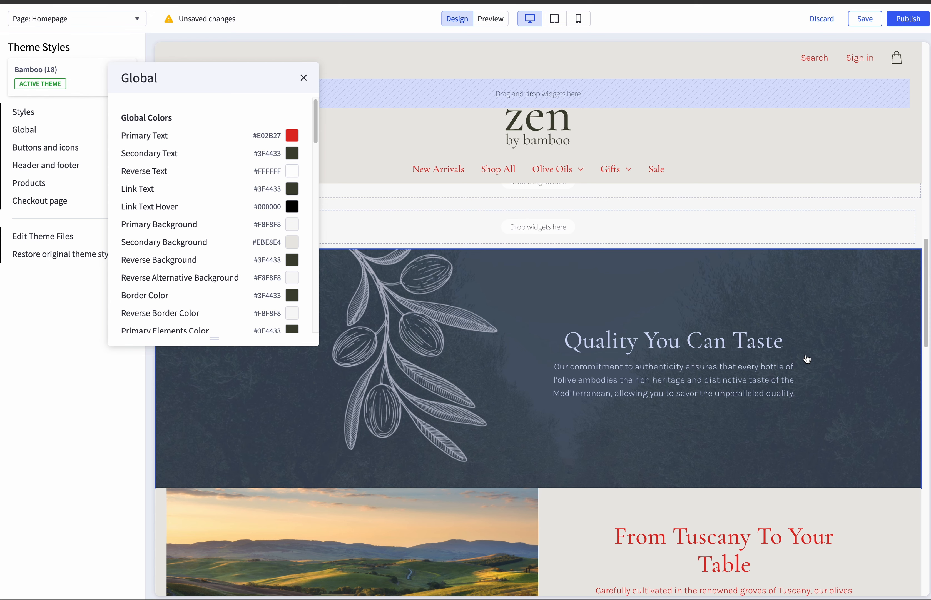
scroll(804, 361, up, 10)
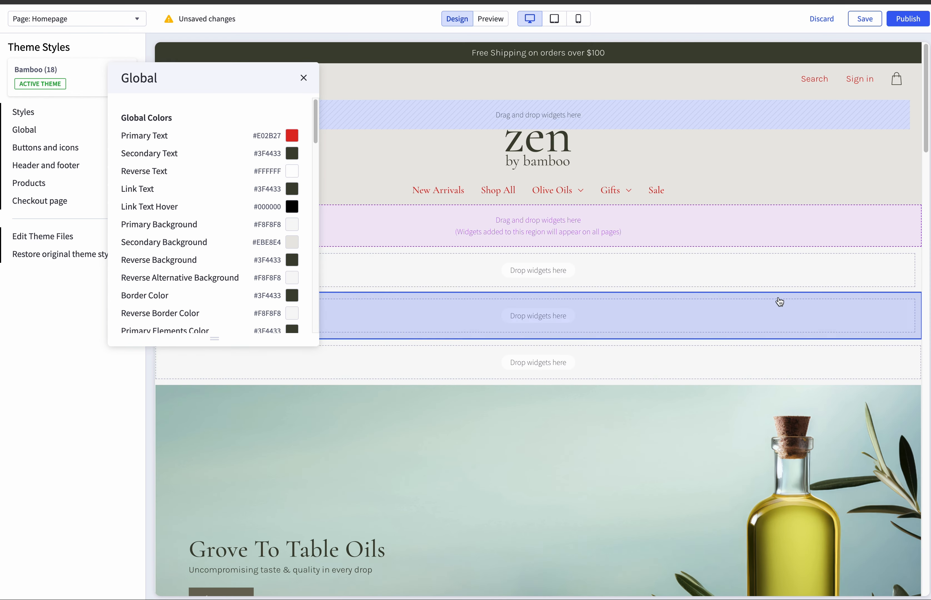
Preview the storefront's Shop All page and check the Primary Text color across its filters and product listings.
click(487, 19)
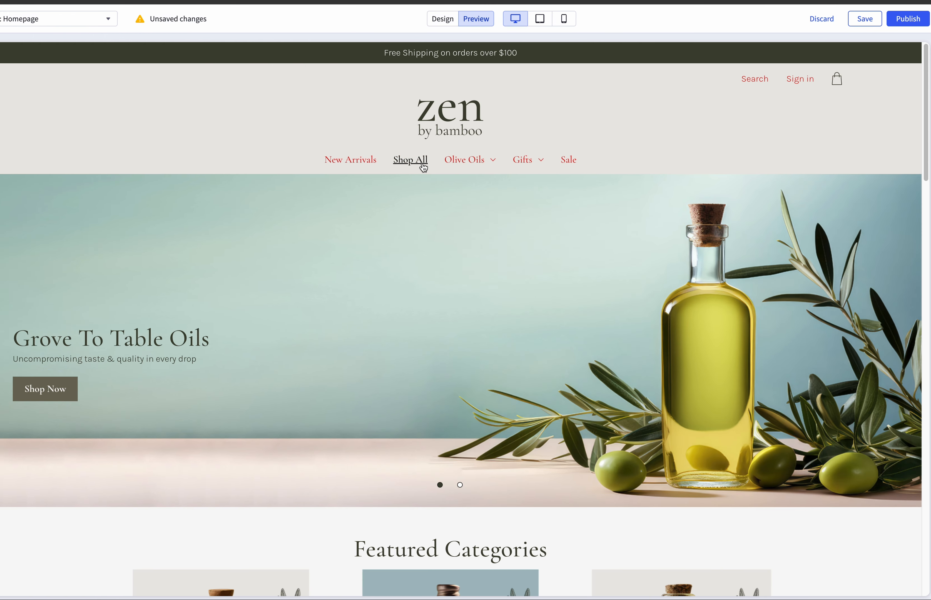
click(421, 163)
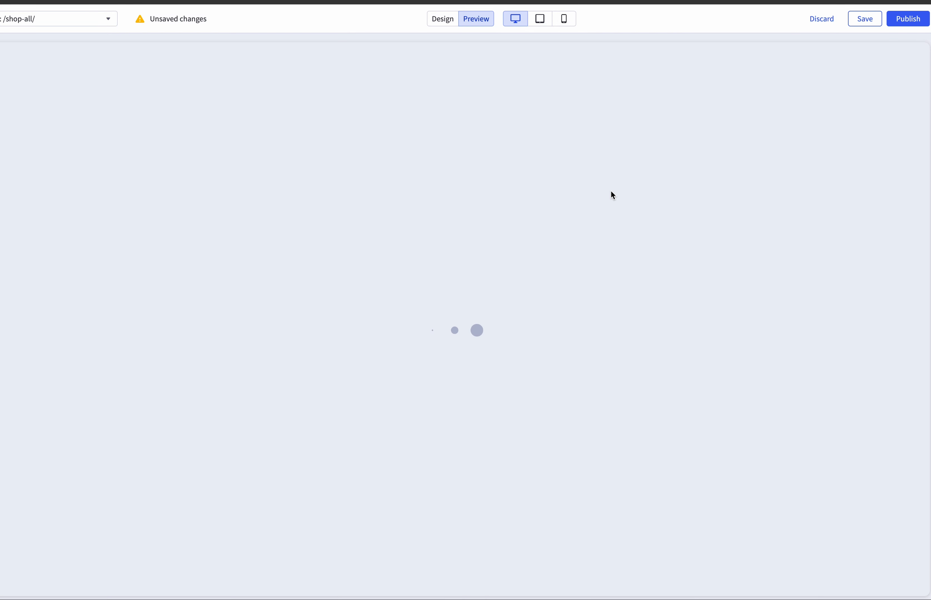
scroll(615, 191, down, 2)
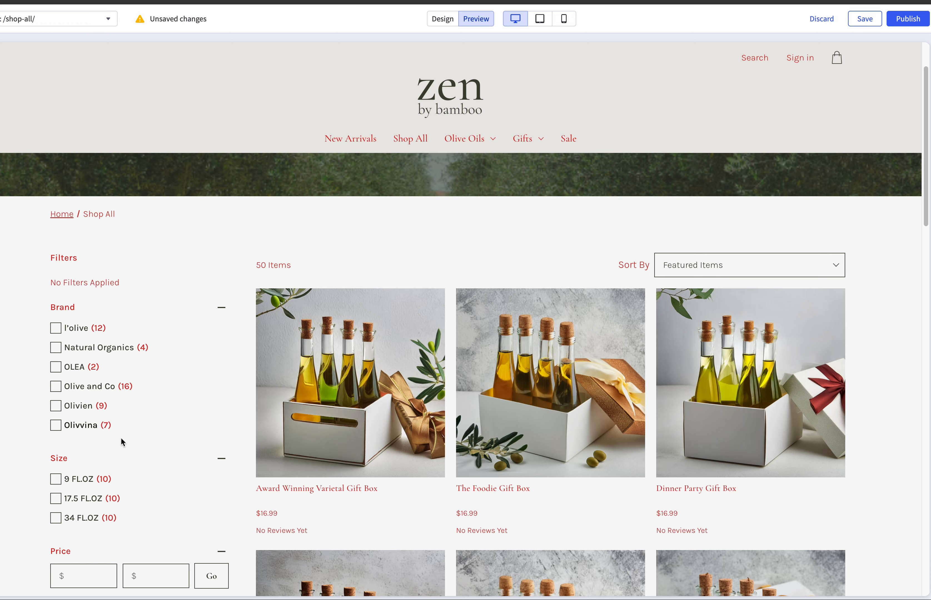
scroll(487, 377, down, 5)
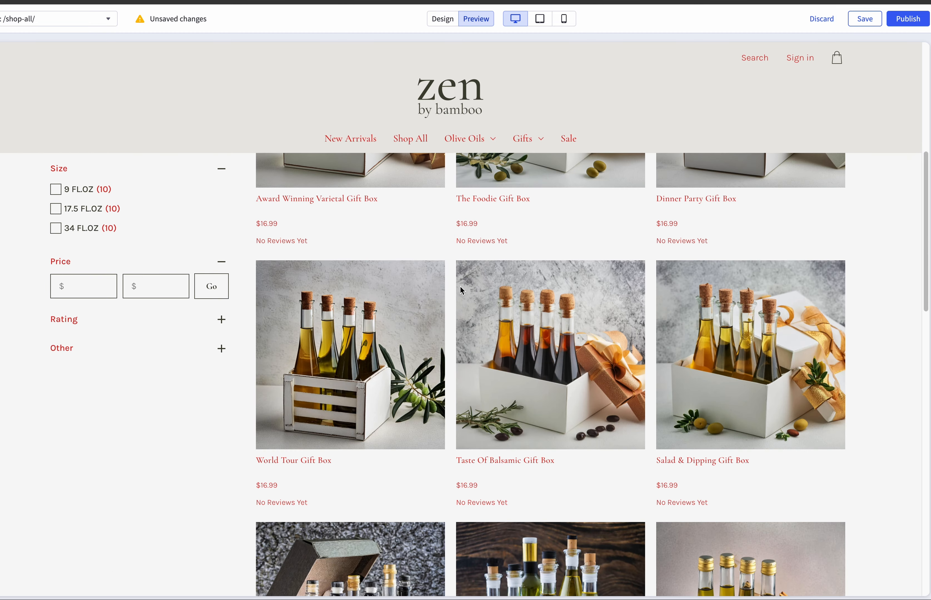
scroll(598, 327, down, 10)
scroll(601, 319, up, 15)
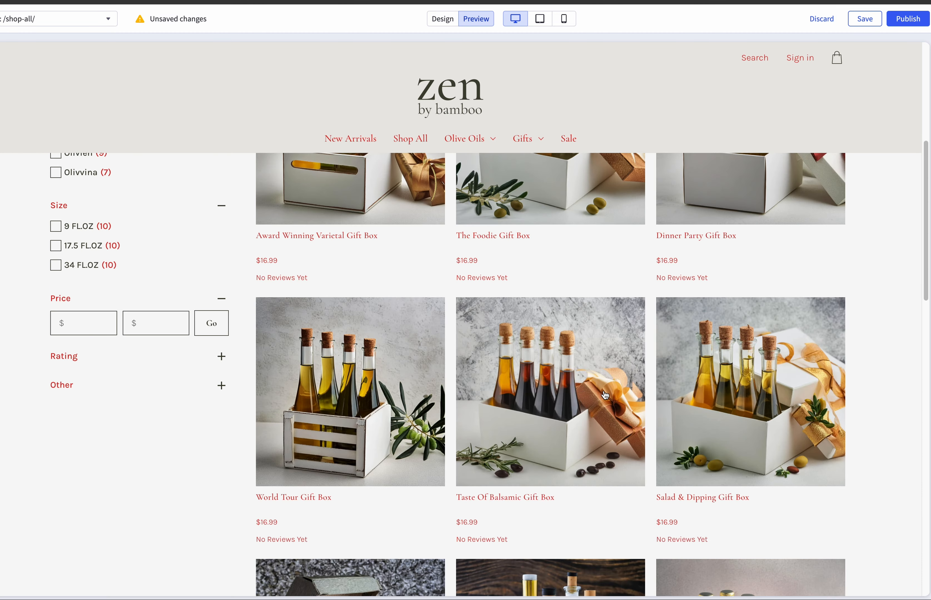
Open the Award Winning Varietal Gift Box page and check the Primary Text color through its description, reviews and related products.
click(358, 301)
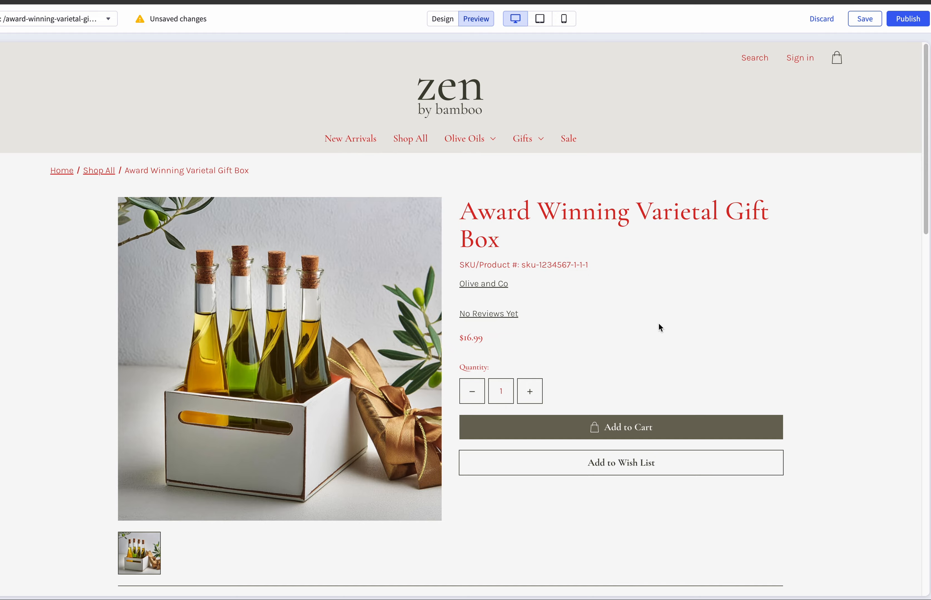
scroll(643, 329, down, 12)
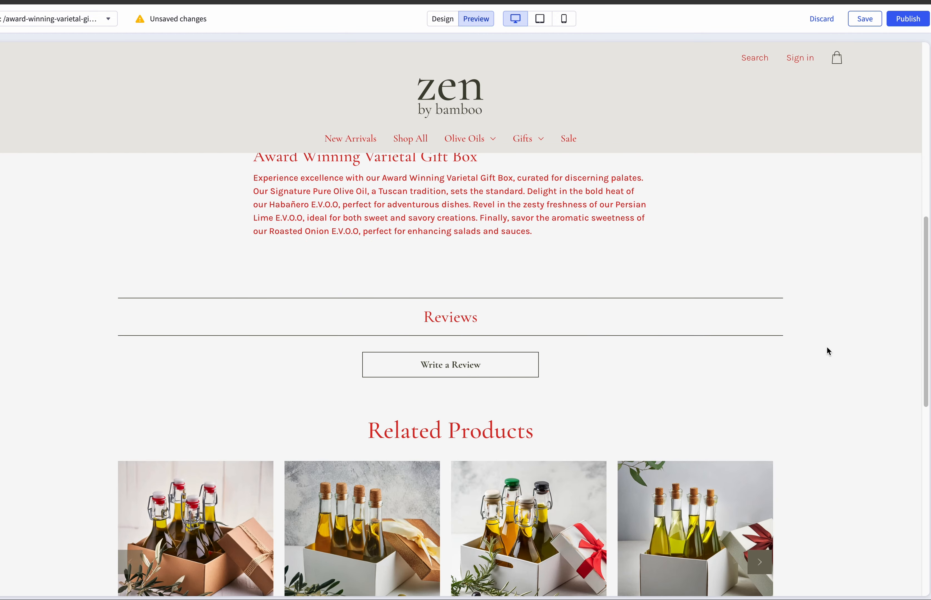
scroll(829, 349, down, 2)
scroll(449, 332, down, 2)
scroll(472, 418, up, 12)
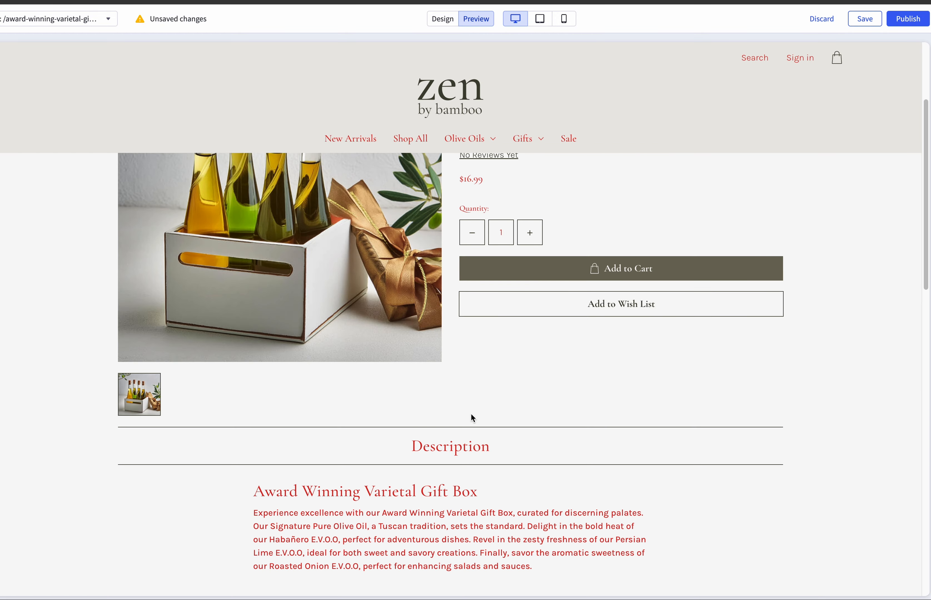
scroll(472, 418, up, 5)
Return to design mode and set the Primary Text global color back to #3F4433.
click(443, 21)
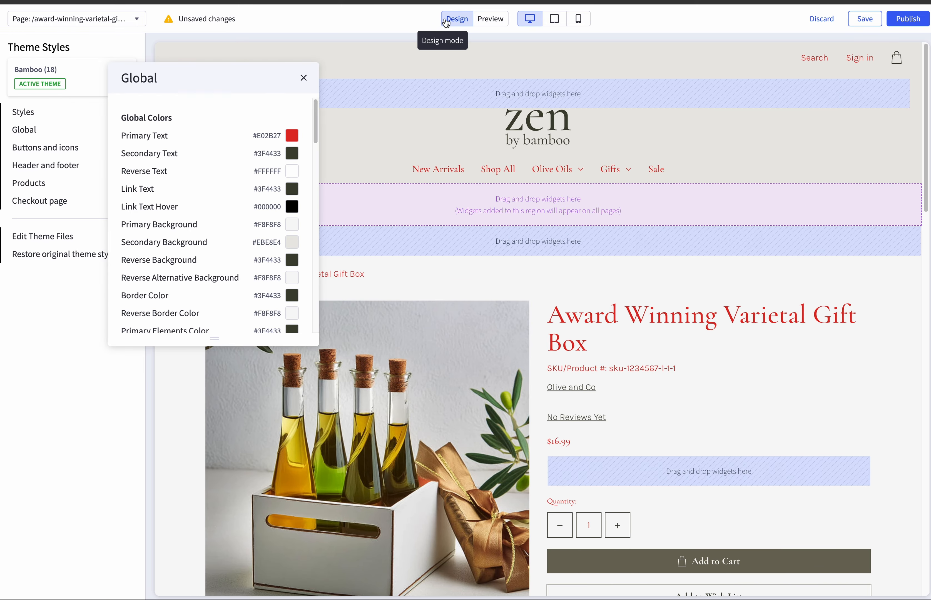
click(292, 136)
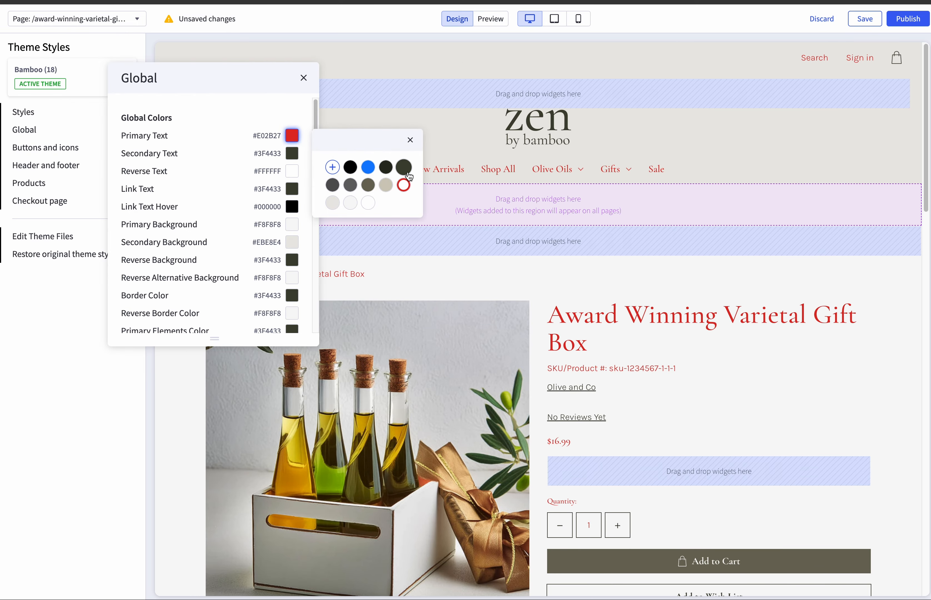
click(403, 167)
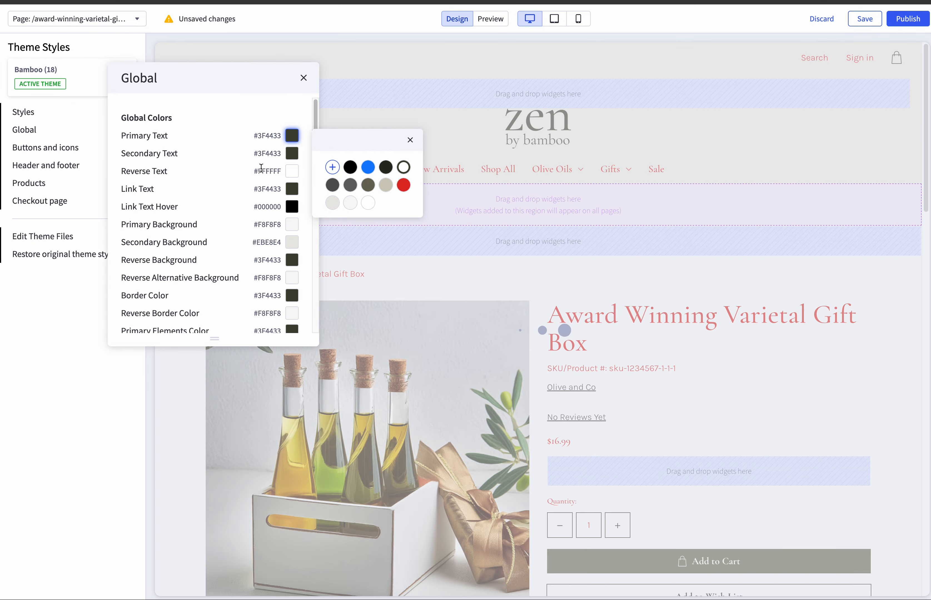
Set the Secondary Text global color to the red swatch #E02B27.
click(293, 155)
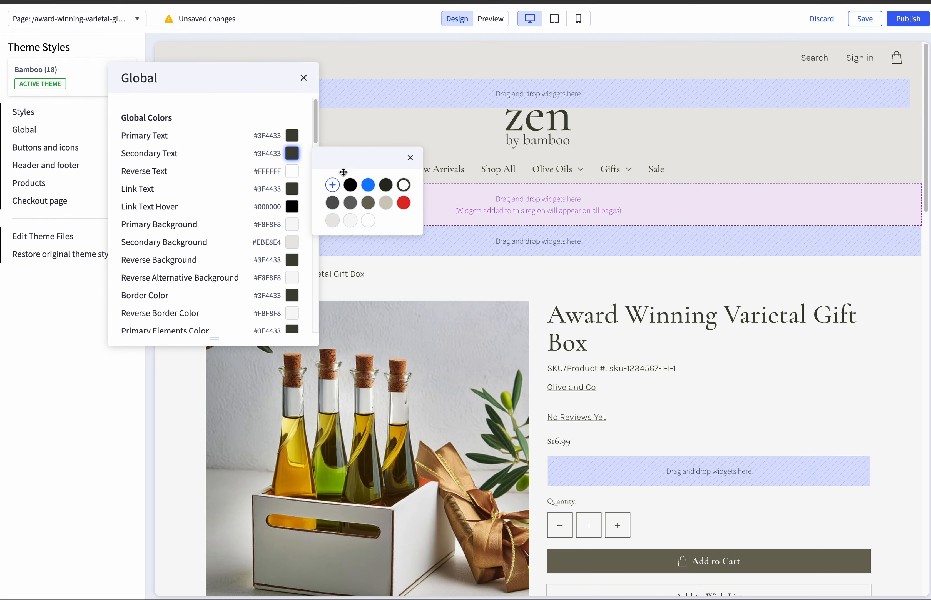
click(403, 204)
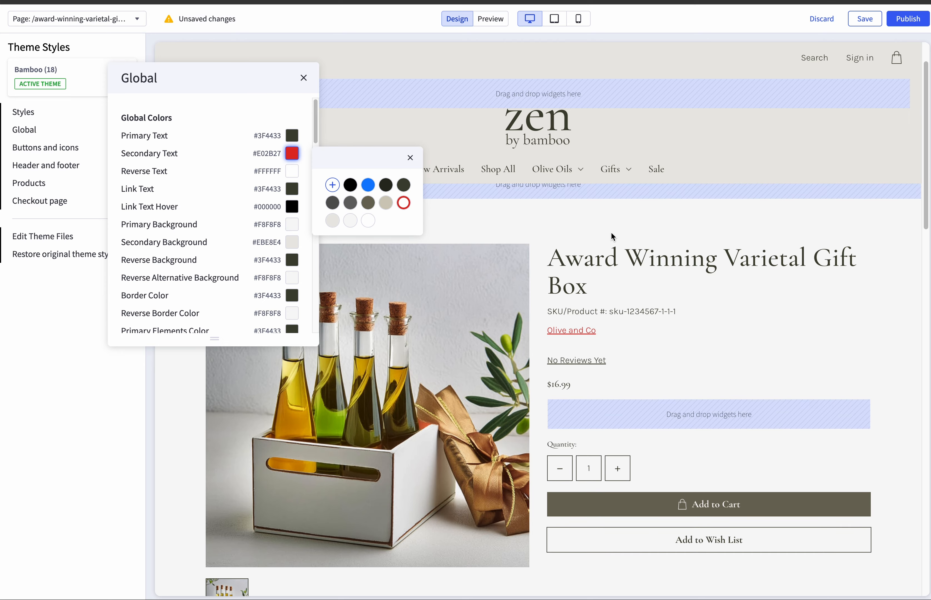
click(409, 158)
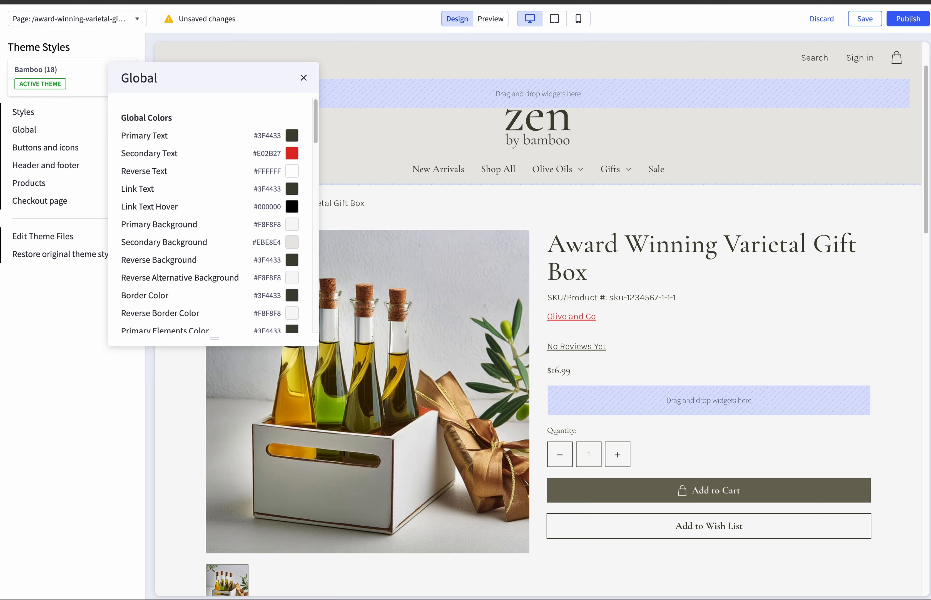
Check where the Secondary Text color is used on the product page and in the homepage preview.
scroll(757, 303, down, 15)
scroll(751, 377, up, 15)
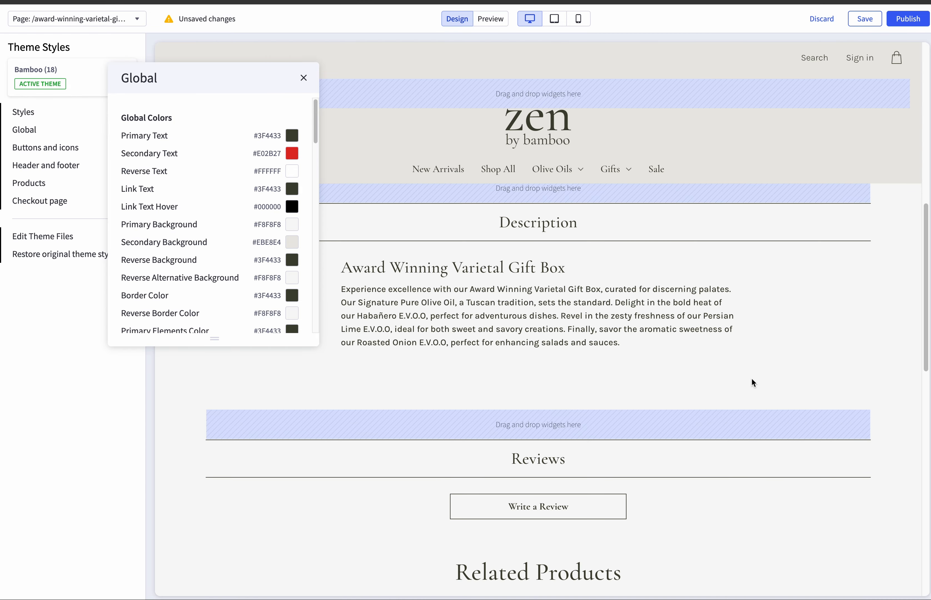
click(491, 19)
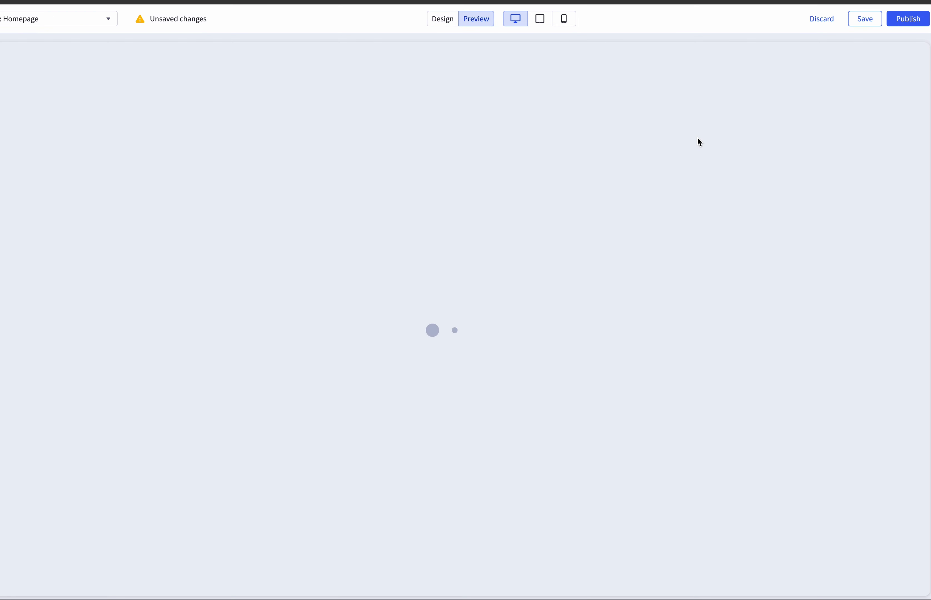
scroll(526, 217, down, 15)
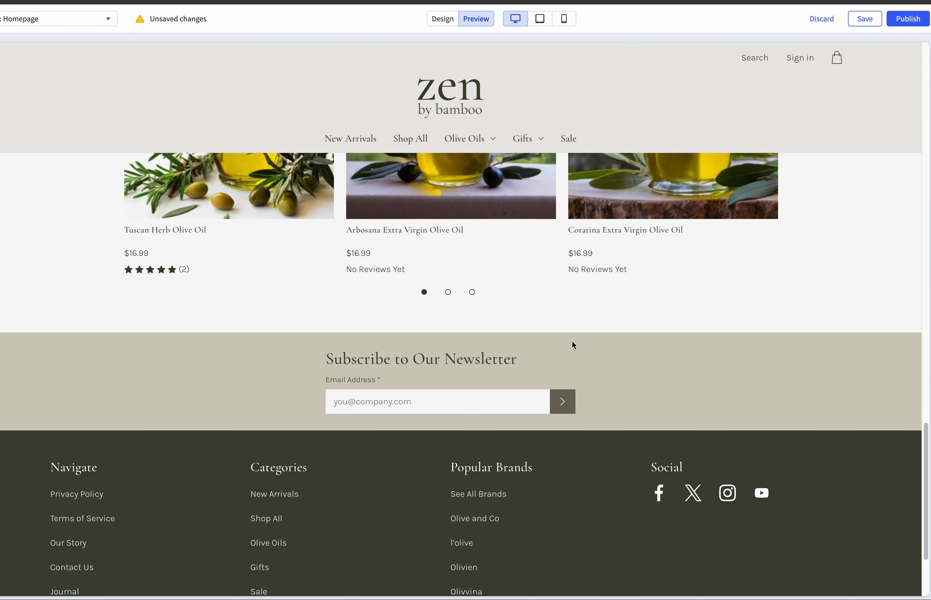
scroll(590, 397, up, 20)
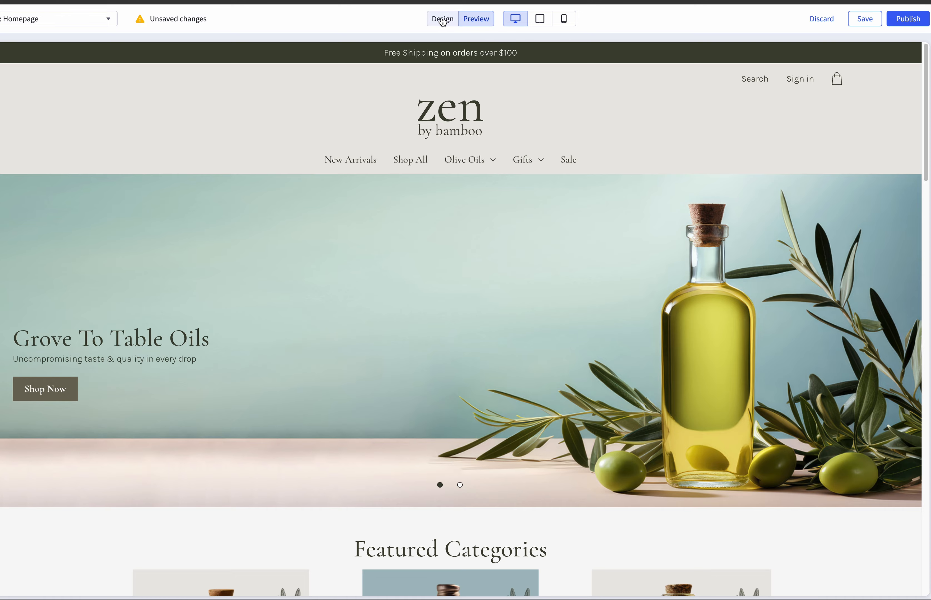
Return to design mode and set the Secondary Text global color back to #3F4433.
click(441, 19)
click(292, 153)
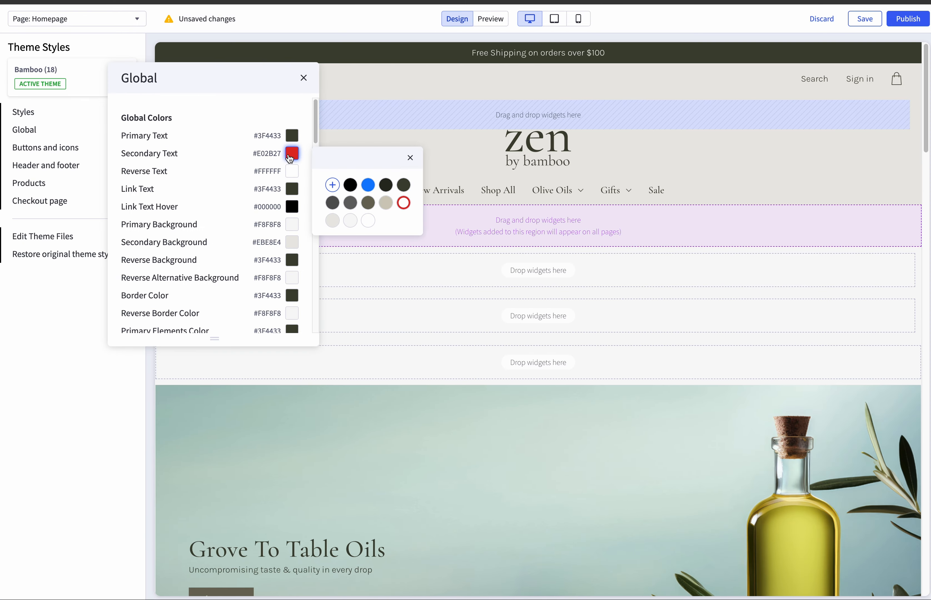
click(403, 184)
click(308, 110)
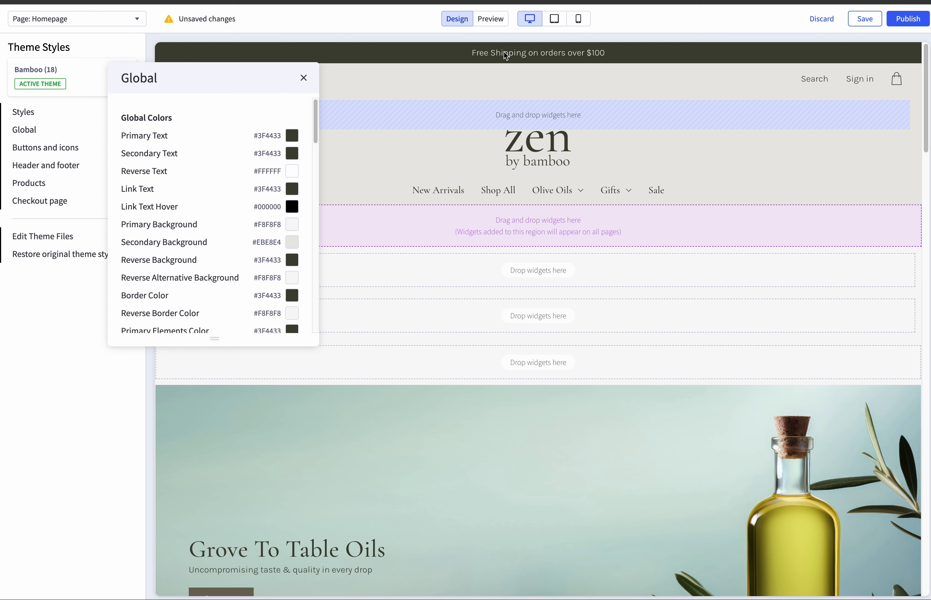
Preview the homepage and the Shop All category page to review where the restored text colors apply.
click(490, 19)
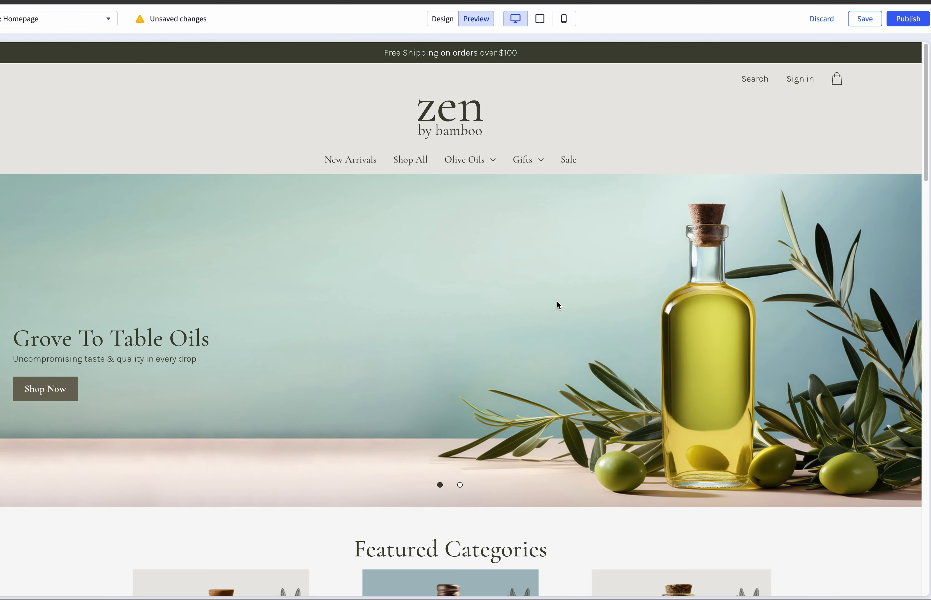
scroll(559, 303, down, 10)
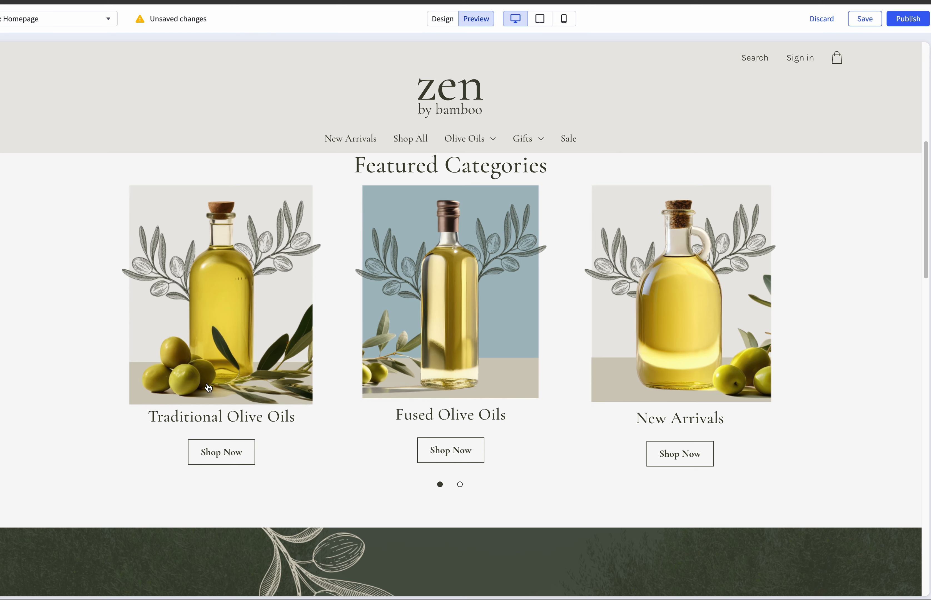
click(256, 401)
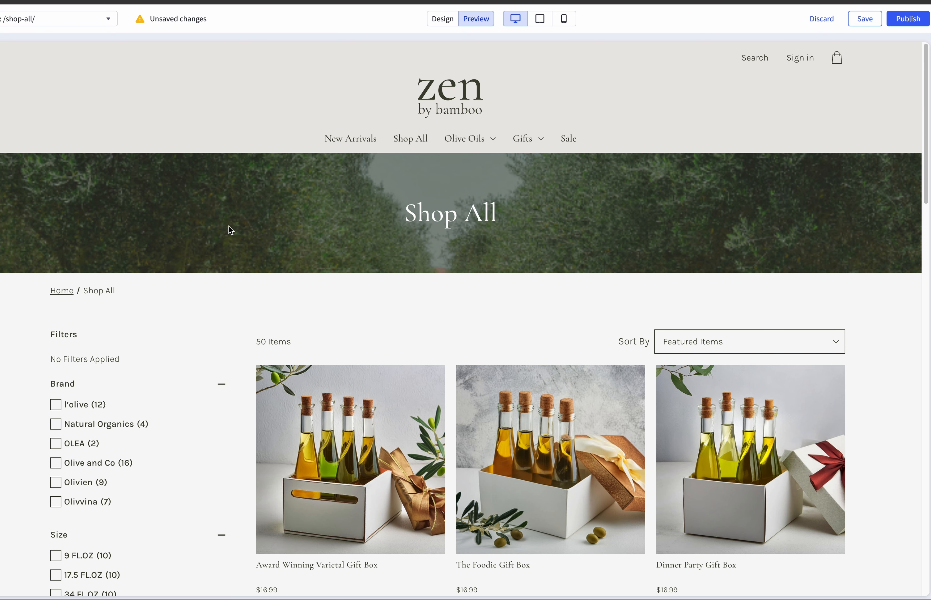
scroll(392, 246, down, 8)
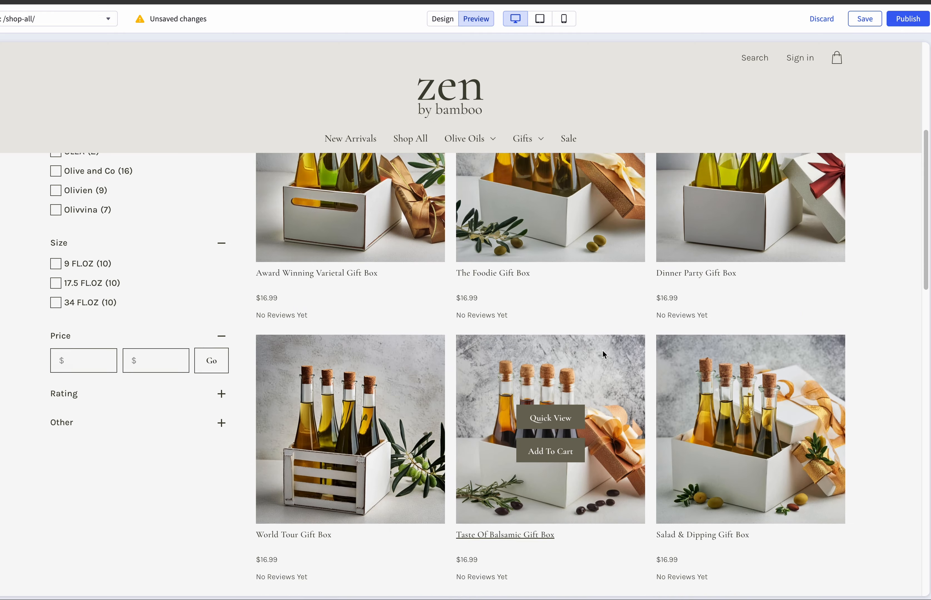
scroll(603, 349, up, 8)
Return to design mode and, in the Header and footer settings, switch Category Title Style to Primary Text Color and back to Reverse Text Color.
click(442, 18)
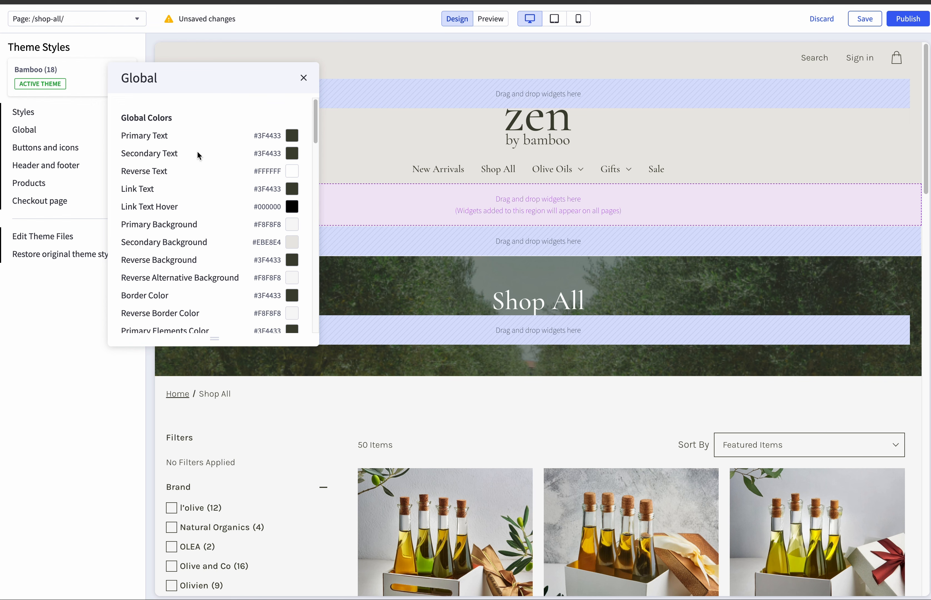
click(61, 172)
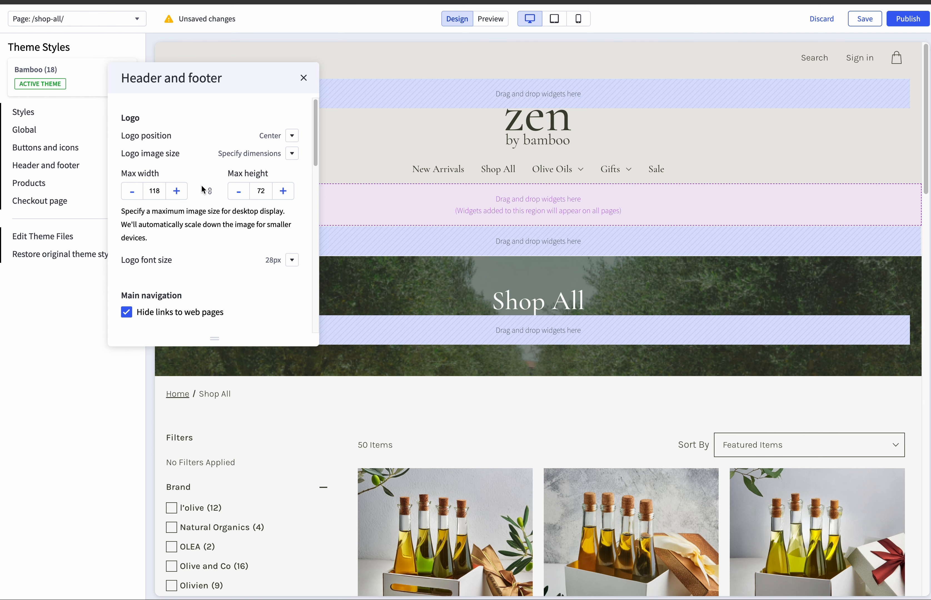
scroll(202, 184, down, 5)
scroll(219, 188, down, 8)
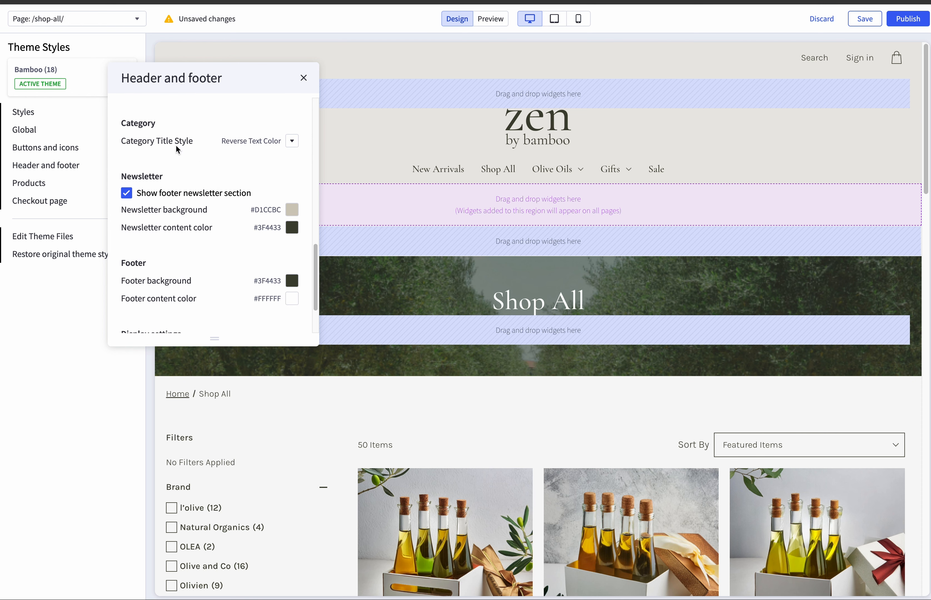
click(297, 143)
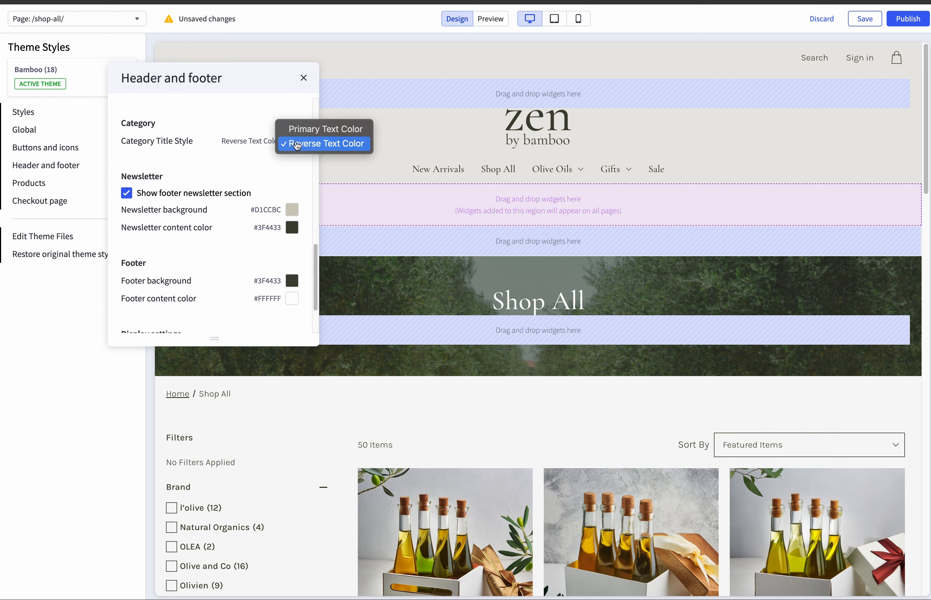
click(322, 131)
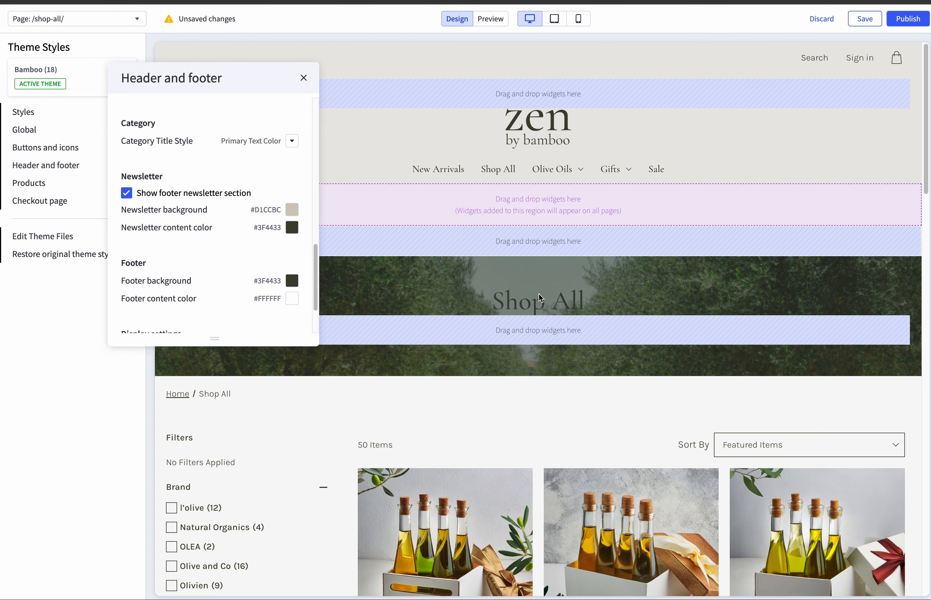
click(292, 142)
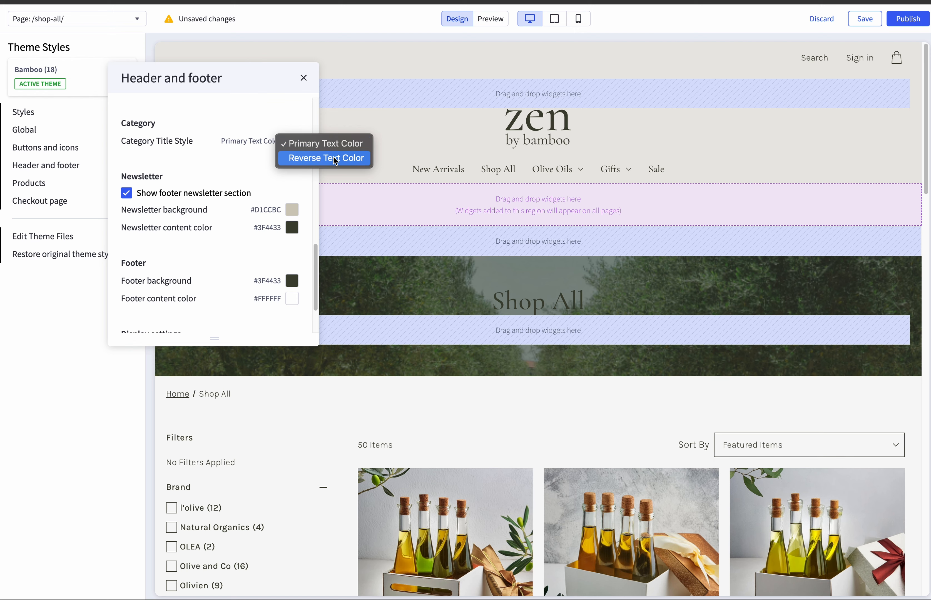
click(311, 159)
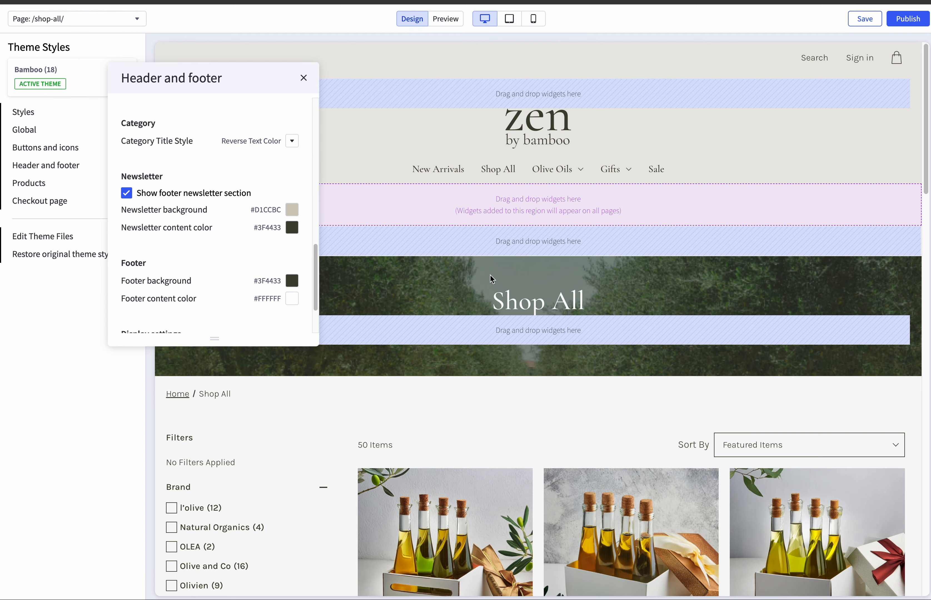
In the Global settings, try the Reverse Text color at #E02B27 and restore it to #FFFFFF.
click(40, 131)
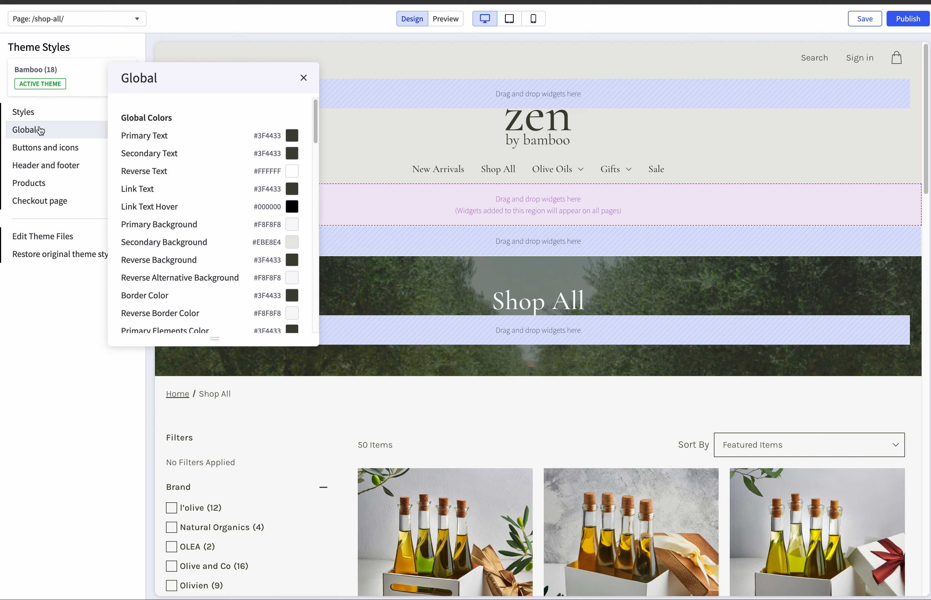
click(292, 174)
click(404, 221)
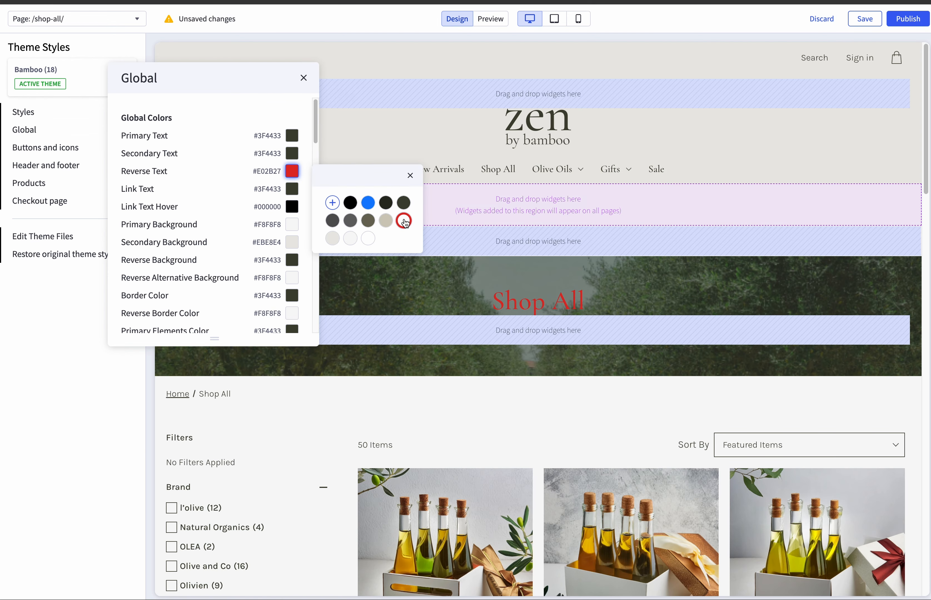
click(369, 240)
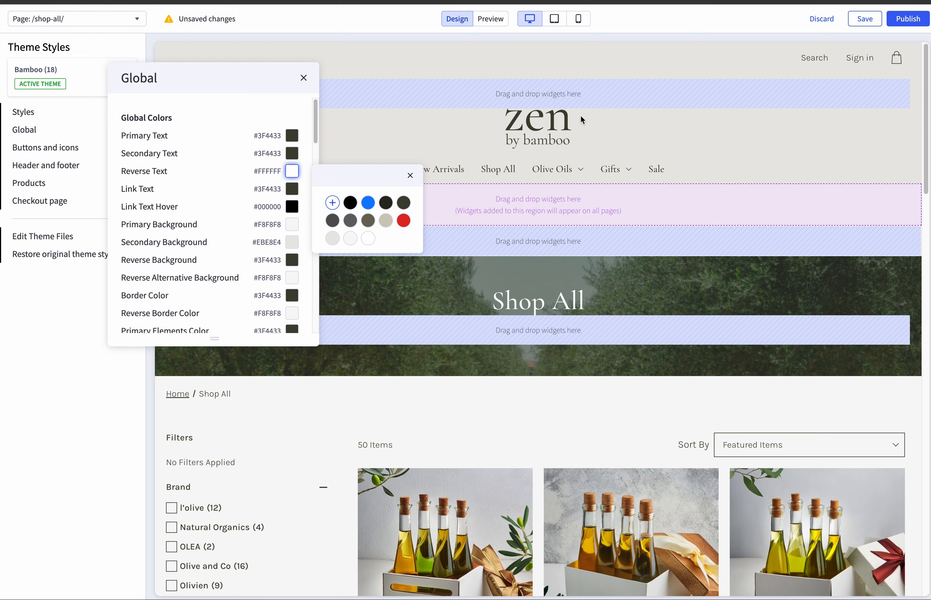
Preview the Shop All page, homepage and Tuscan Herb Olive Oil product page to check where the Reverse Text color is used.
click(490, 18)
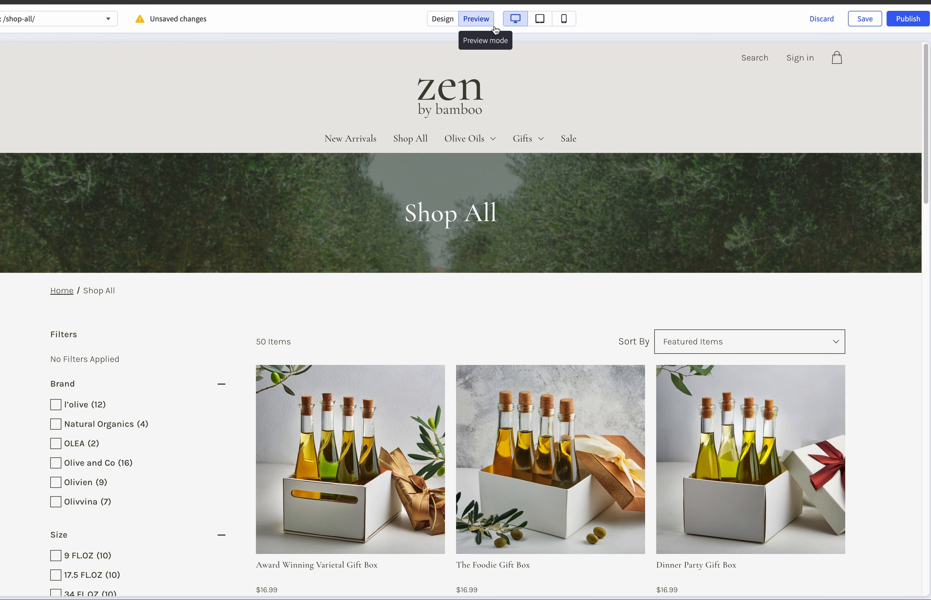
scroll(504, 168, down, 3)
mouse_move(425, 245)
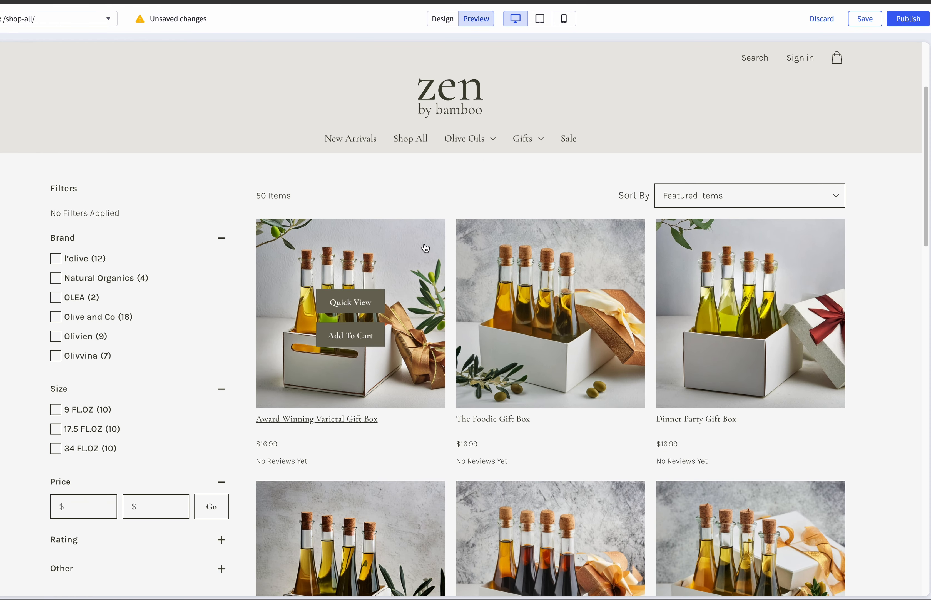
scroll(422, 243, up, 4)
click(452, 93)
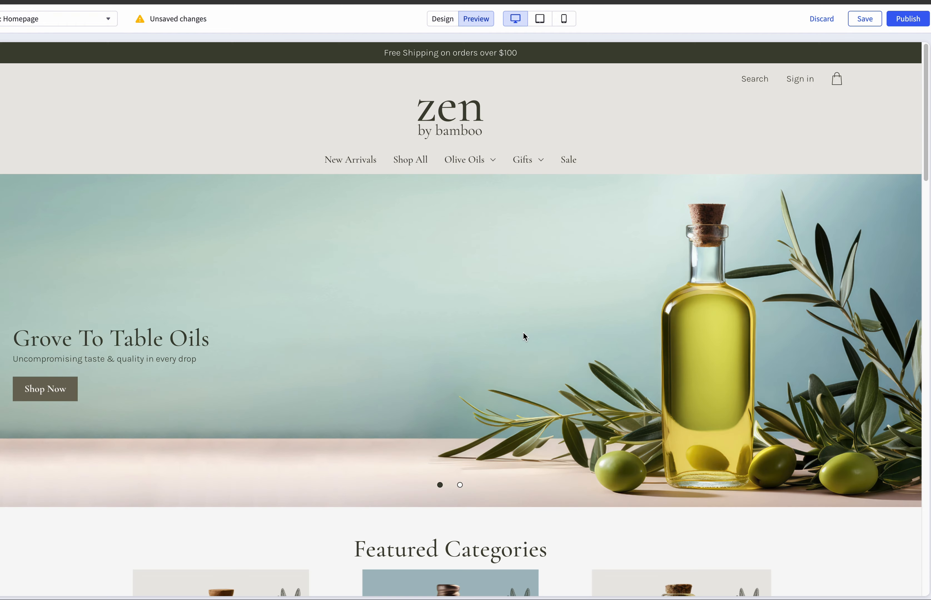
scroll(523, 331, down, 10)
scroll(513, 351, down, 10)
scroll(430, 357, up, 4)
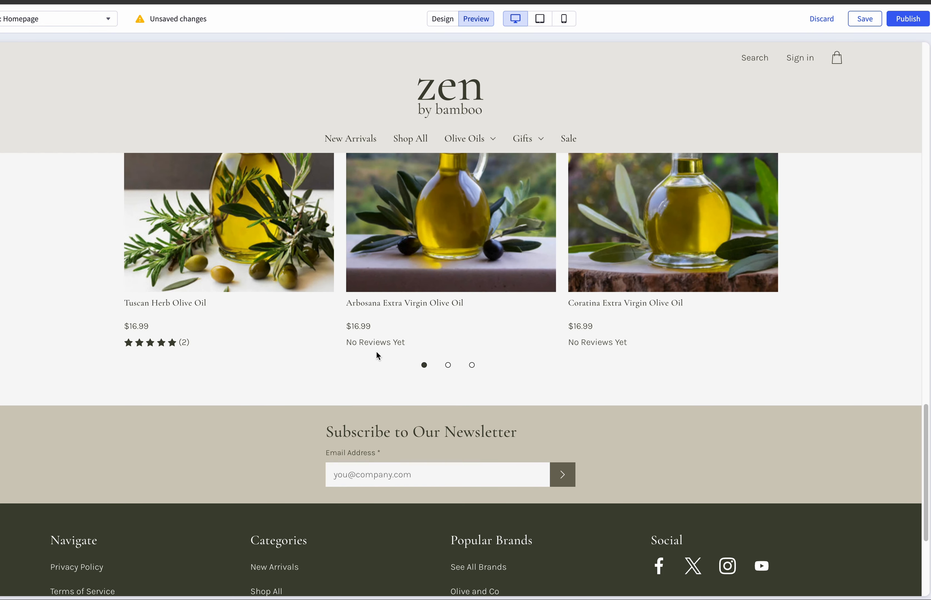
scroll(293, 367, up, 2)
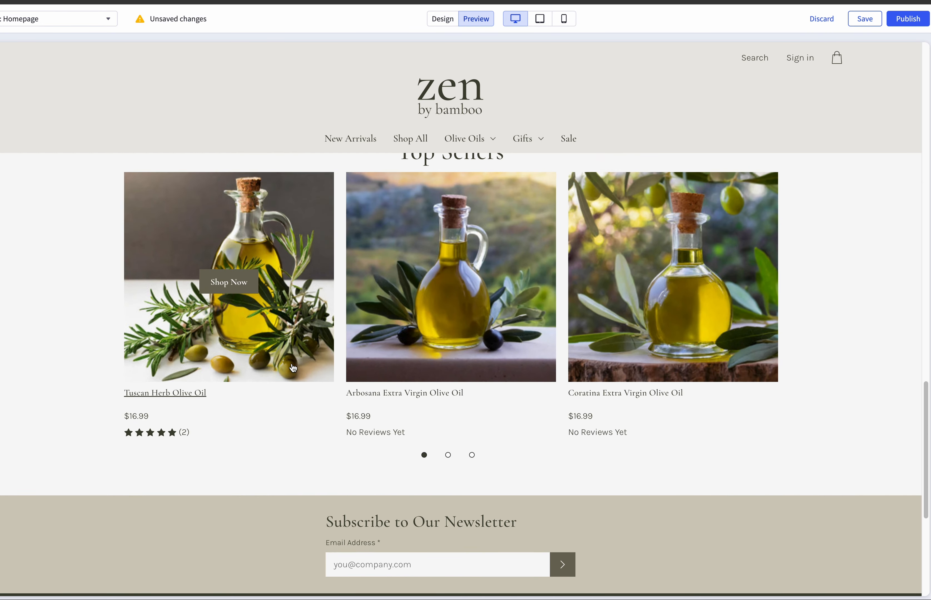
click(264, 352)
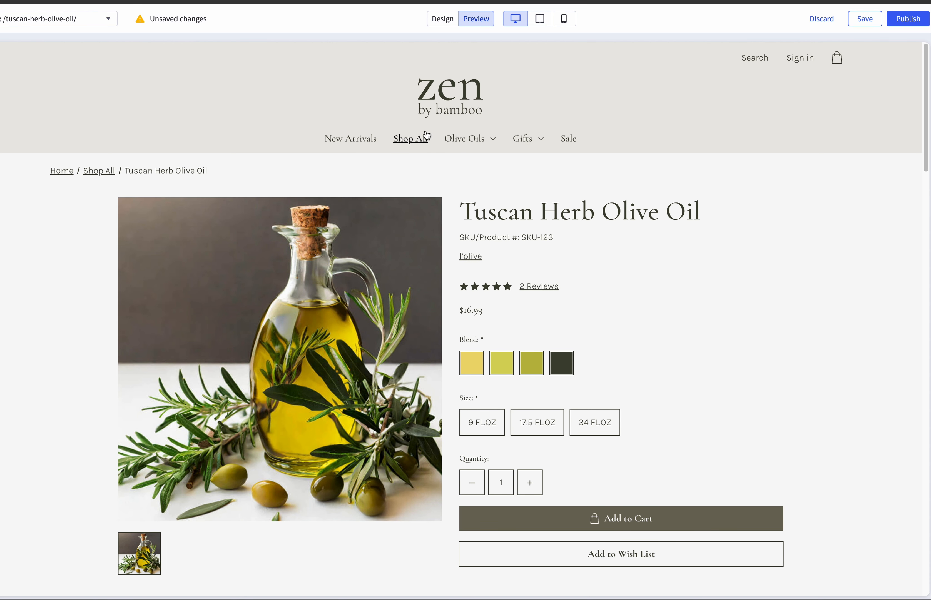
scroll(753, 250, down, 2)
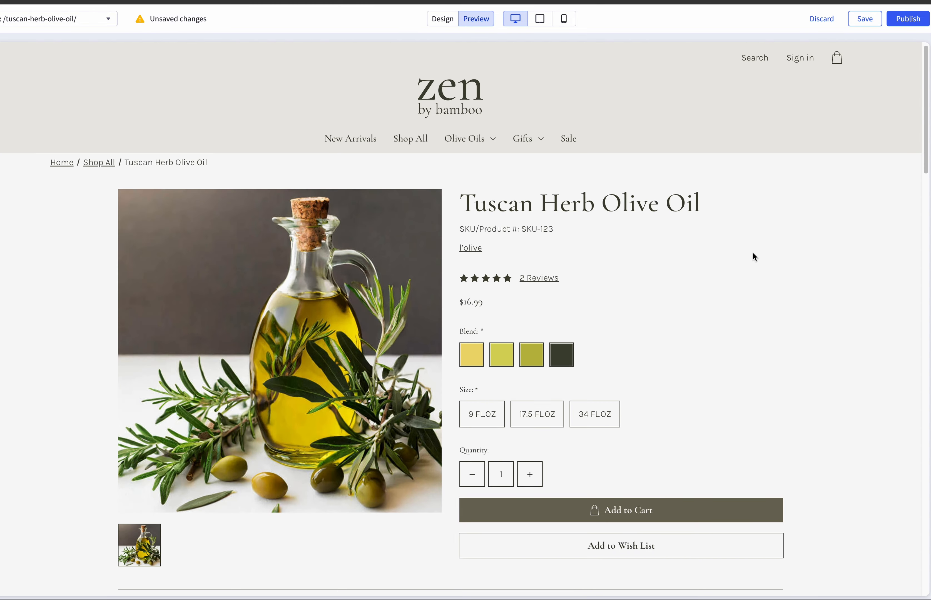
click(546, 350)
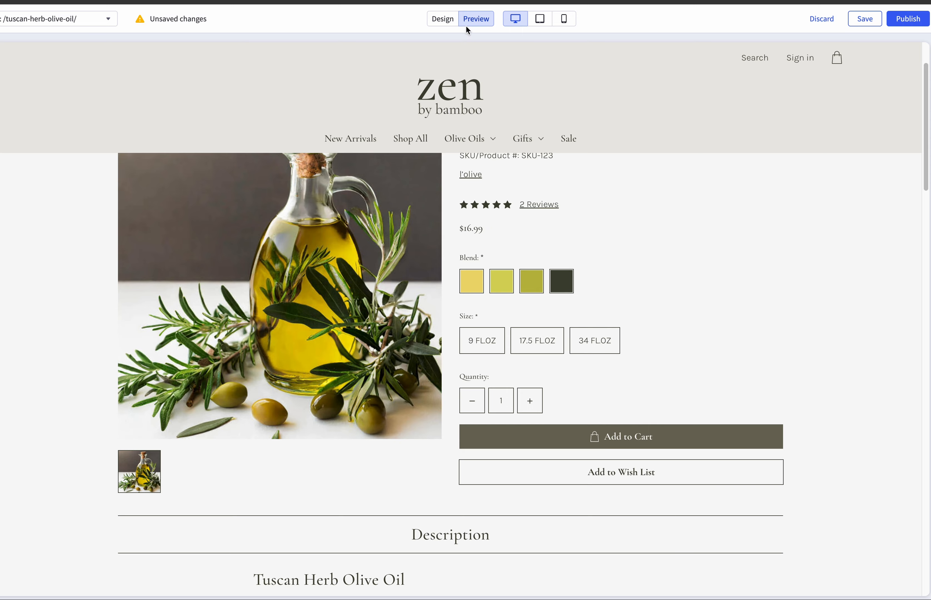
Set the Reverse Text global color to #E02B27 and preview it on the product page's size options.
click(441, 19)
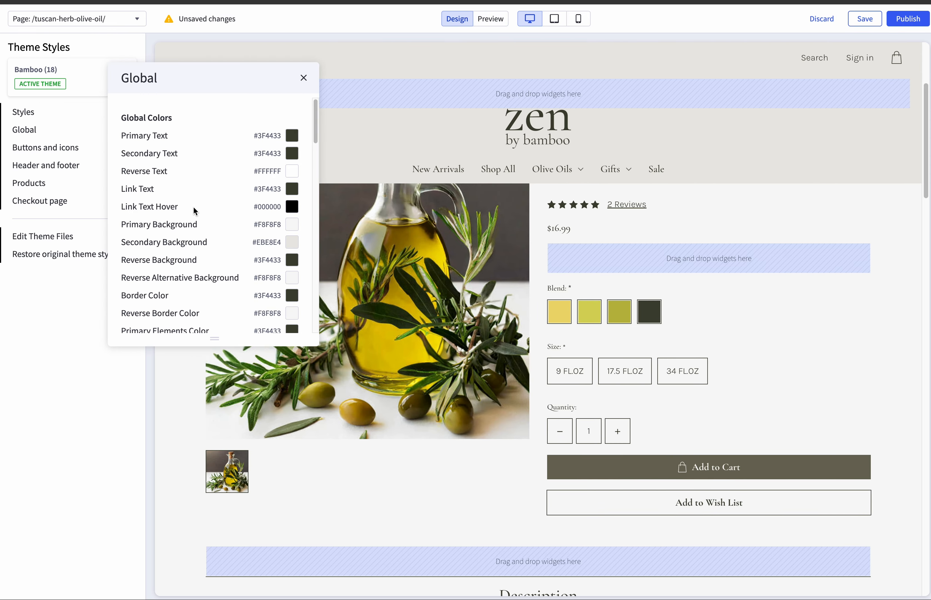
click(294, 175)
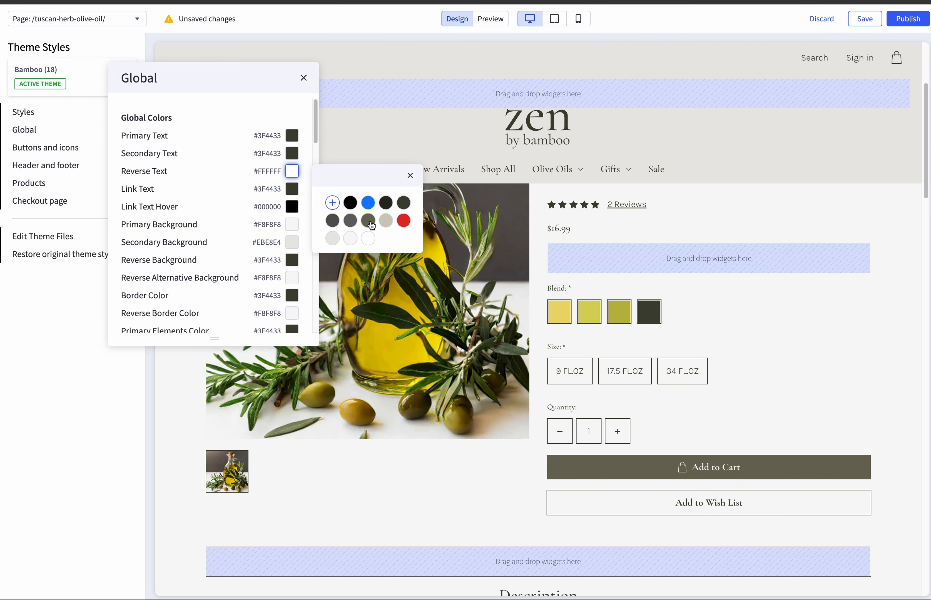
click(404, 221)
click(490, 19)
click(475, 337)
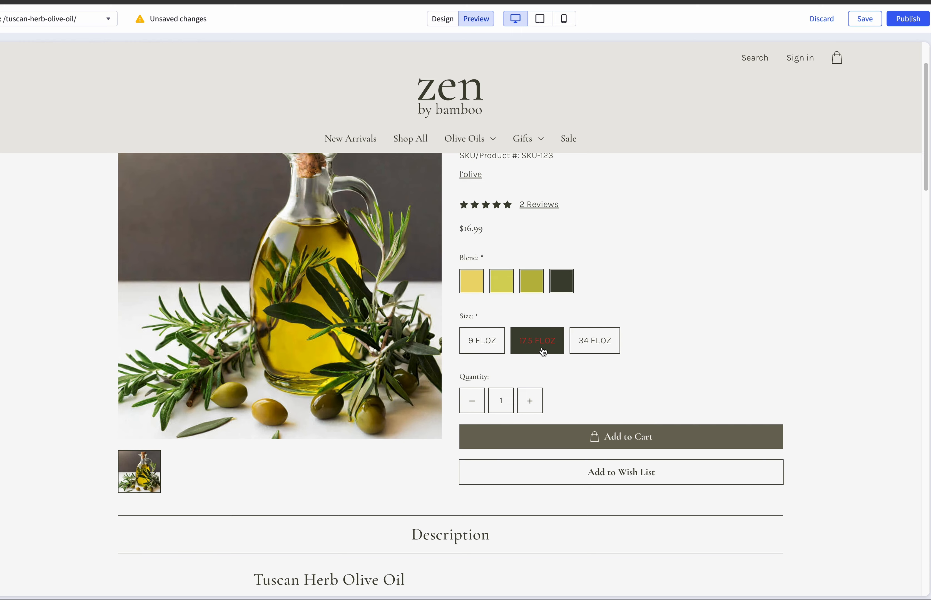
Return to design mode and set the Reverse Text global color back to #FFFFFF.
click(438, 19)
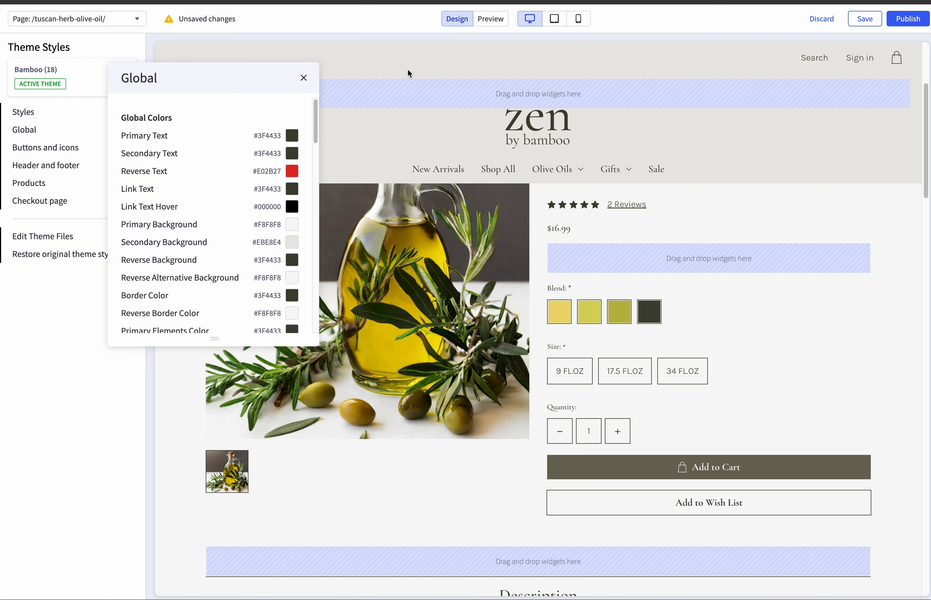
click(291, 174)
click(368, 238)
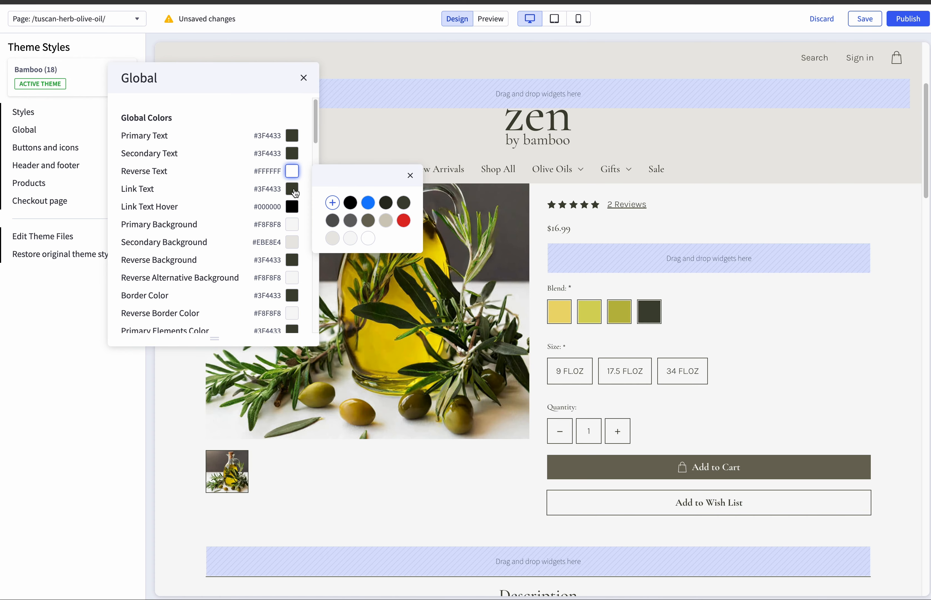
Set the Link Text global color to the red swatch #E02B27 and switch to preview mode.
click(294, 189)
click(401, 241)
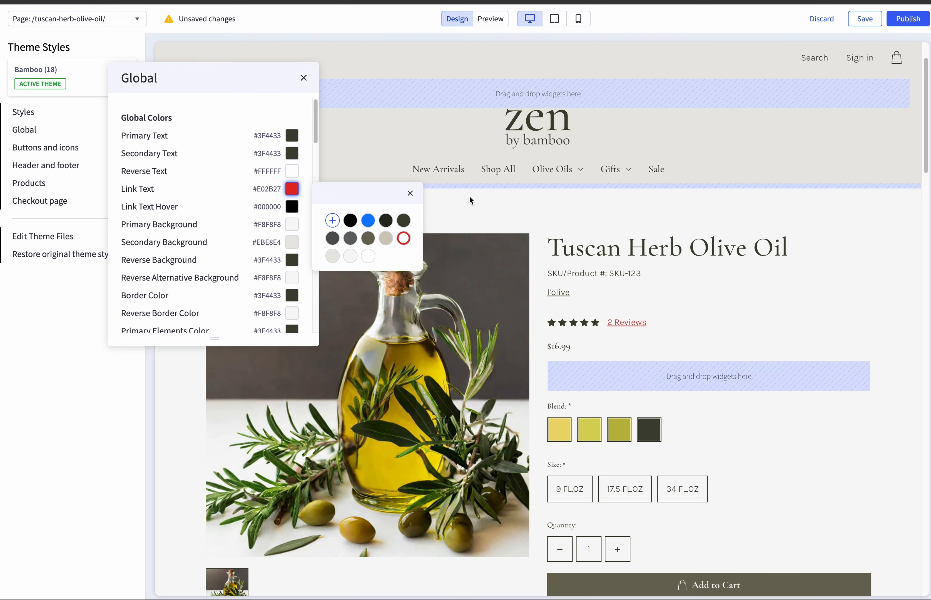
click(490, 18)
Check where the Link Text color is used on the product, sign-in and Shop All pages, including the filters and Sort By list.
scroll(786, 322, down, 12)
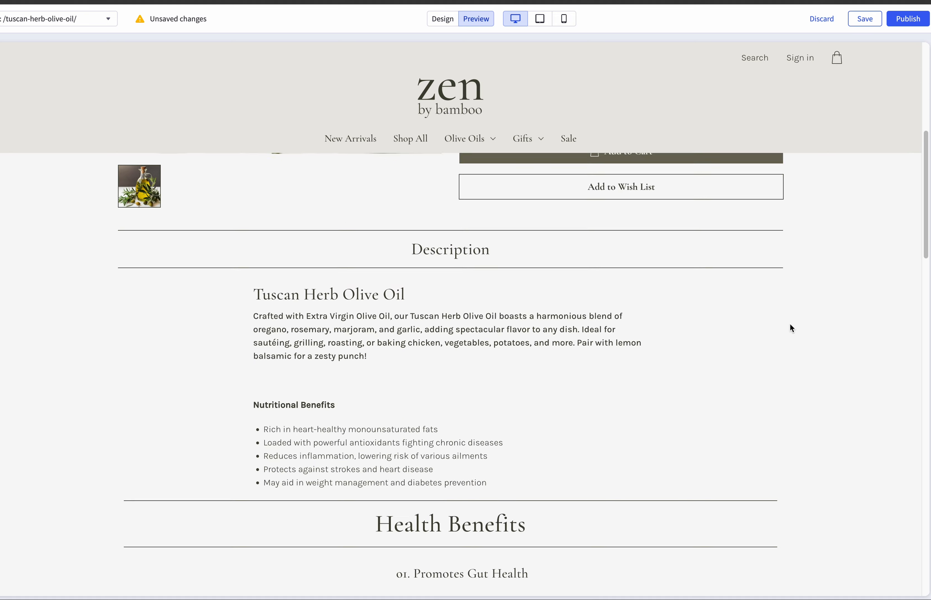
scroll(795, 326, down, 15)
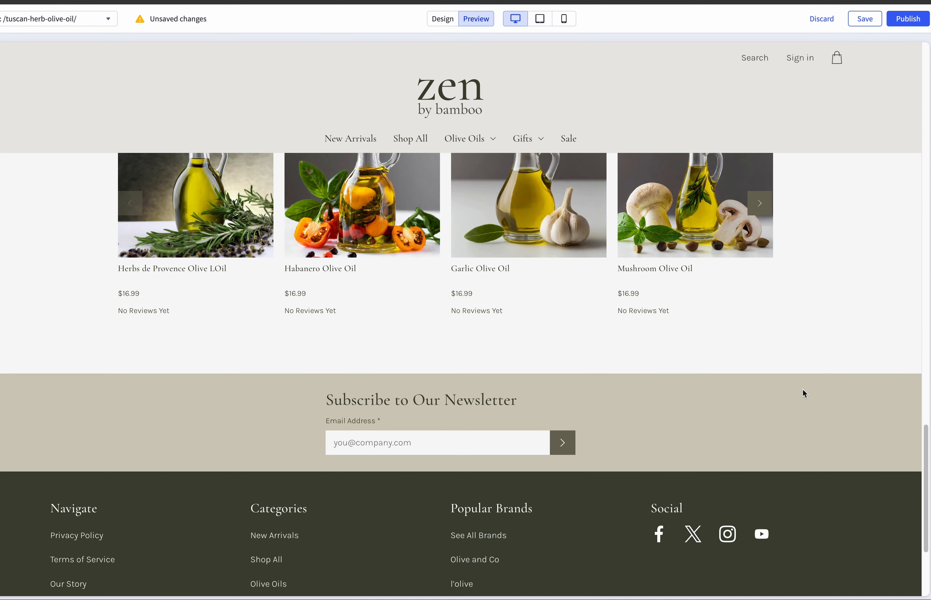
scroll(800, 396, up, 20)
scroll(800, 395, up, 12)
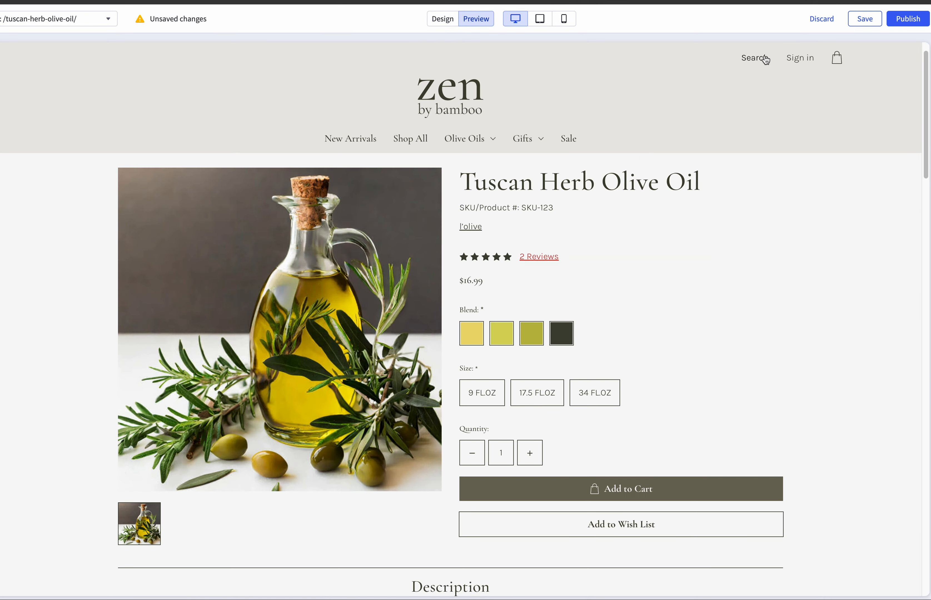
click(803, 59)
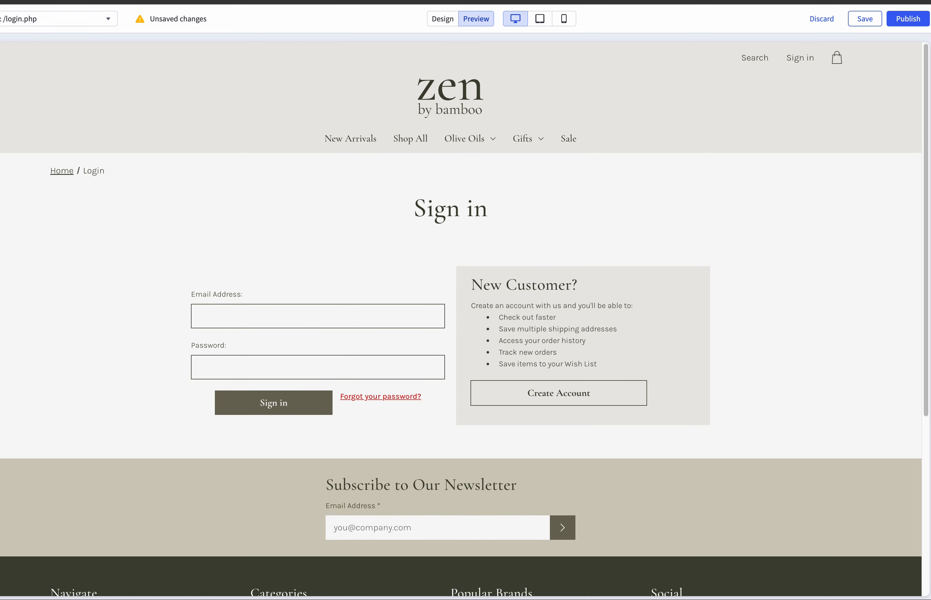
click(411, 141)
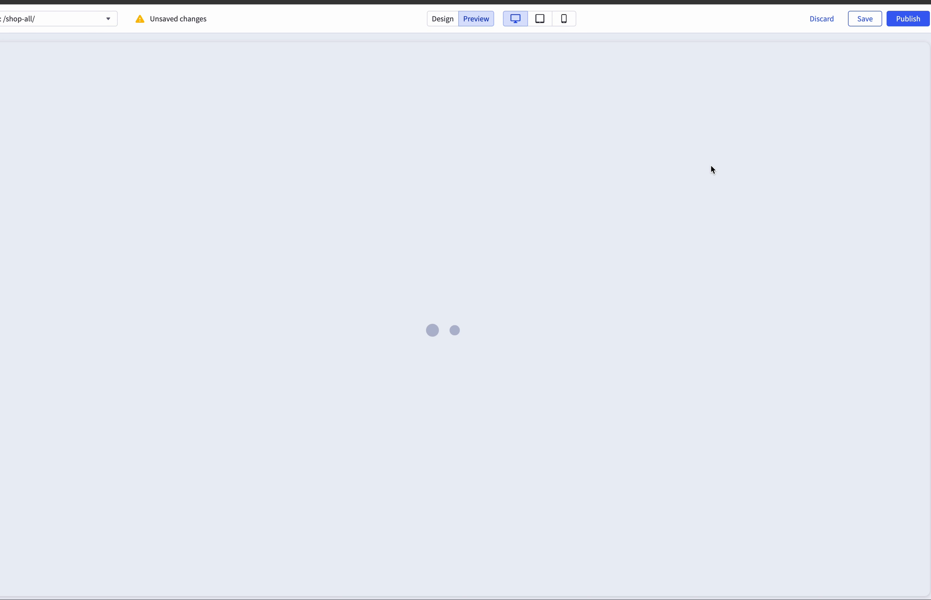
scroll(711, 166, down, 1)
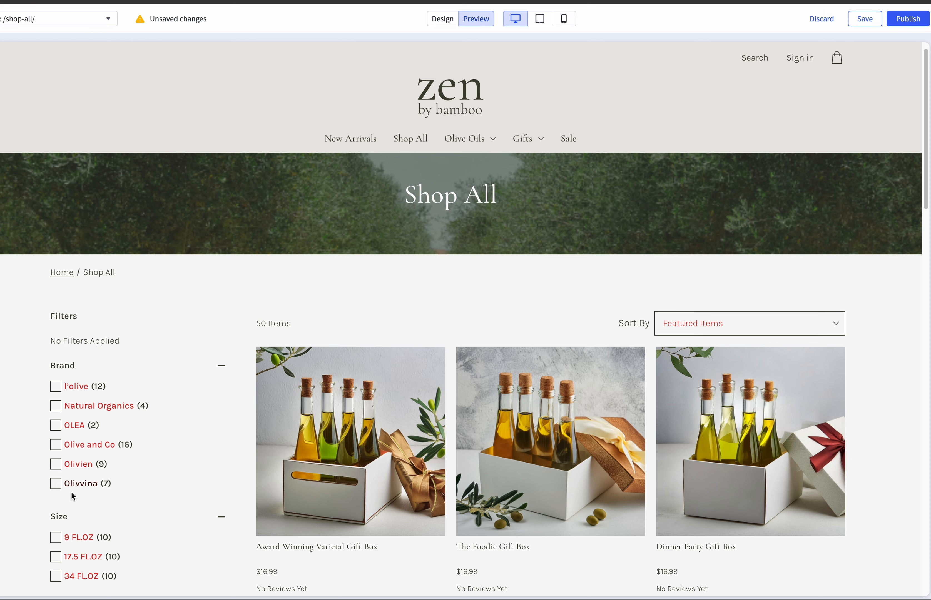
scroll(73, 496, down, 5)
scroll(74, 483, up, 6)
click(766, 348)
click(572, 337)
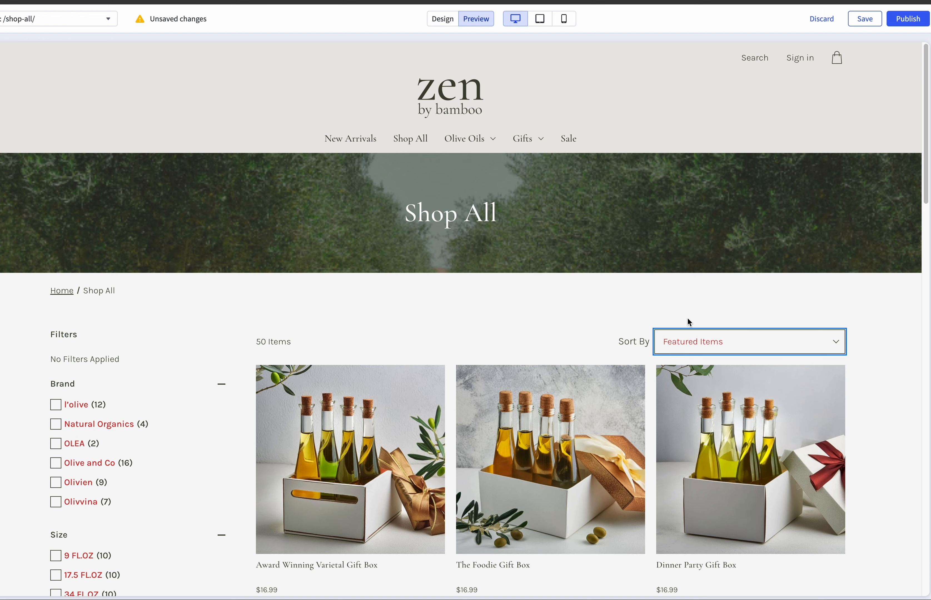
Return to design mode and set the Link Text global color to #3F4433.
scroll(696, 297, down, 5)
scroll(699, 266, up, 3)
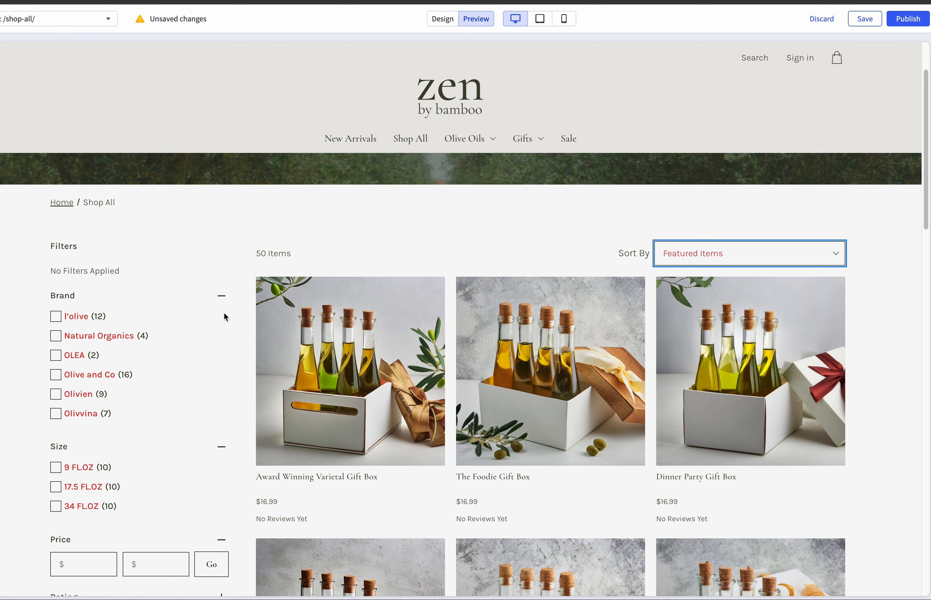
click(440, 21)
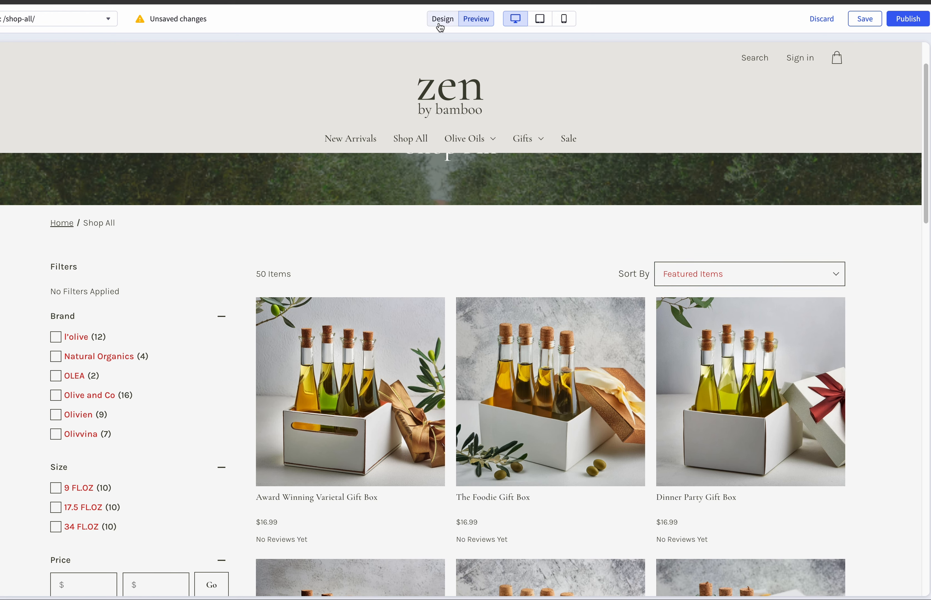
click(292, 124)
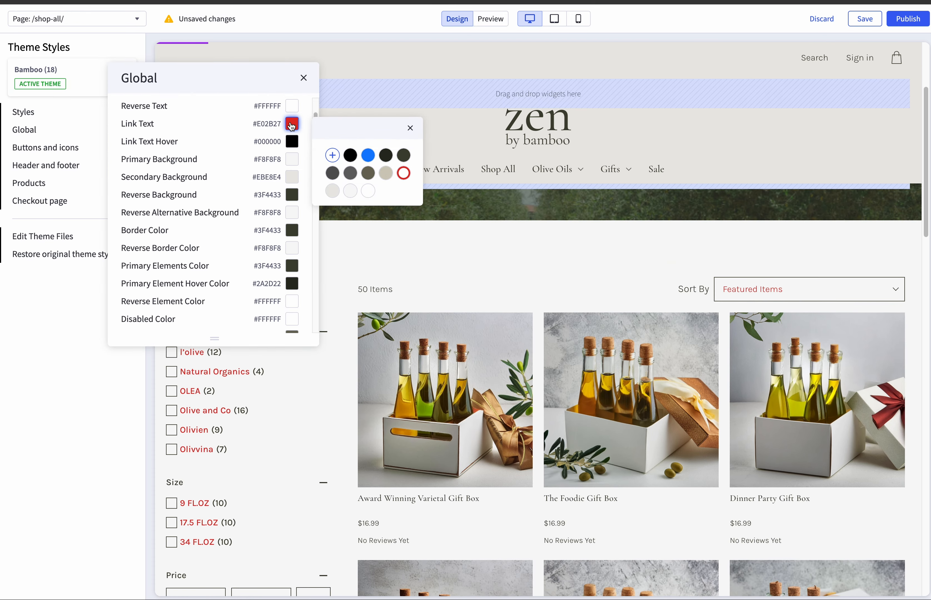
click(404, 157)
click(409, 128)
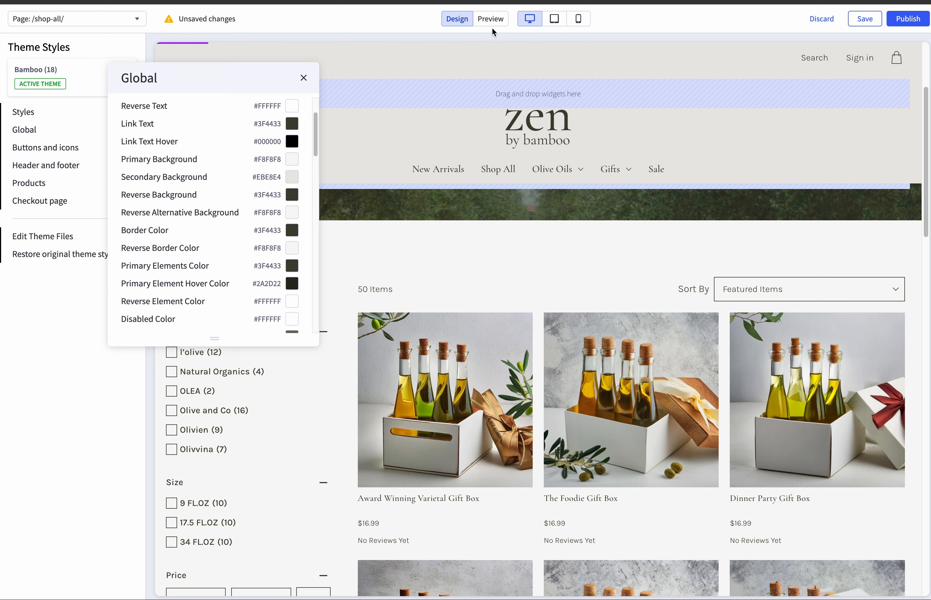
Open the Homepage, set the Primary Background global color to the red swatch #E02B27 and switch to preview mode.
click(90, 20)
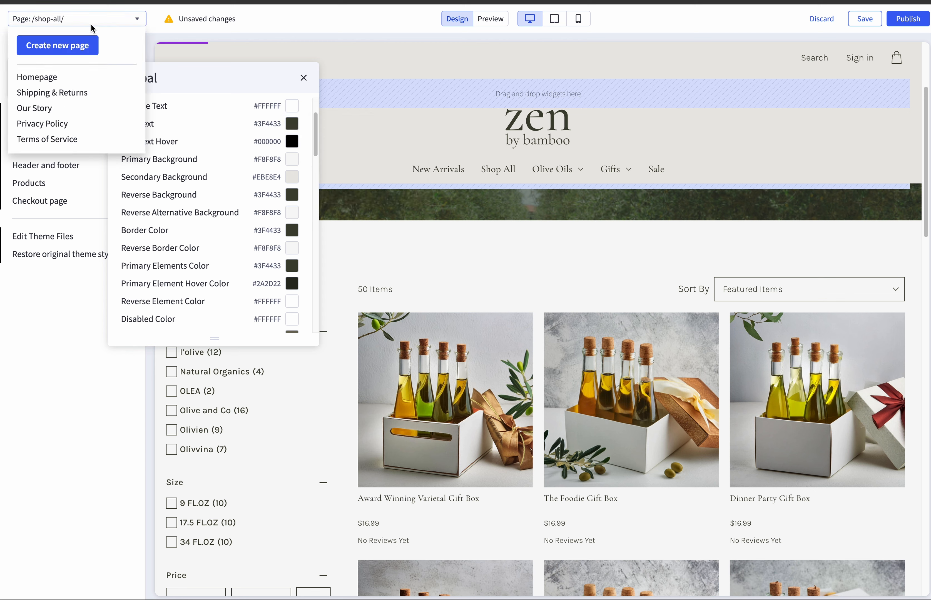
click(40, 78)
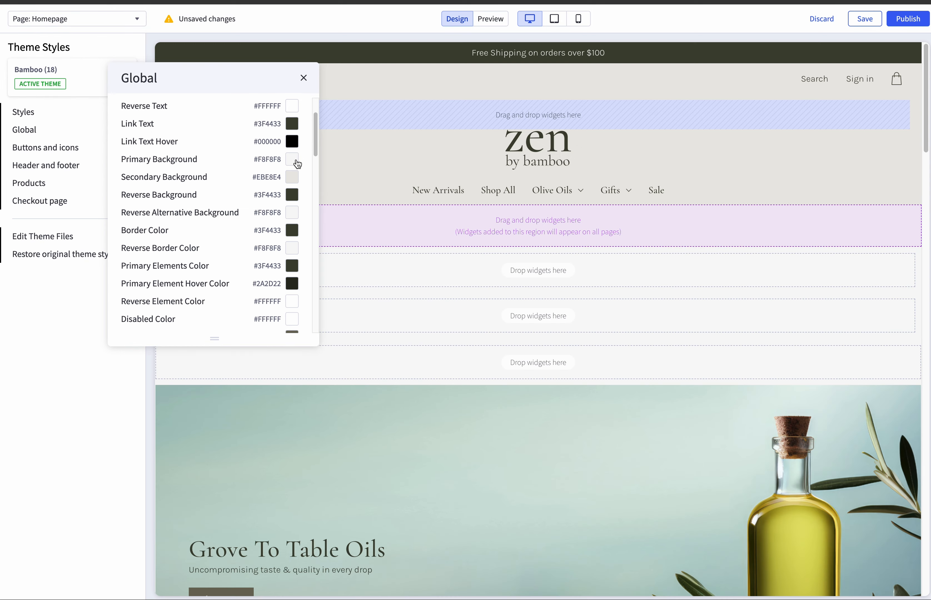
click(293, 159)
click(403, 210)
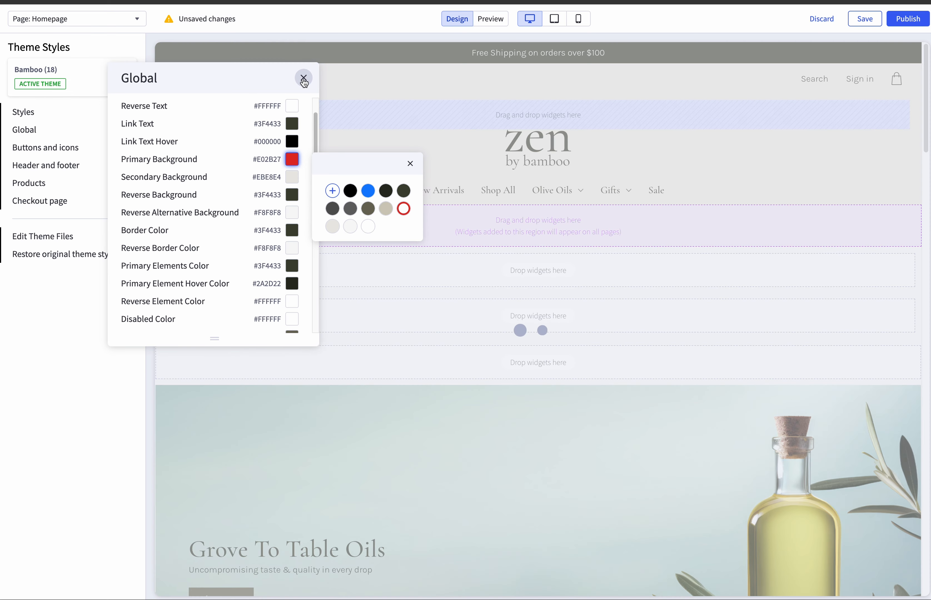
click(410, 164)
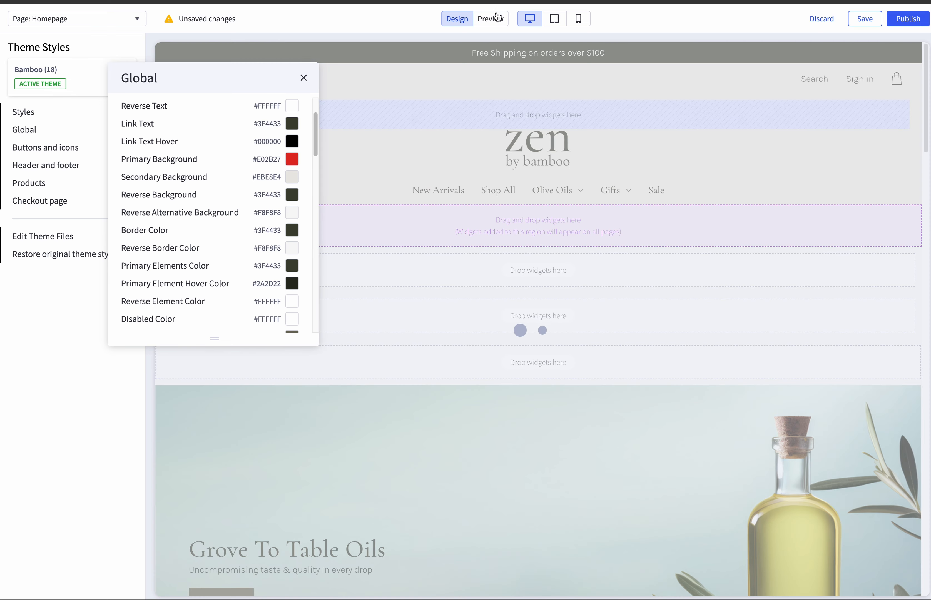
click(494, 20)
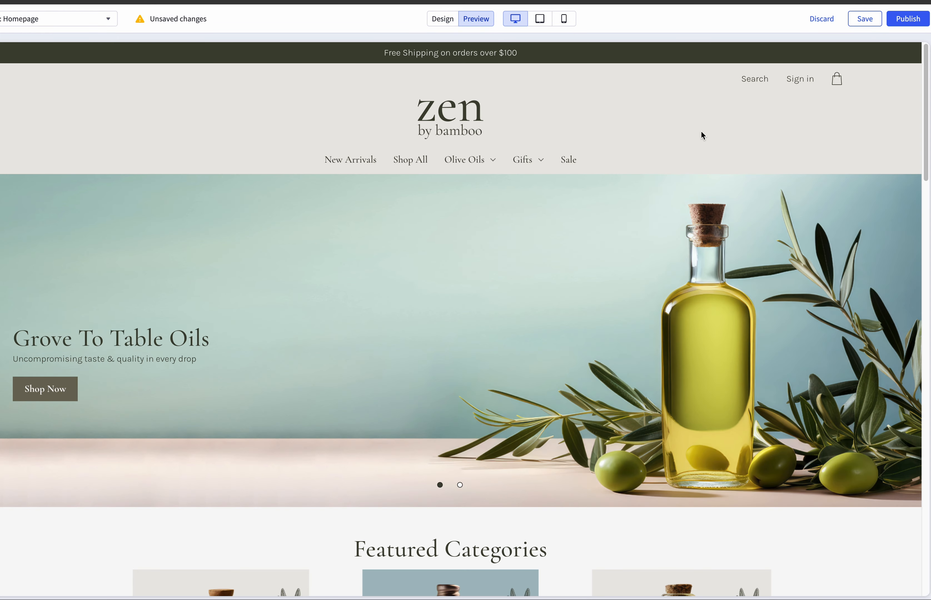
Check where the Primary Background color is used on the homepage, in the newsletter and search fields, and on the sign-in page.
scroll(712, 143, down, 10)
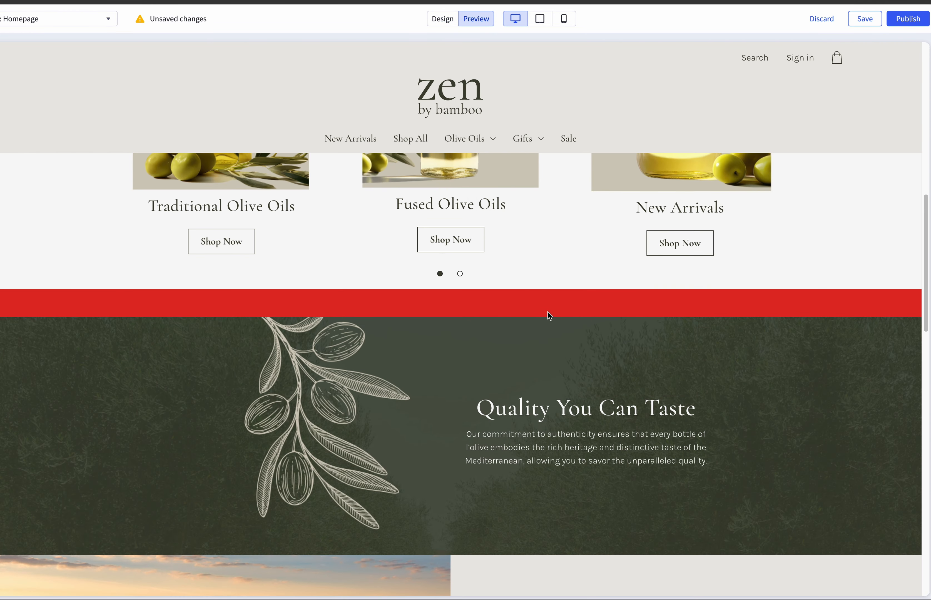
scroll(543, 314, down, 10)
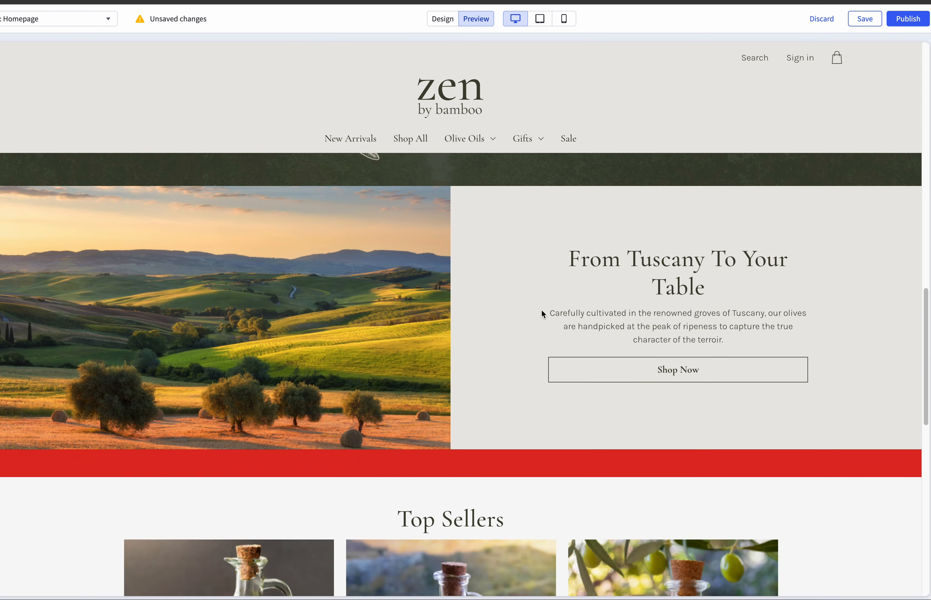
scroll(629, 299, up, 10)
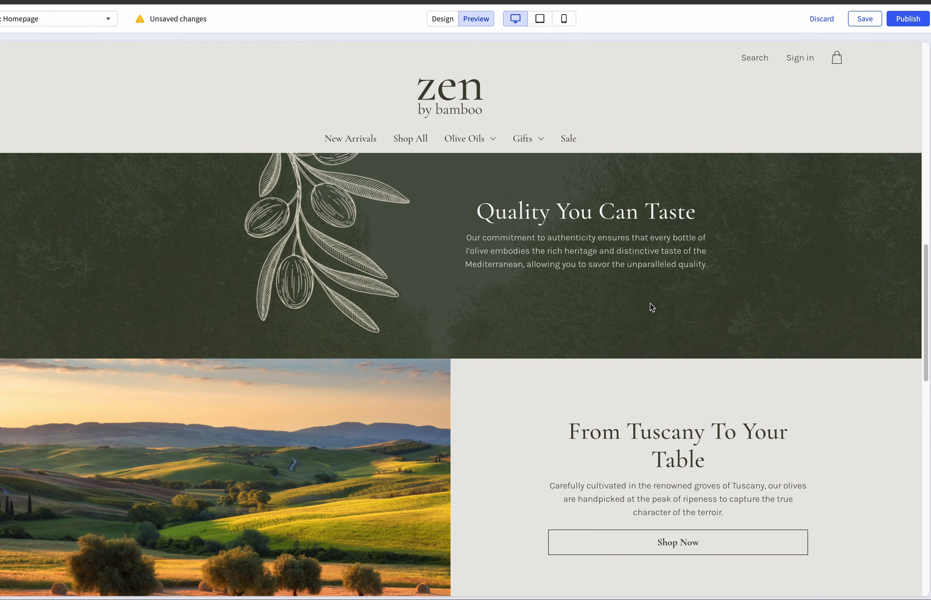
scroll(584, 344, up, 4)
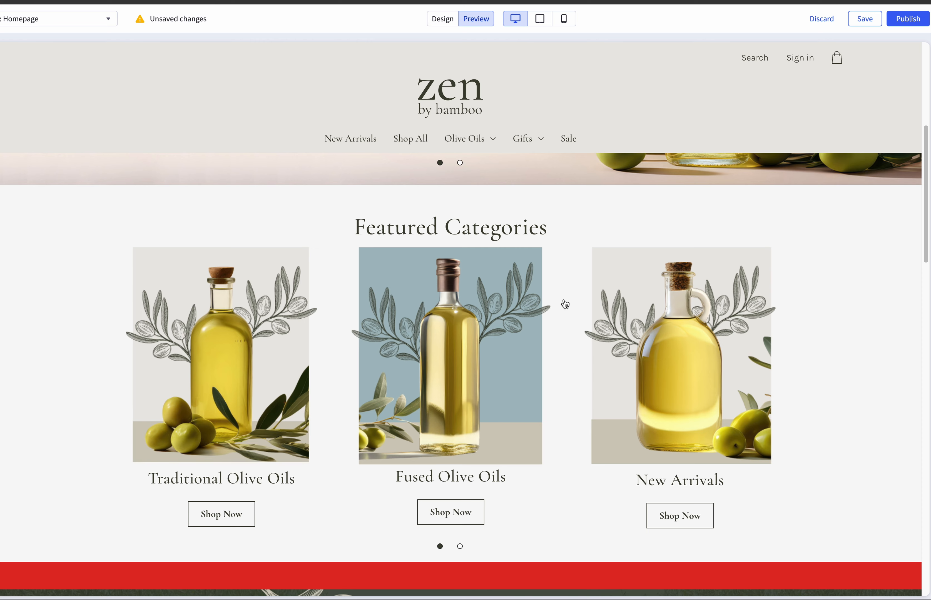
scroll(565, 305, down, 3)
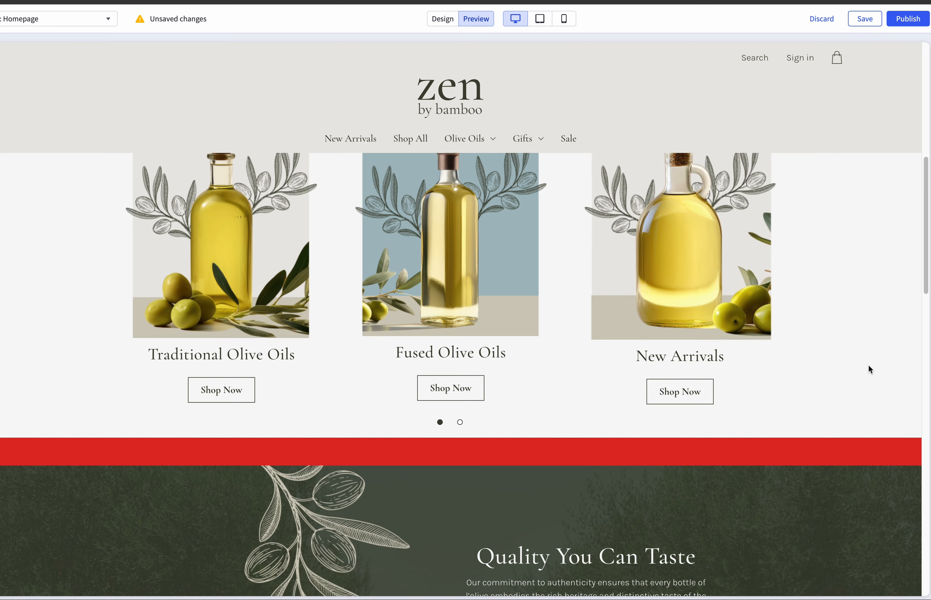
scroll(880, 368, down, 9)
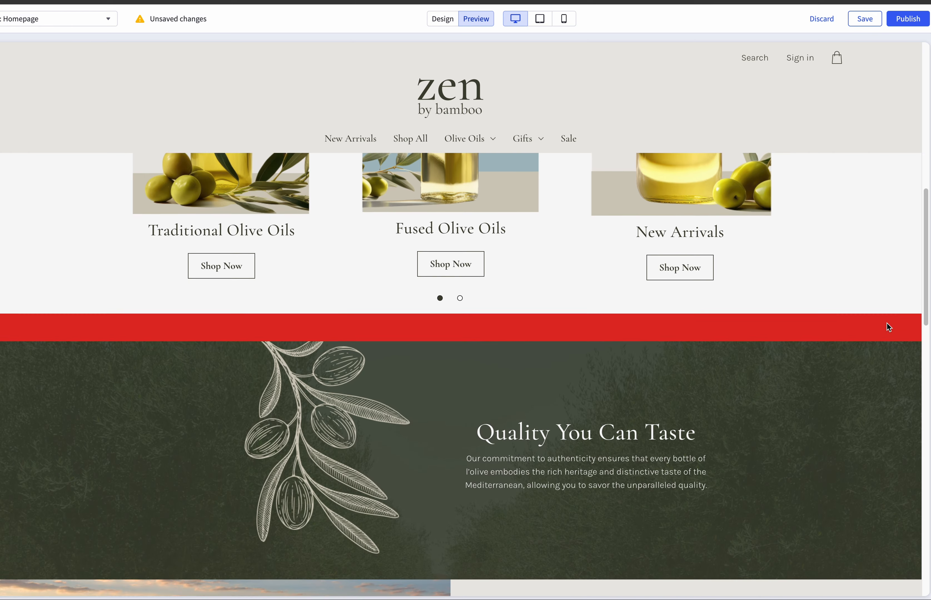
scroll(884, 323, down, 18)
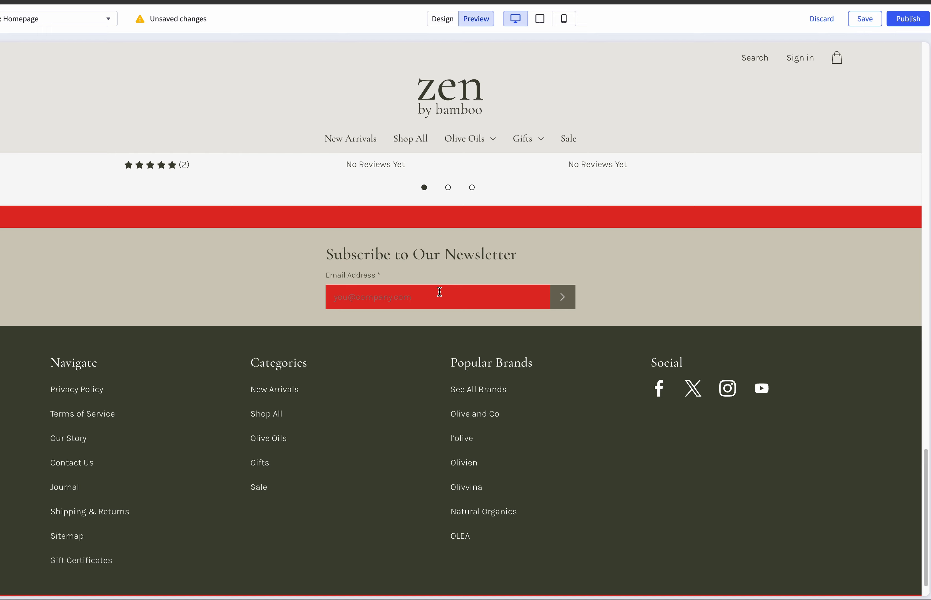
scroll(422, 315, up, 1)
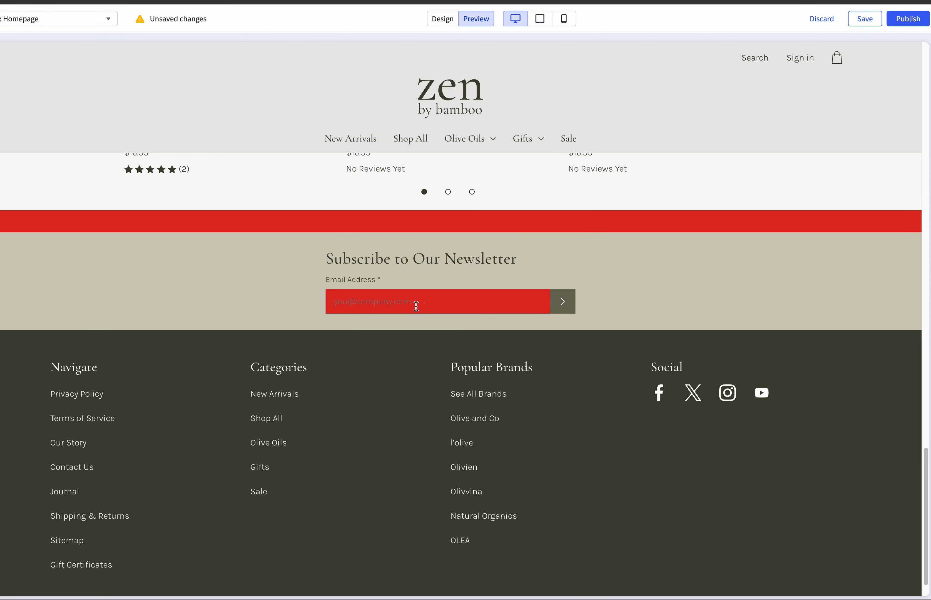
click(753, 58)
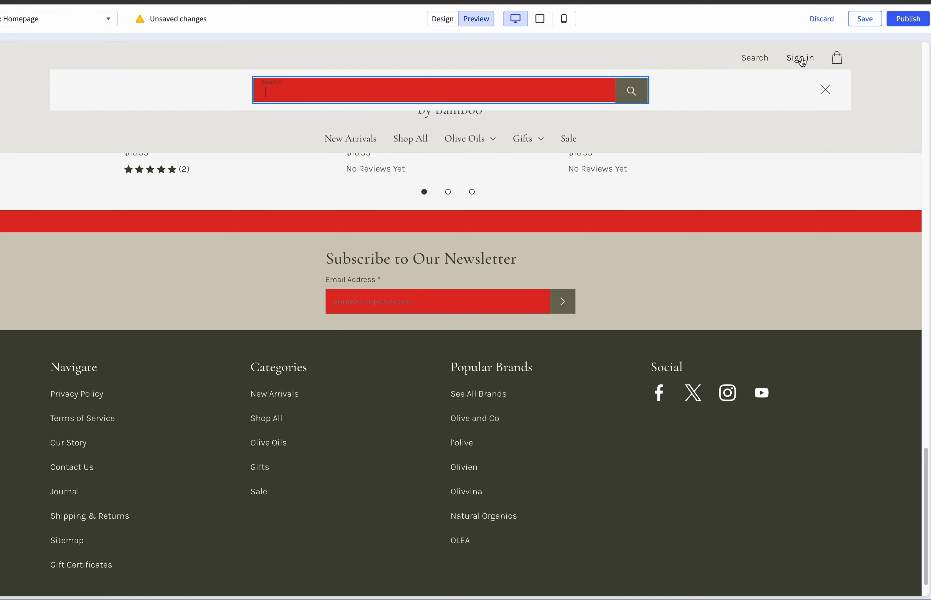
click(800, 59)
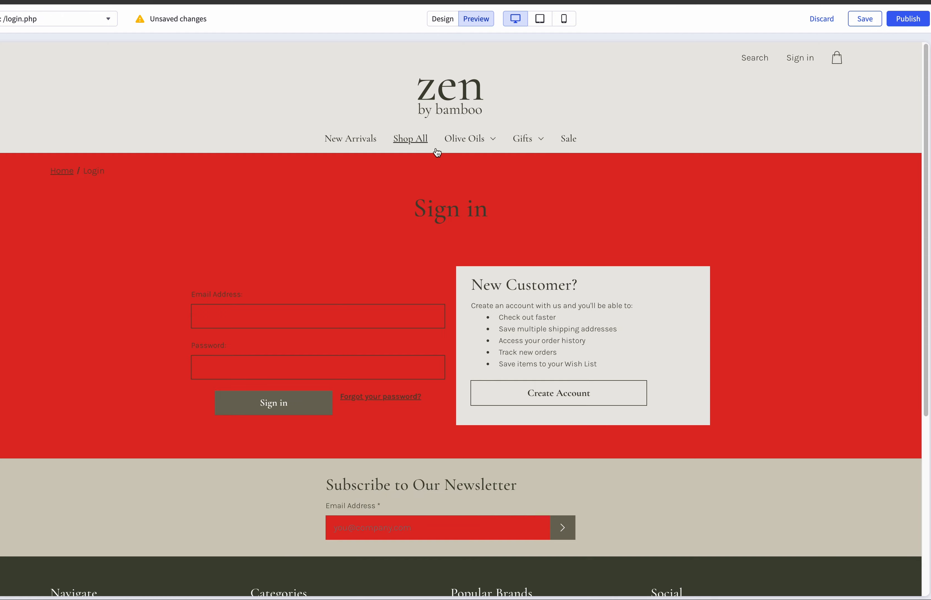
Return to design mode and set the Primary Background global color to #EBE8E4.
click(442, 20)
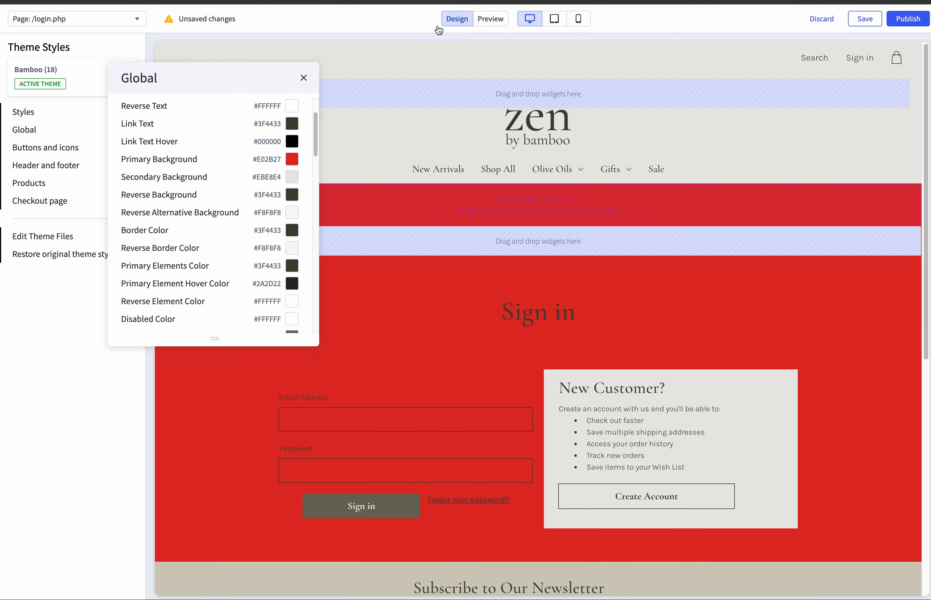
click(294, 162)
click(331, 226)
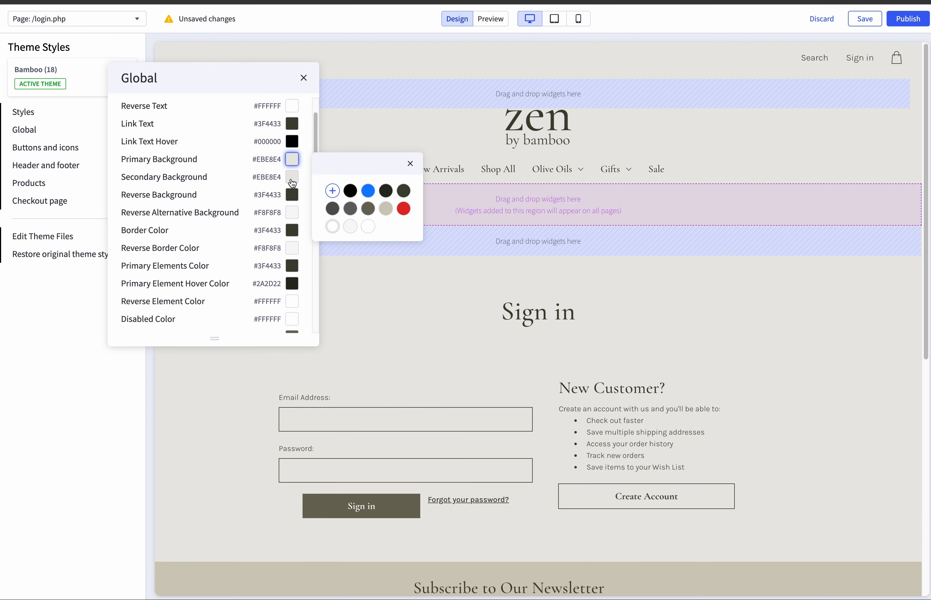
Set the Secondary Background global color to the red swatch #E02B27, close the Global settings and preview the sign-in page.
click(291, 180)
click(404, 226)
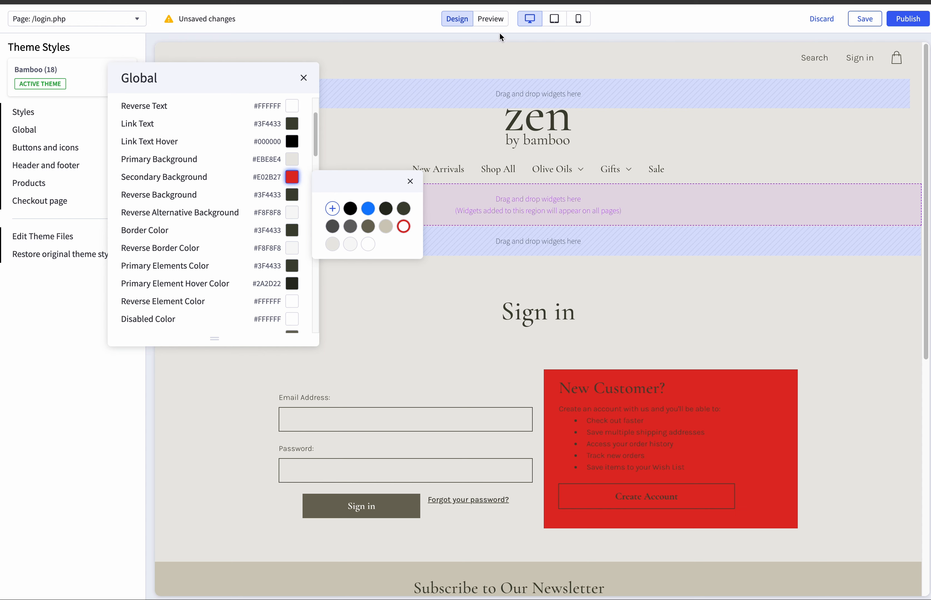
click(491, 20)
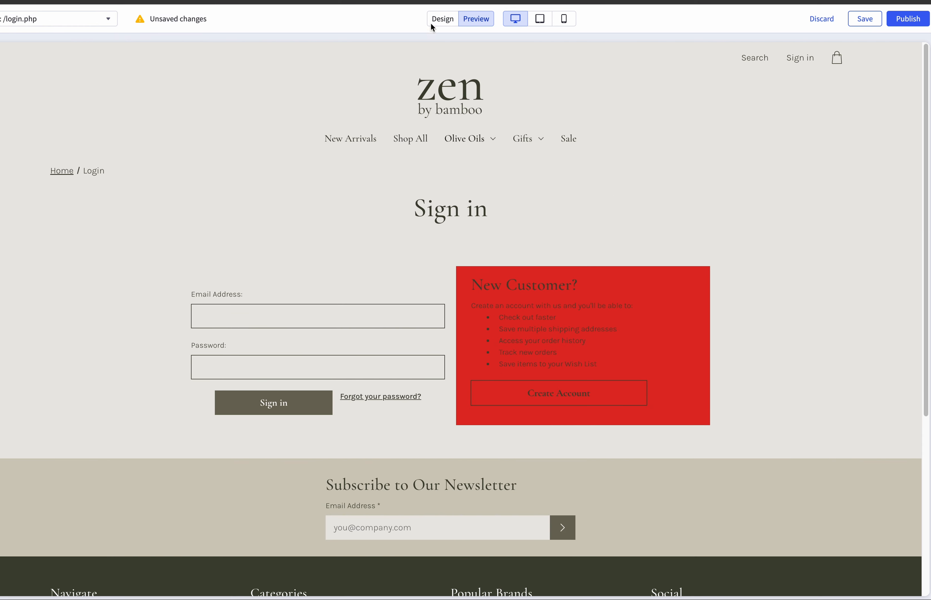
click(441, 19)
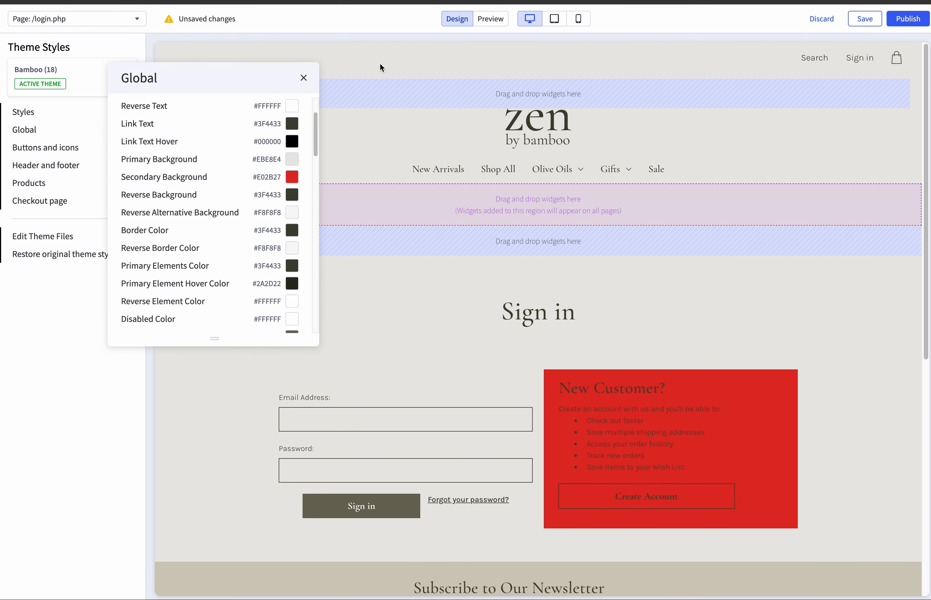
click(303, 77)
click(478, 19)
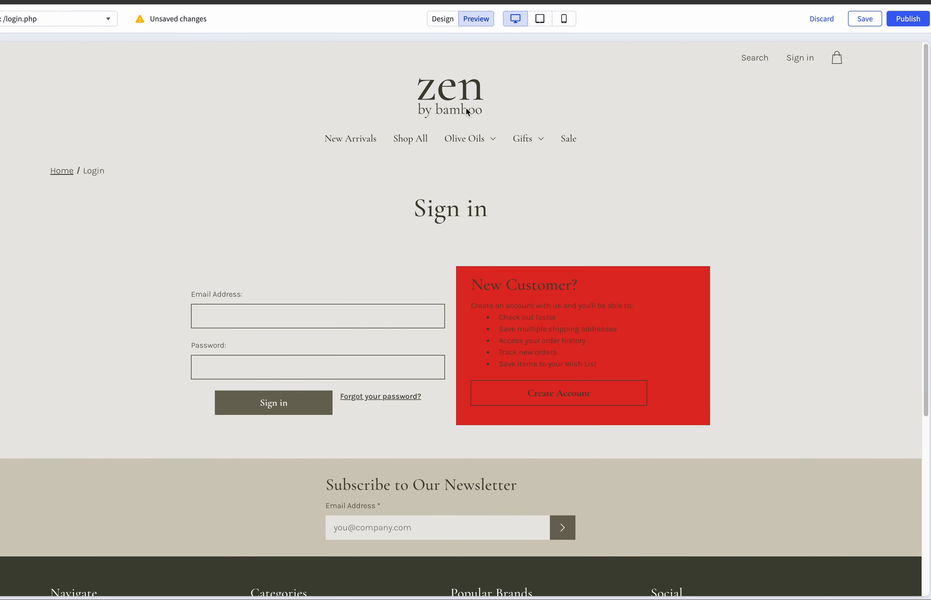
Check the Secondary Background color on the homepage and in the Tuscan Herb Olive Oil product's Add to Wish List options.
click(467, 111)
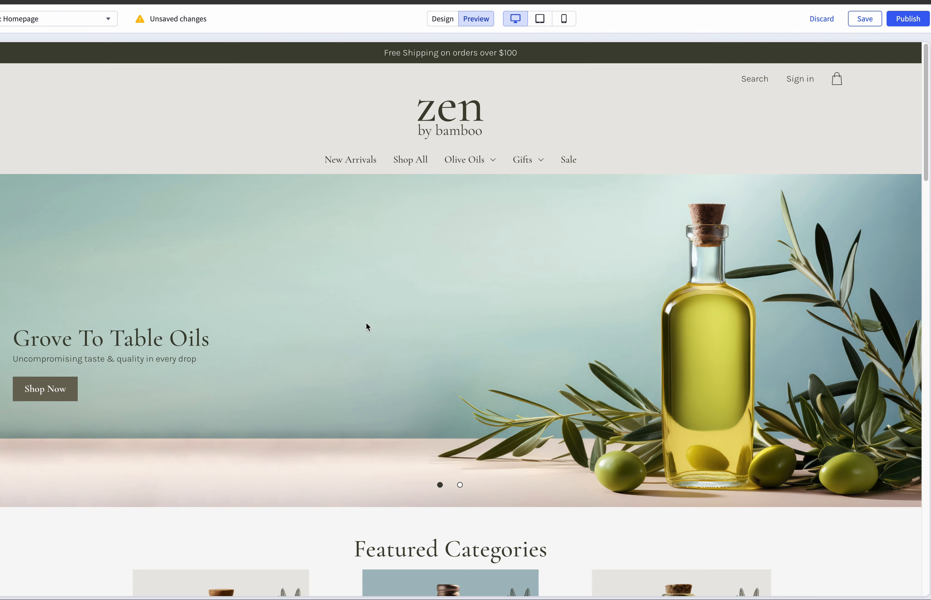
scroll(365, 321, down, 15)
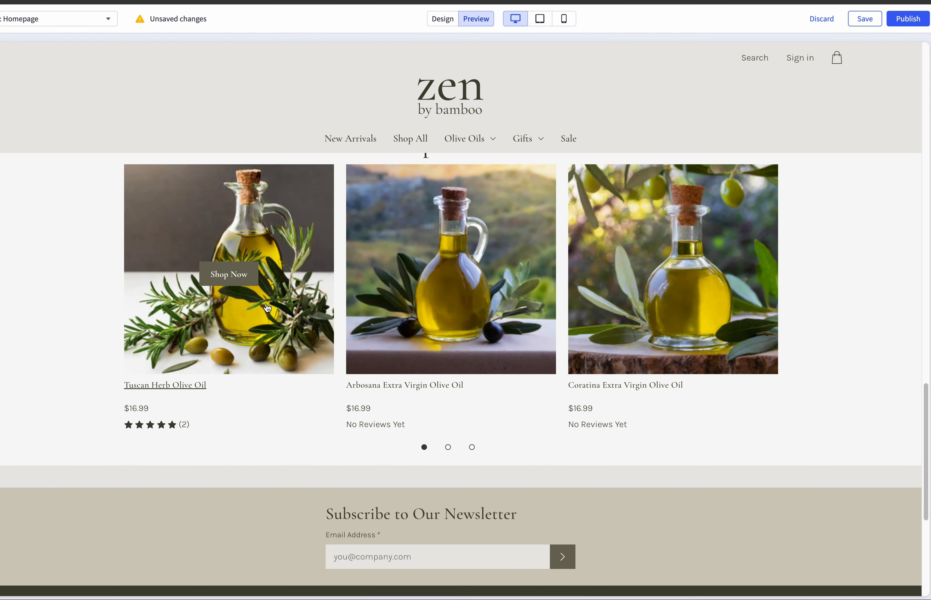
click(266, 306)
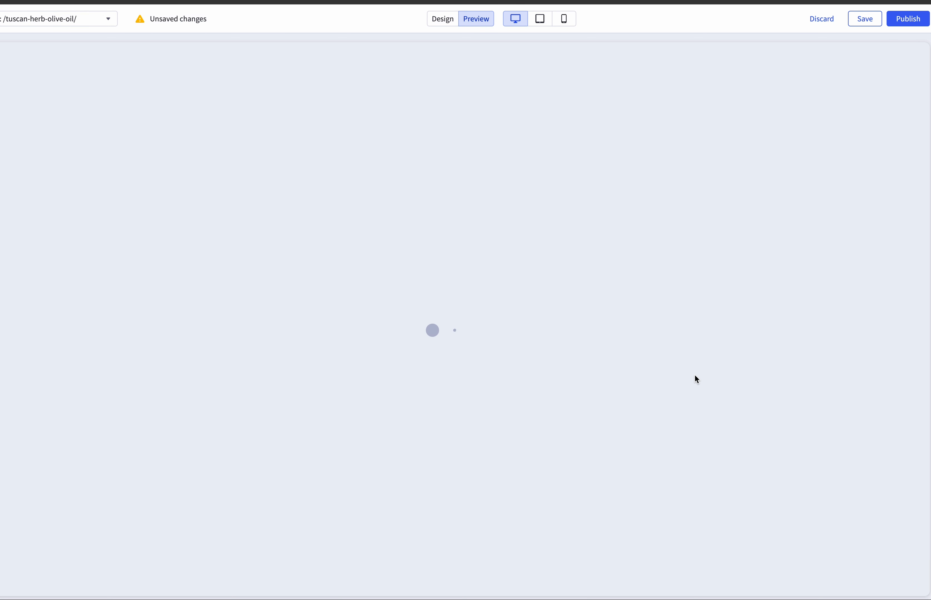
scroll(716, 421, down, 2)
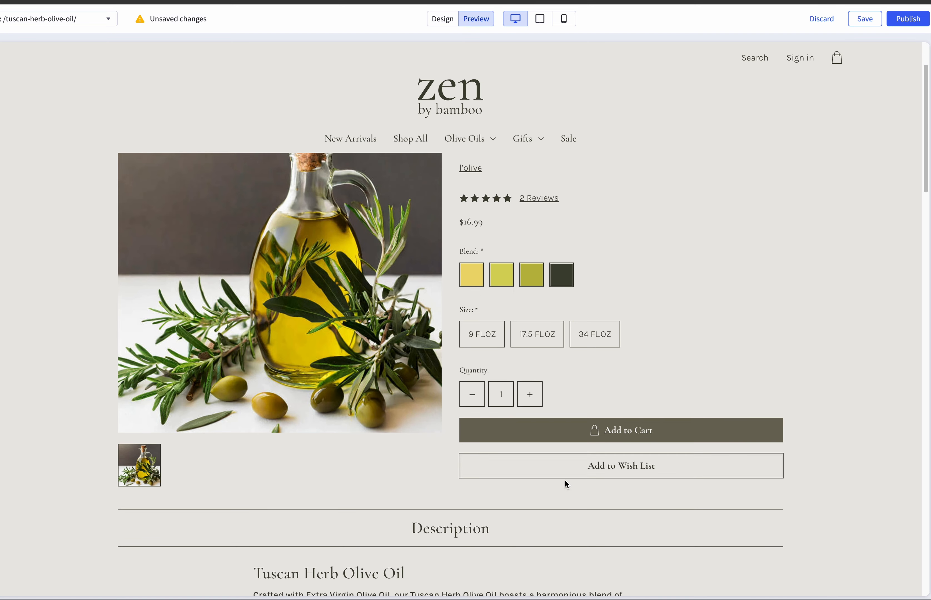
click(628, 466)
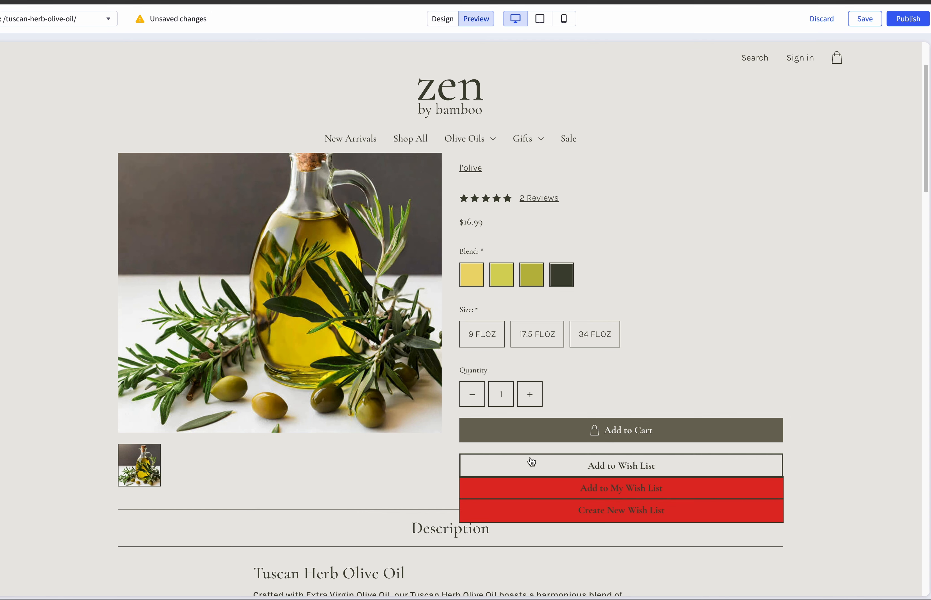
click(837, 348)
scroll(846, 366, up, 3)
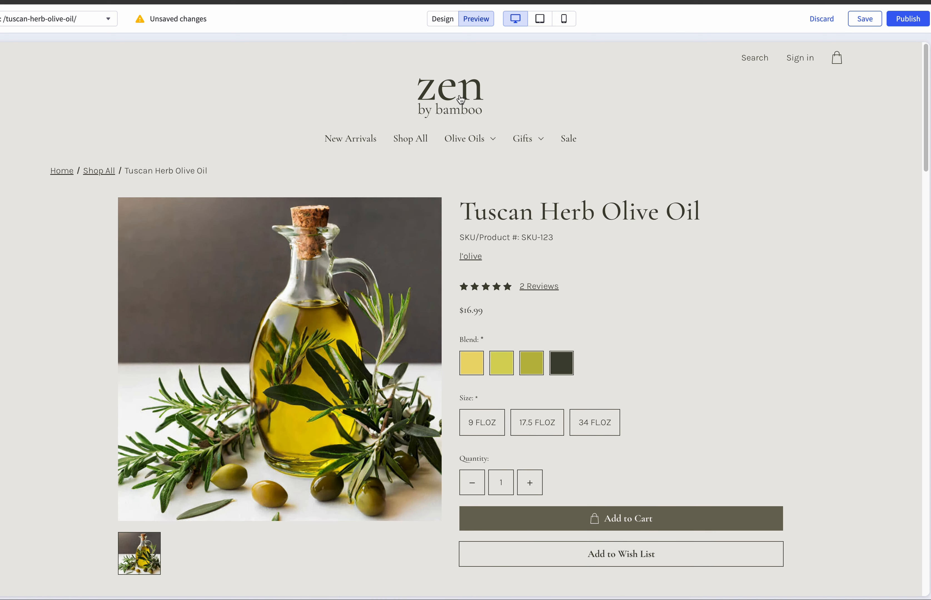
Check the Secondary Background color down the Shop All page and switch the page to the mobile preview.
click(424, 139)
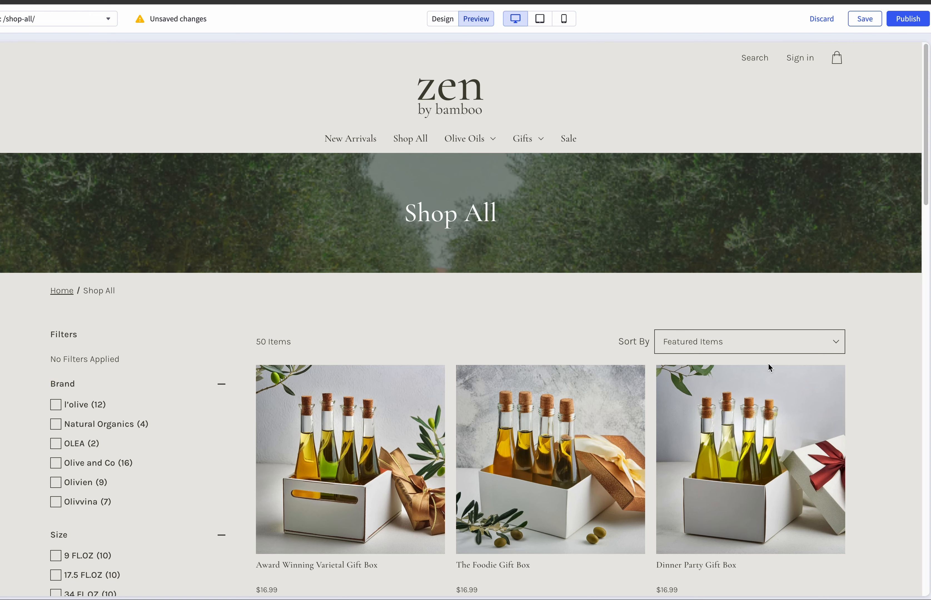
scroll(879, 376, down, 15)
scroll(881, 376, down, 1)
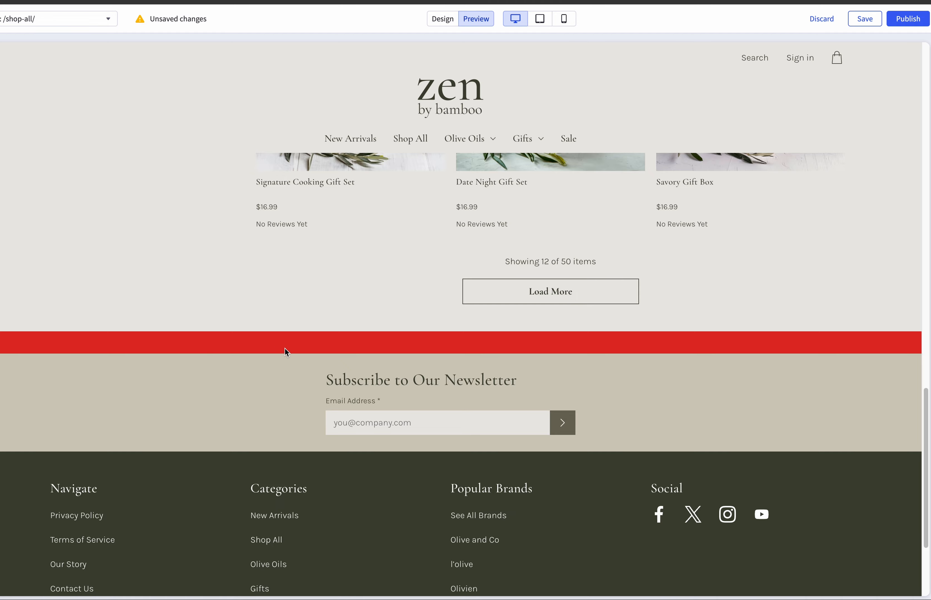
scroll(285, 358, up, 10)
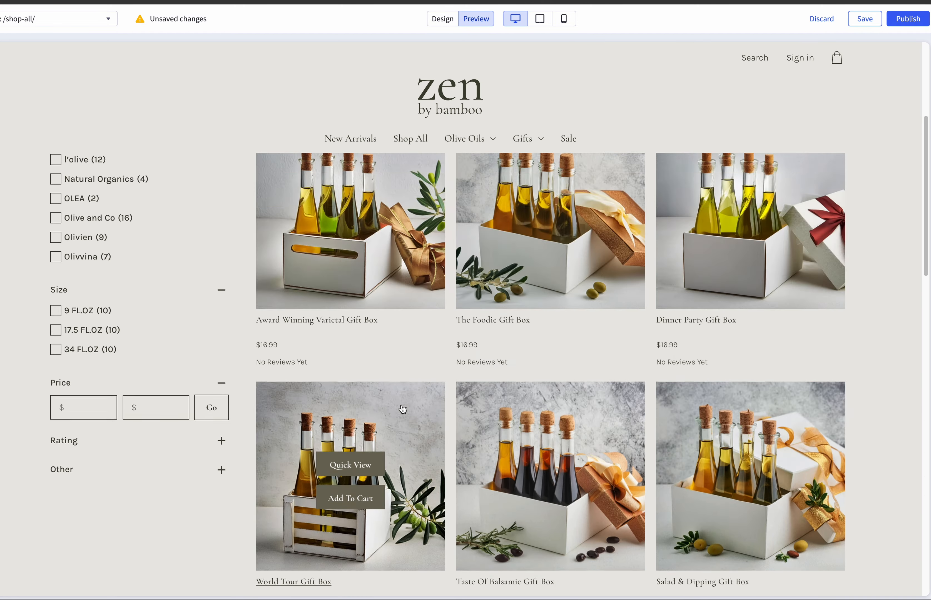
scroll(403, 409, up, 5)
click(564, 18)
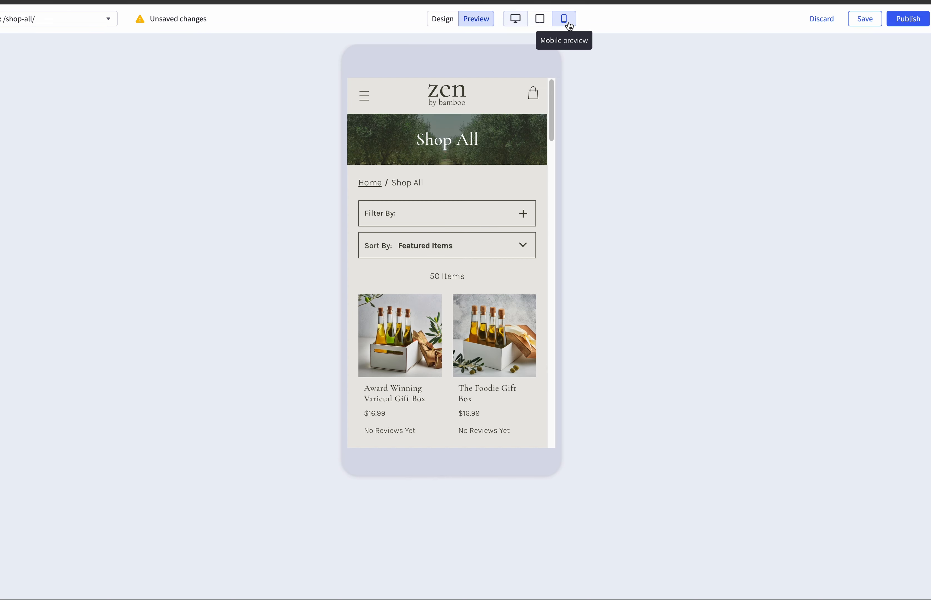
Check the Secondary Background color in the mobile navigation menu and on the desktop sign-in page.
click(363, 95)
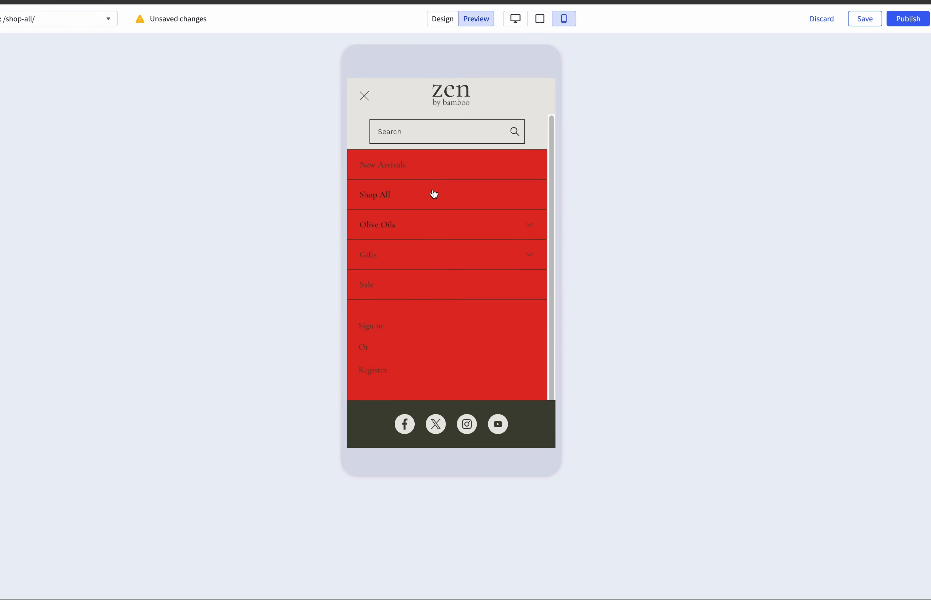
click(363, 96)
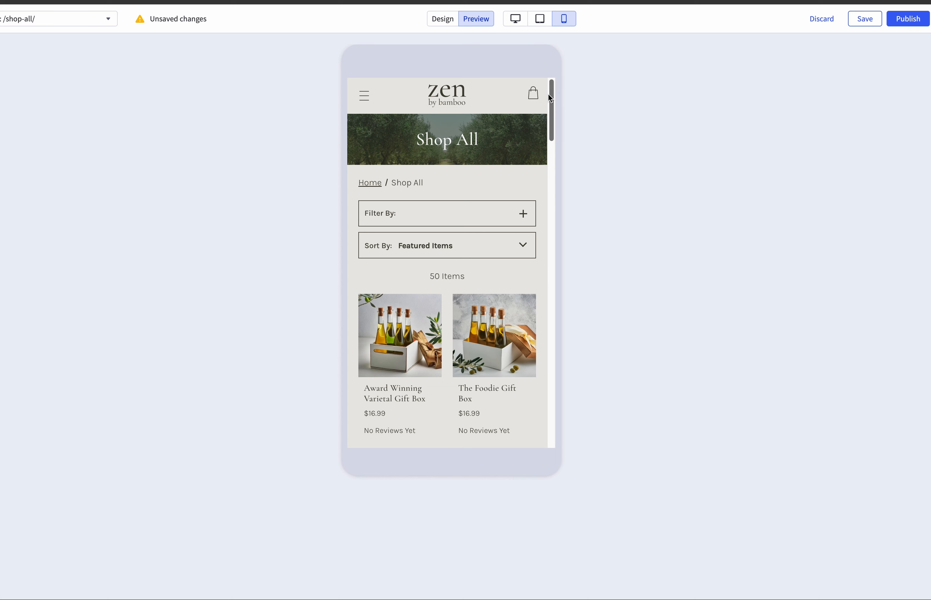
click(515, 19)
click(831, 61)
click(802, 57)
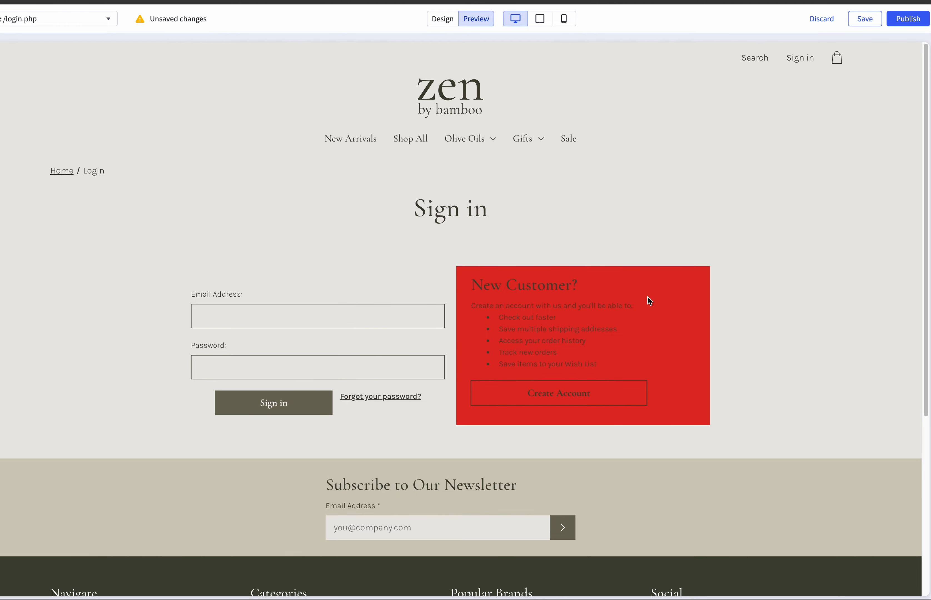
Return to design mode and set the Secondary Background global color to #D1CCBC and Reverse Background to the red swatch #E02B27.
click(449, 21)
click(51, 129)
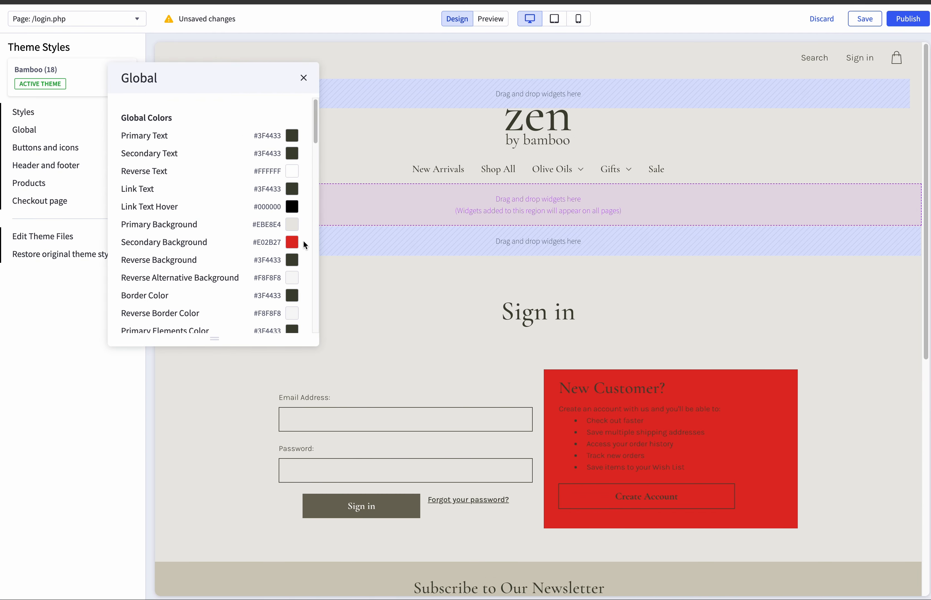
click(291, 242)
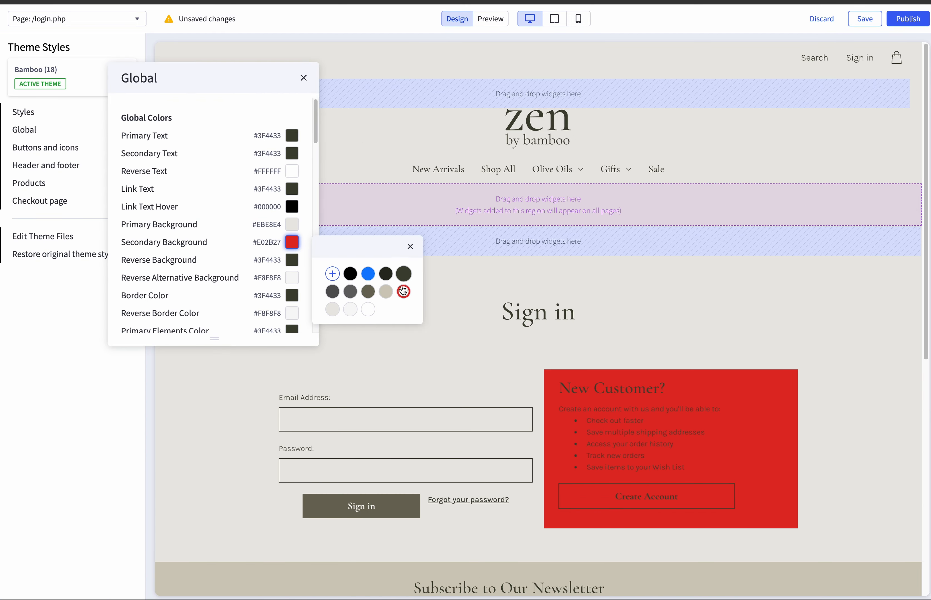
click(386, 294)
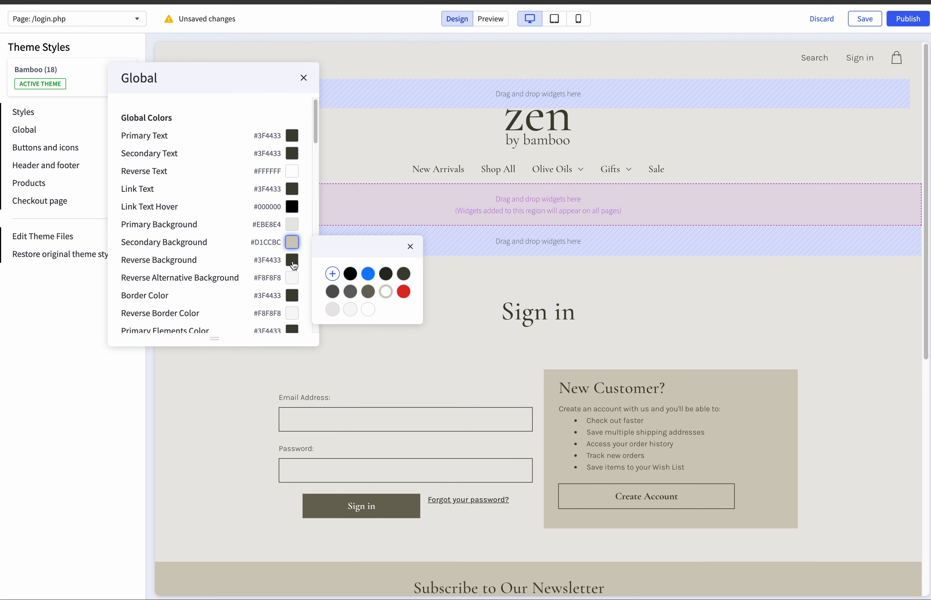
click(292, 260)
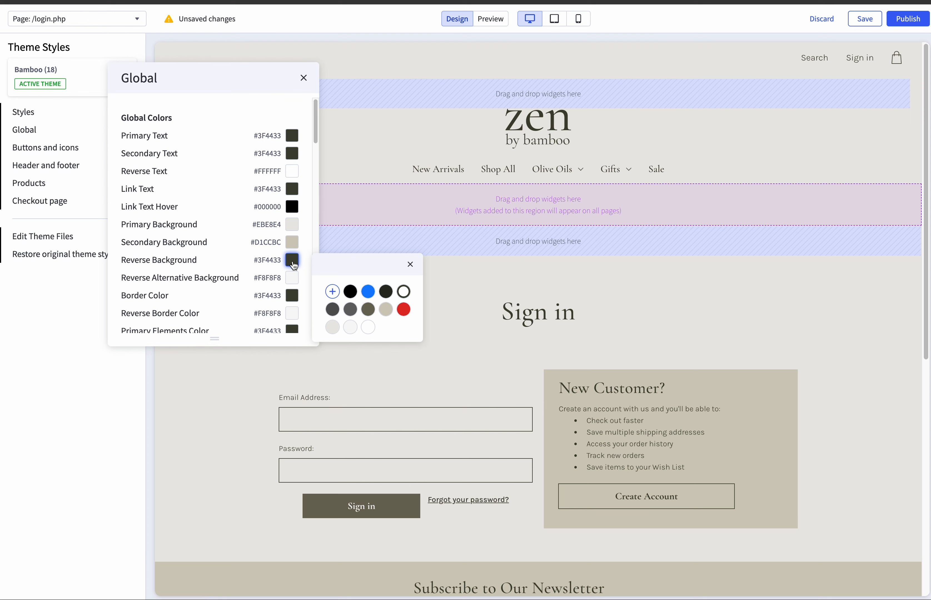
click(403, 309)
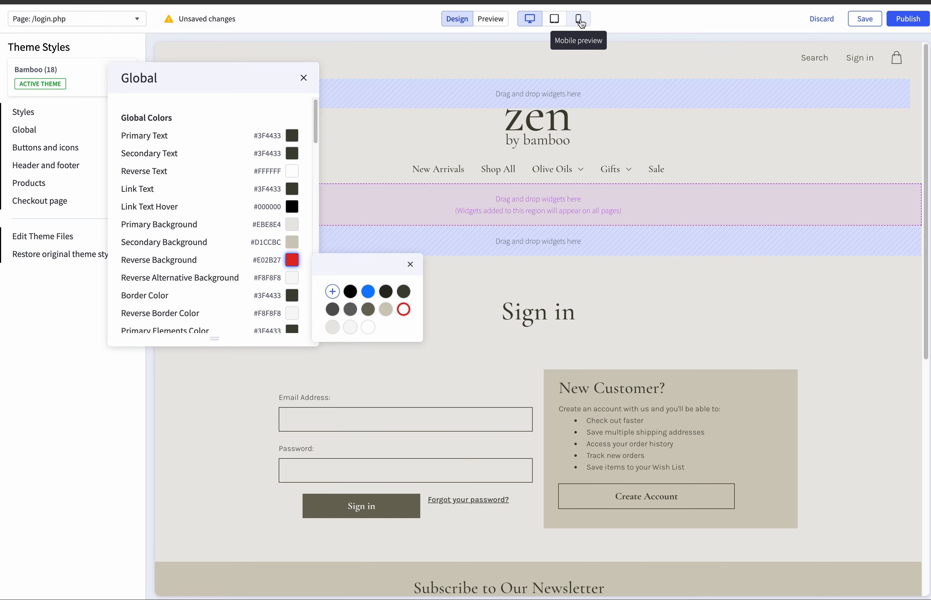
Check the Reverse Background color in the mobile preview's navigation menu and restore the desktop preview.
click(579, 21)
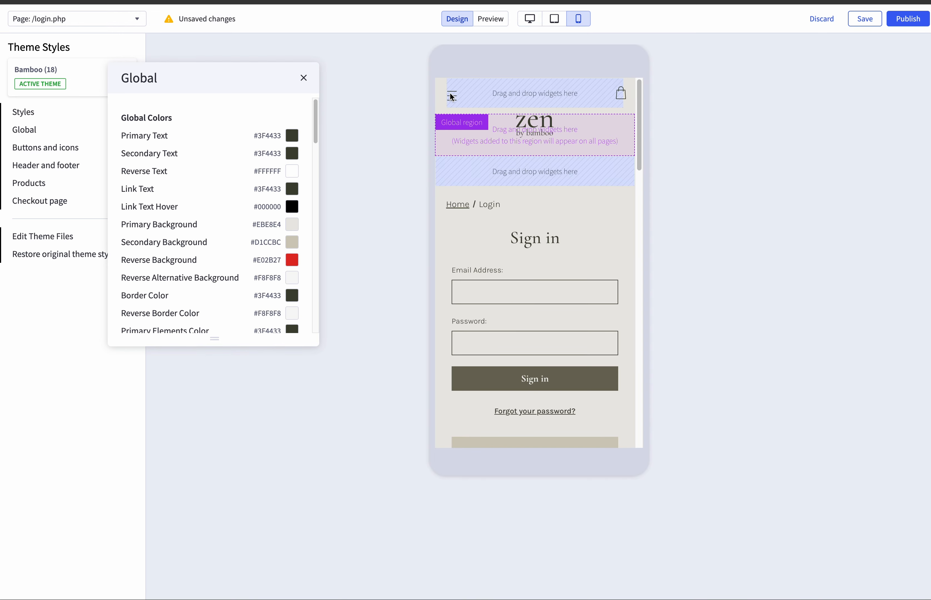
click(500, 18)
click(363, 94)
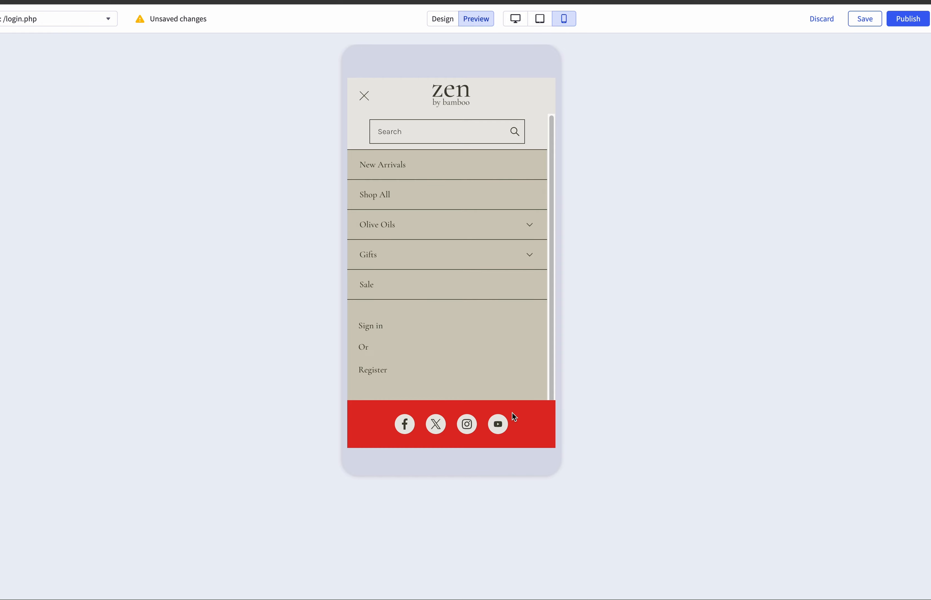
click(367, 97)
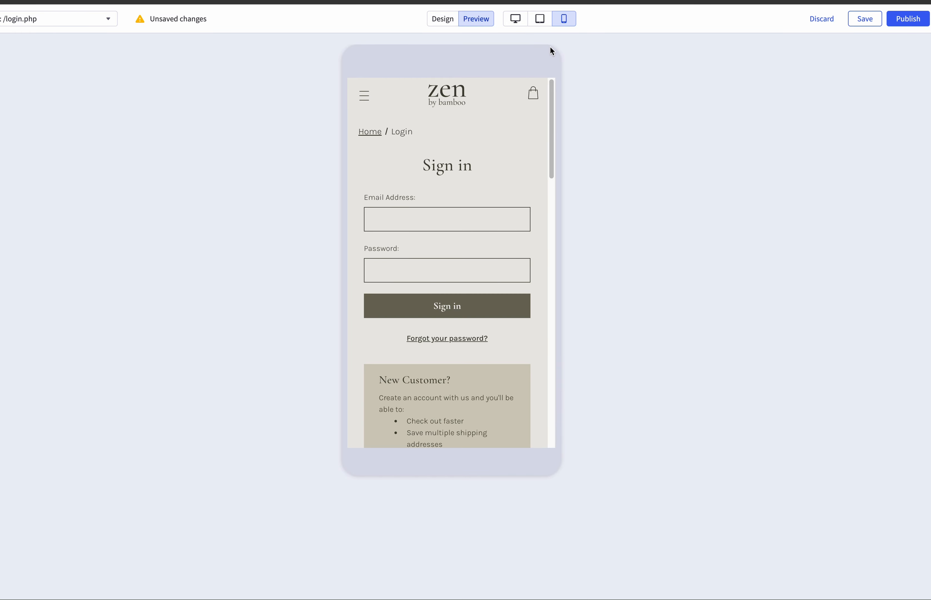
click(515, 19)
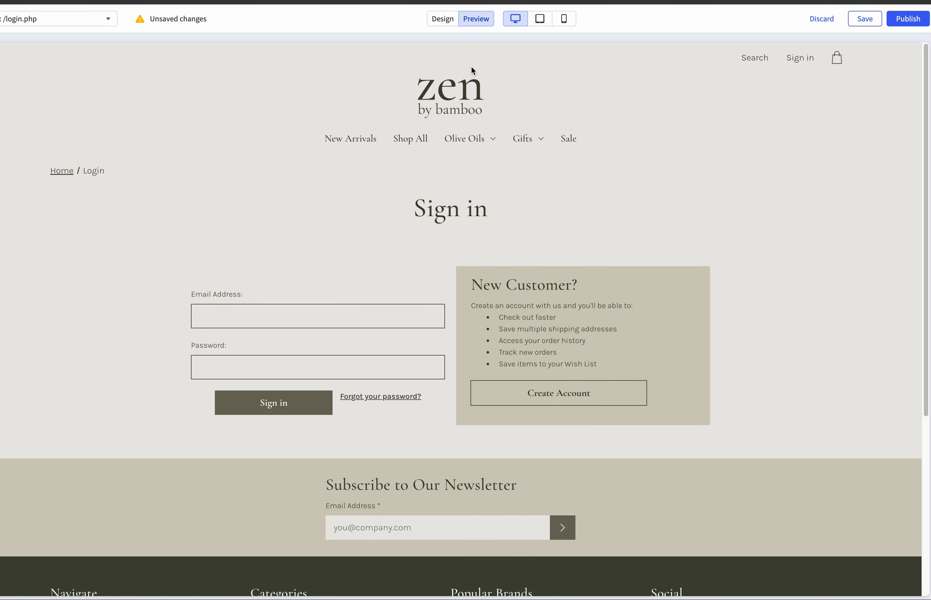
Set the Reverse Background global color to #EBE8E4, close the Global settings and preview the sign-in page.
click(443, 19)
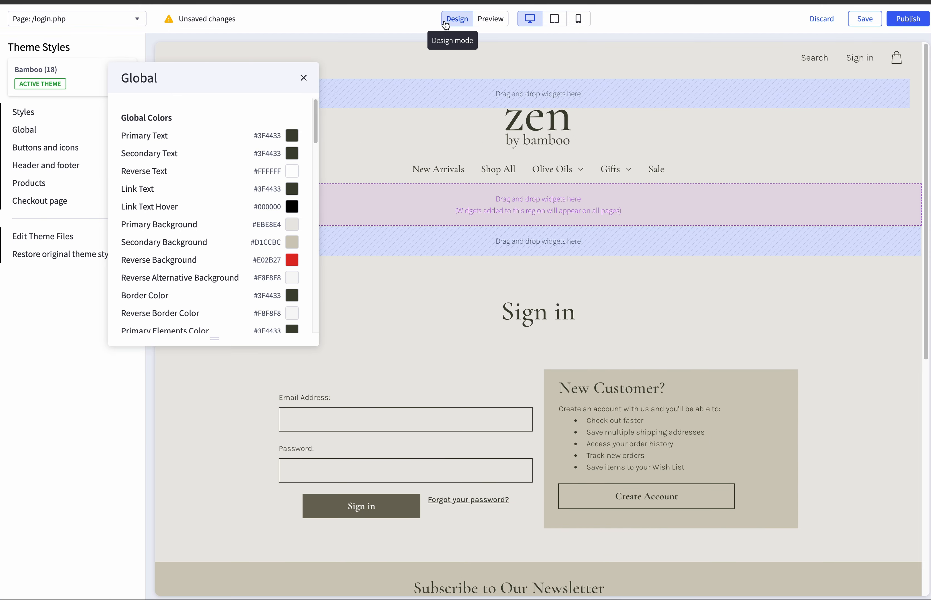
click(292, 266)
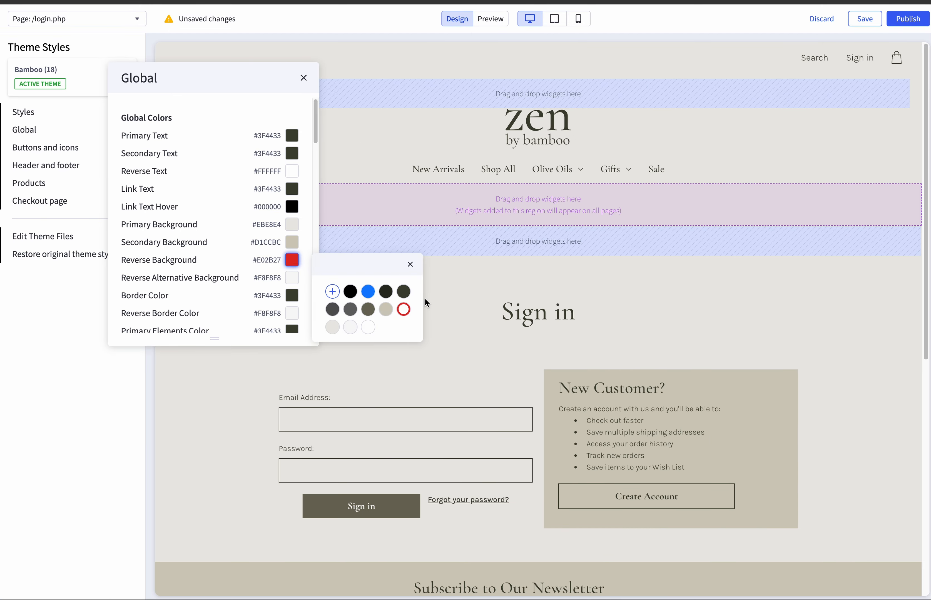
click(333, 327)
click(303, 78)
click(491, 19)
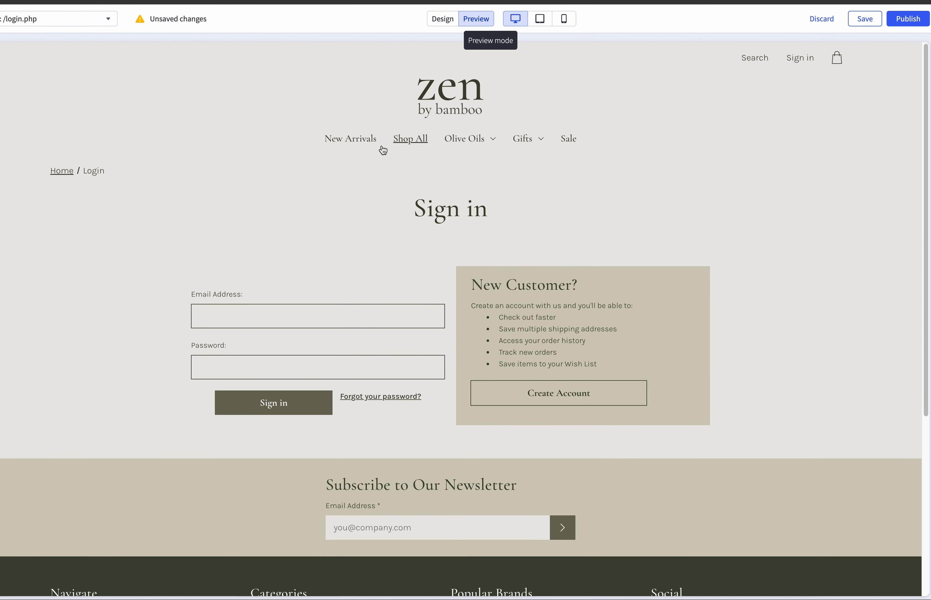
Filter the Shop All products by the OLEA and Natural Organics brands.
click(400, 141)
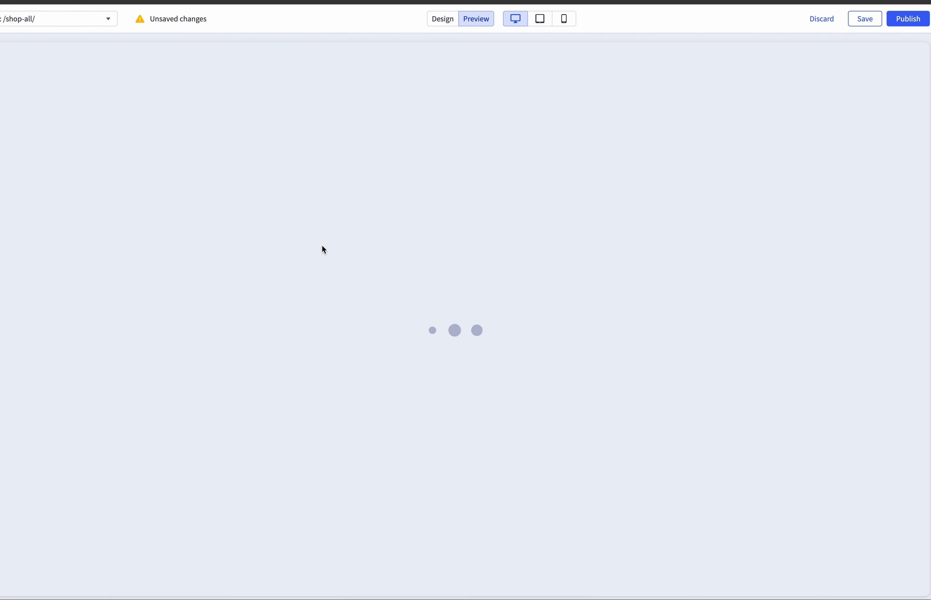
scroll(62, 323, down, 5)
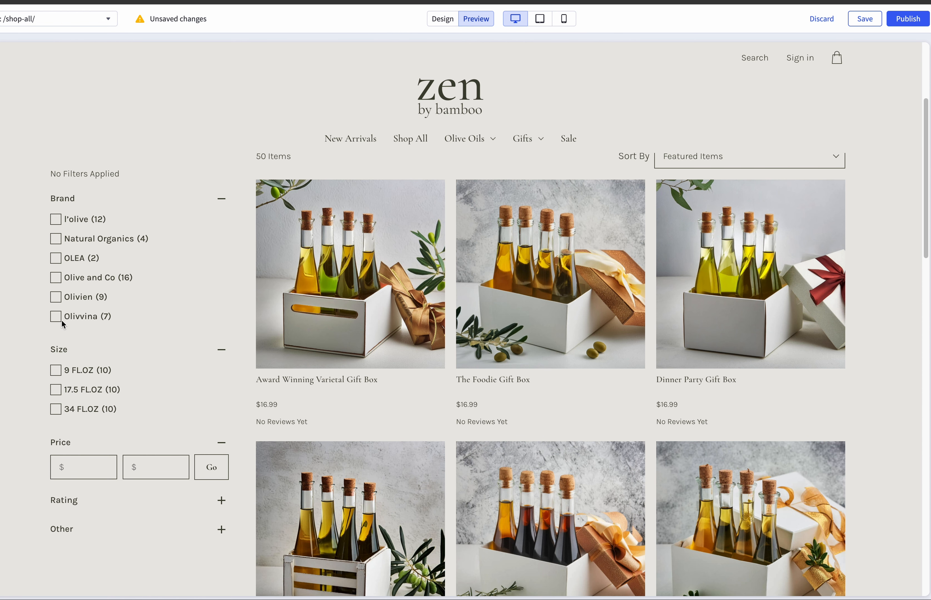
click(56, 258)
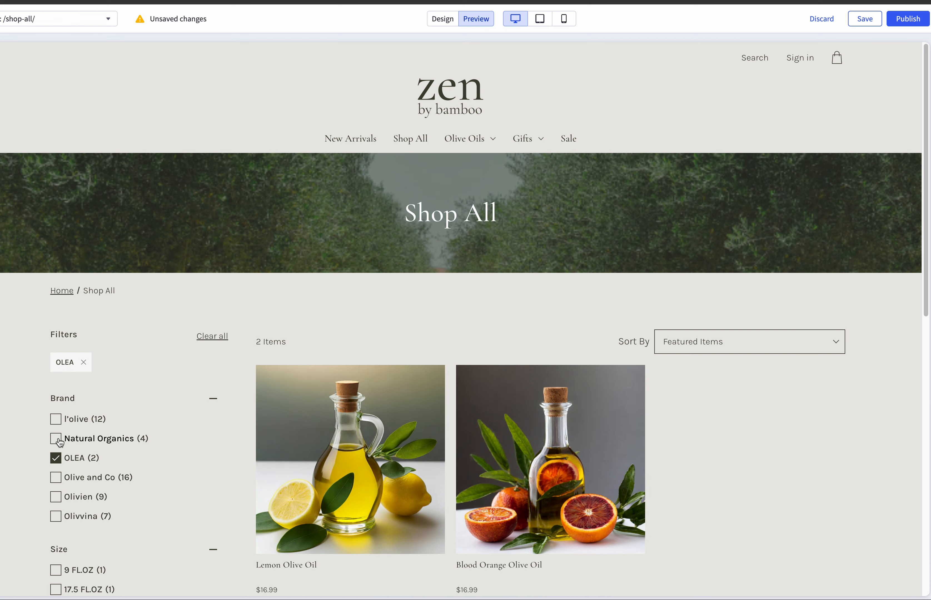
click(56, 438)
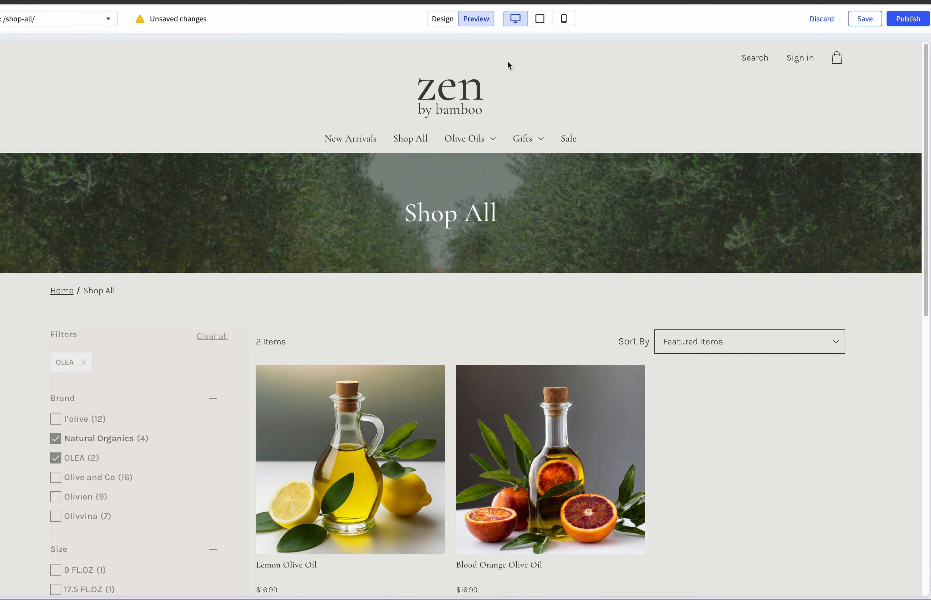
Return to design mode, set the Reverse Alternative Background global color to the red swatch #E02B27 and close the Global settings.
click(439, 21)
click(40, 139)
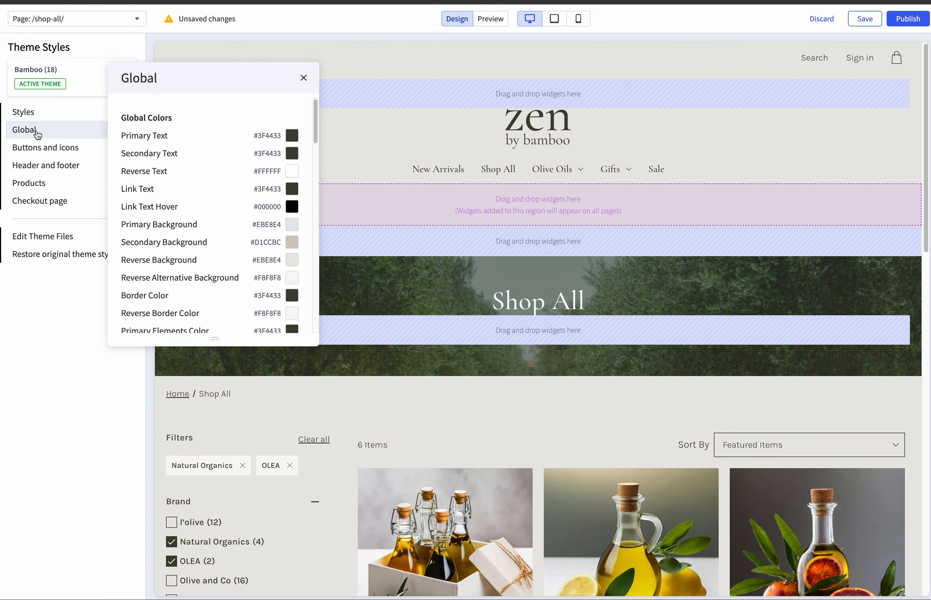
scroll(195, 235, down, 3)
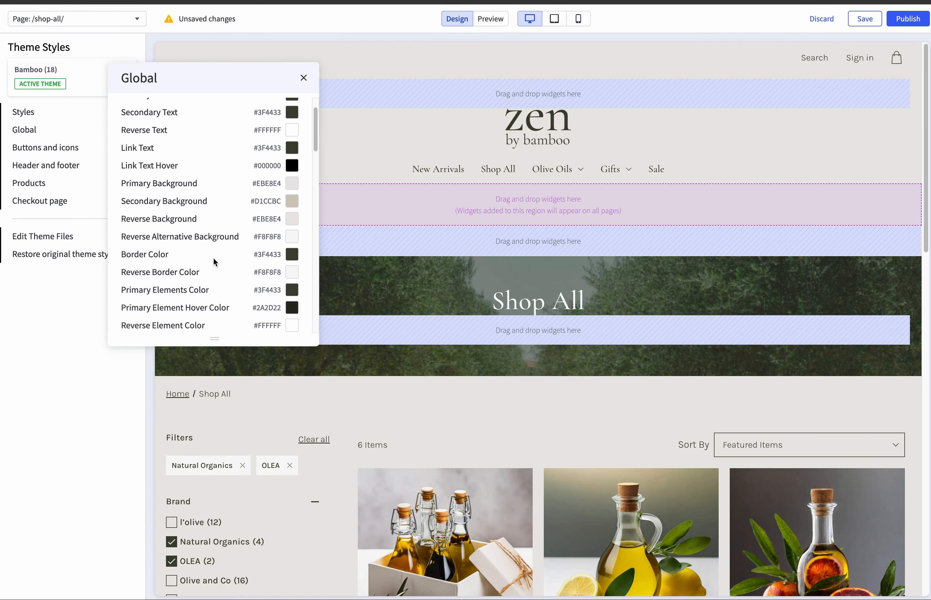
scroll(209, 256, down, 1)
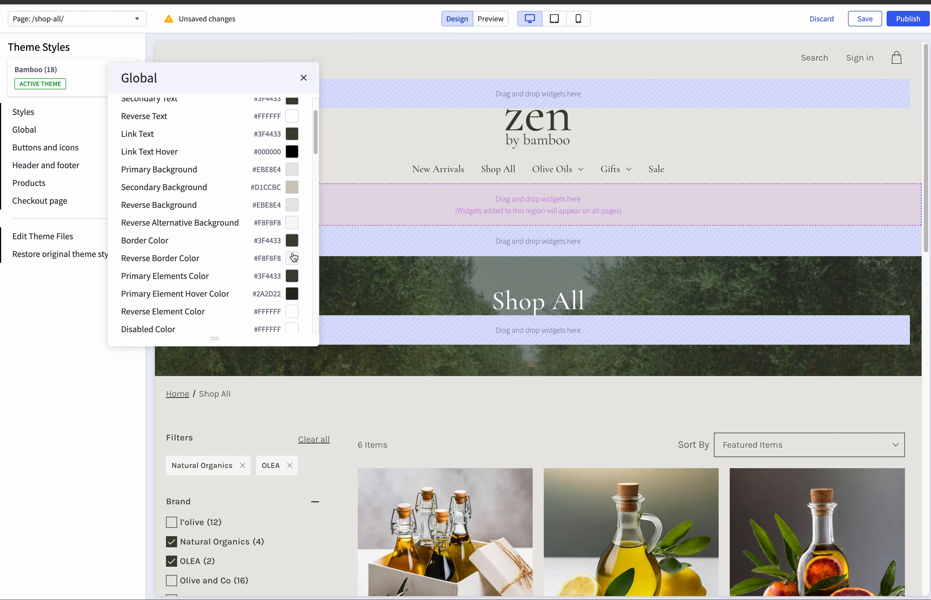
click(291, 222)
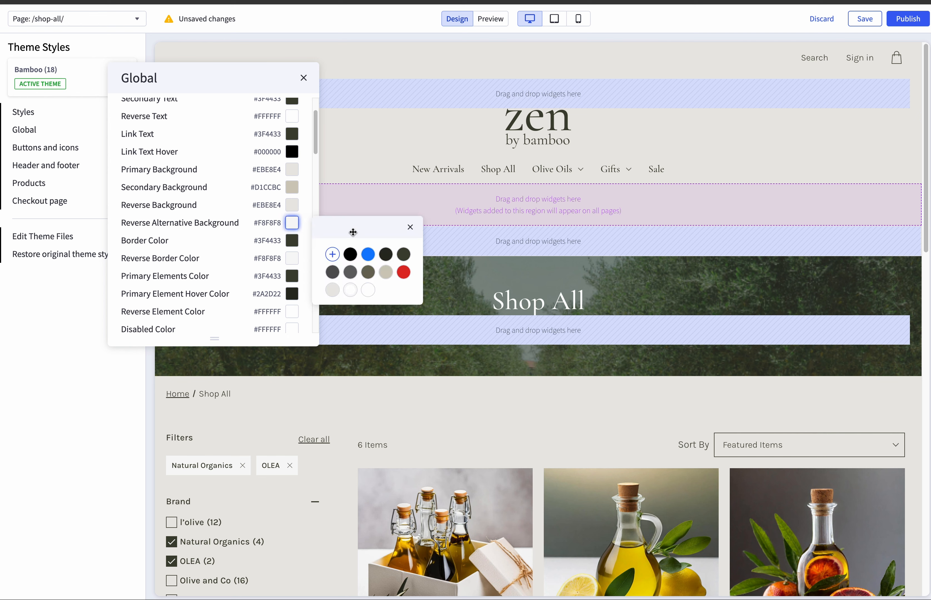
click(404, 273)
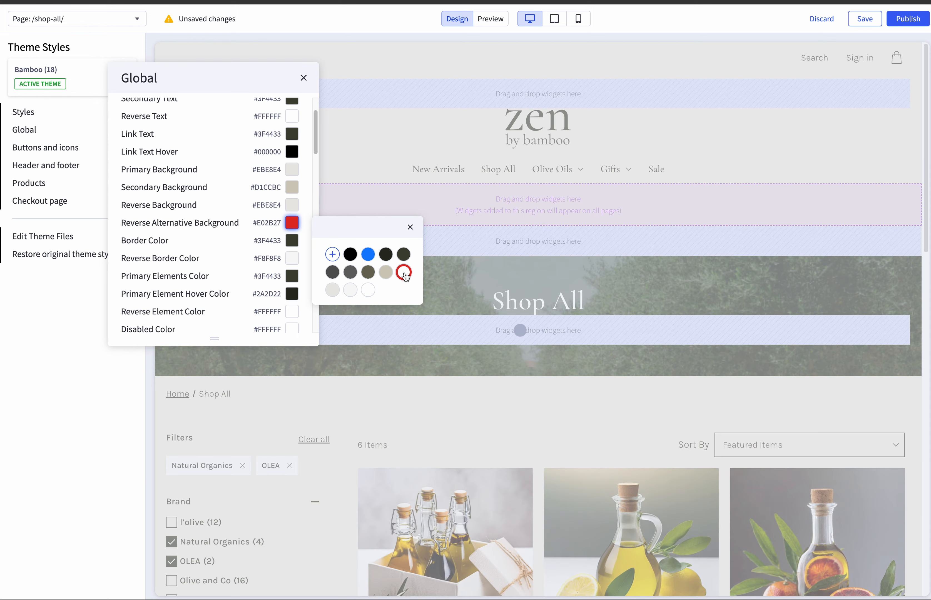
click(410, 227)
click(304, 78)
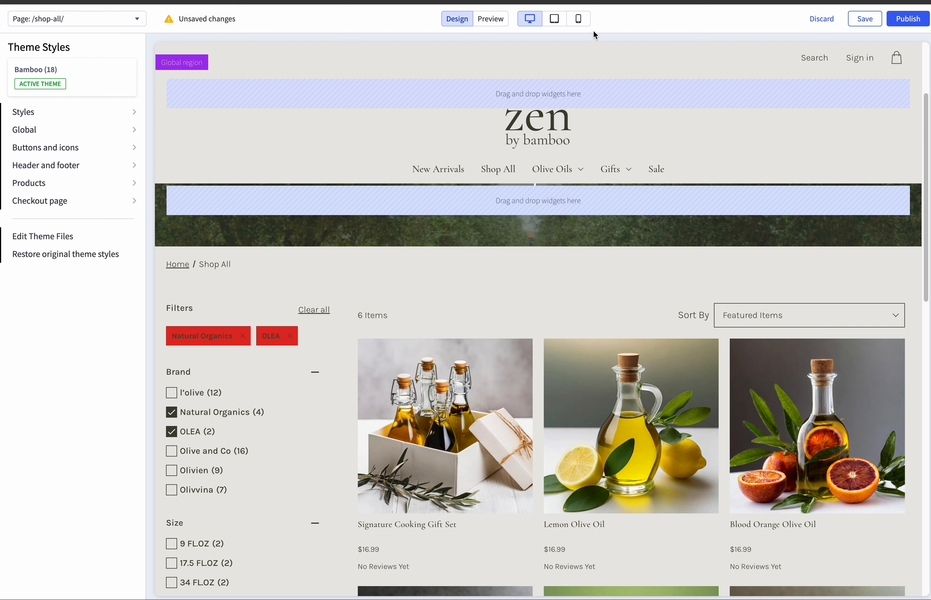
Check the Reverse Alternative Background color on the mobile Shop All page and in the navigation menu's expanded Olive Oils section.
click(579, 20)
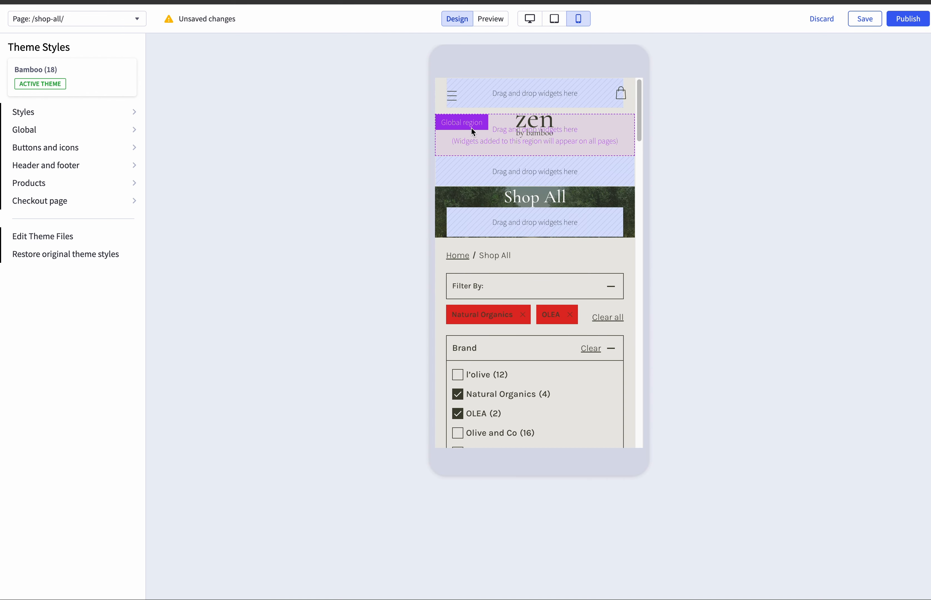
click(491, 19)
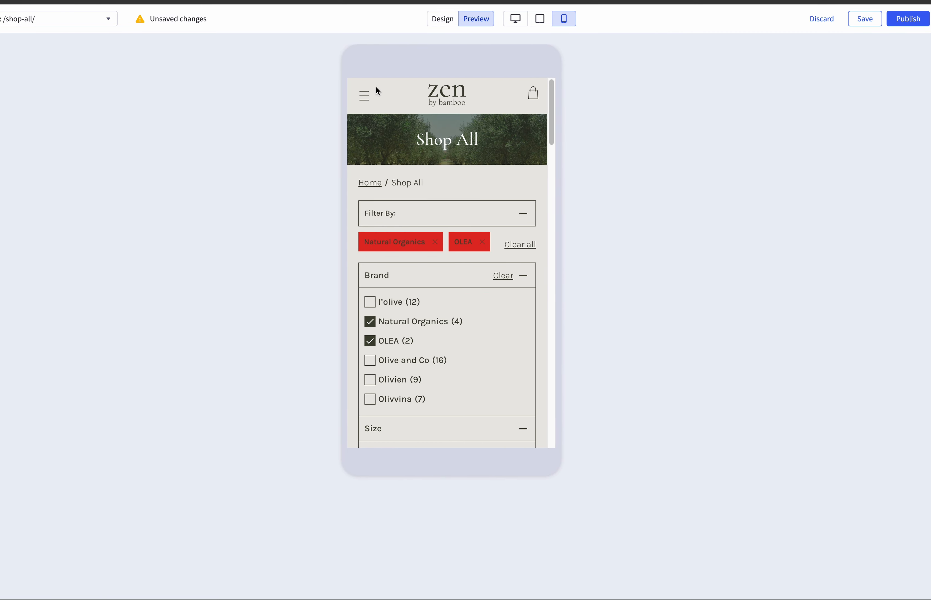
click(360, 100)
click(530, 227)
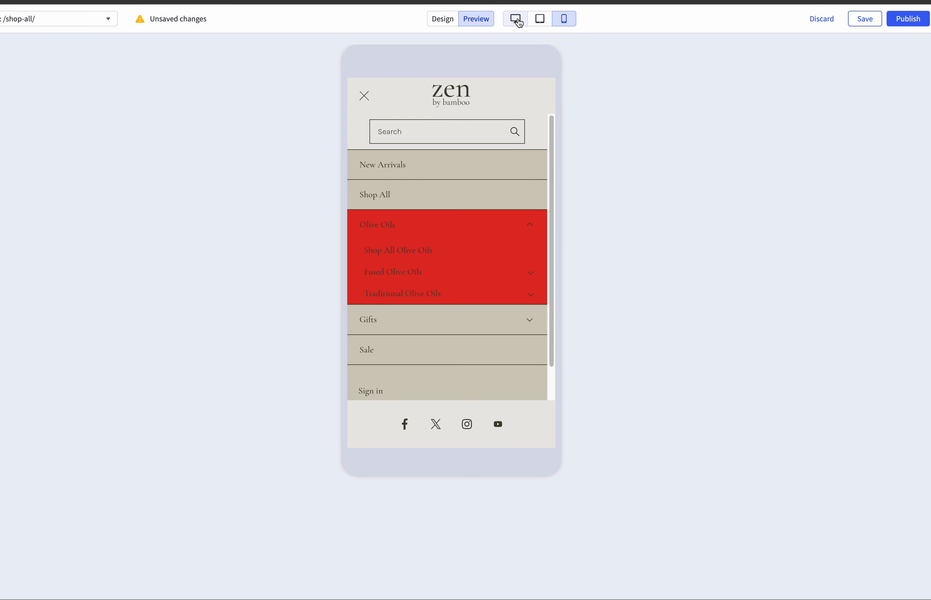
Check the Reverse Alternative Background color in the desktop preview's search bar and Olive Oils dropdown menu.
click(516, 20)
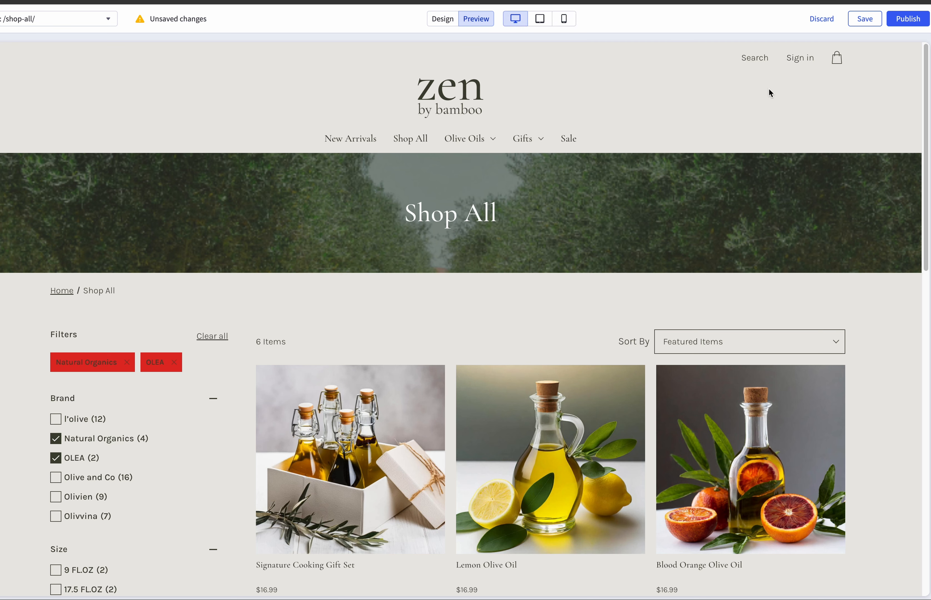
click(760, 61)
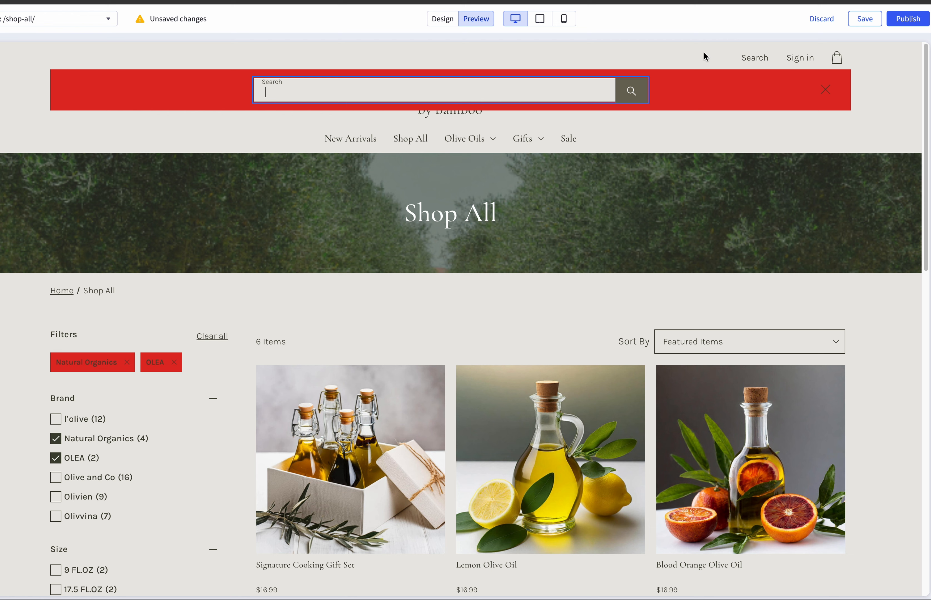
click(826, 91)
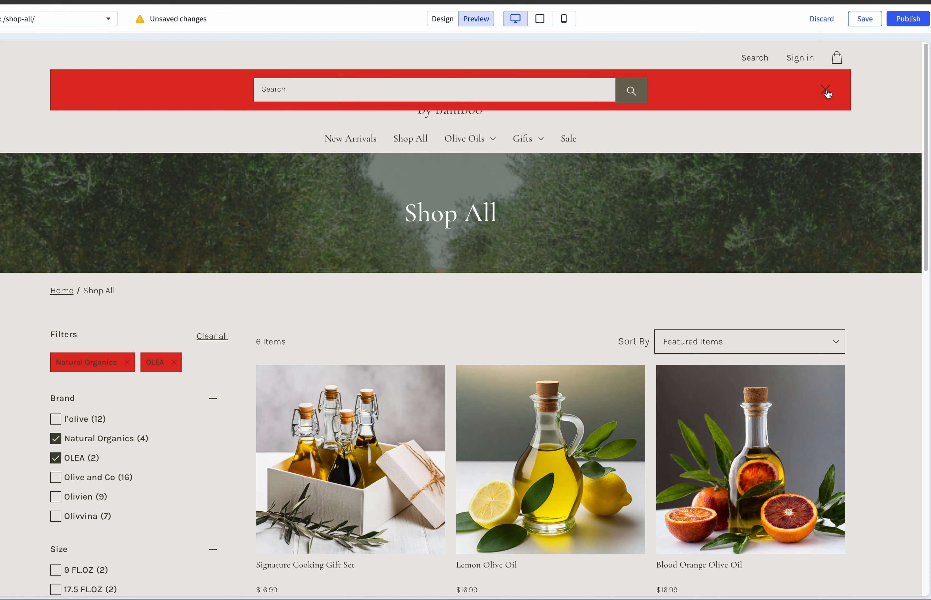
click(467, 148)
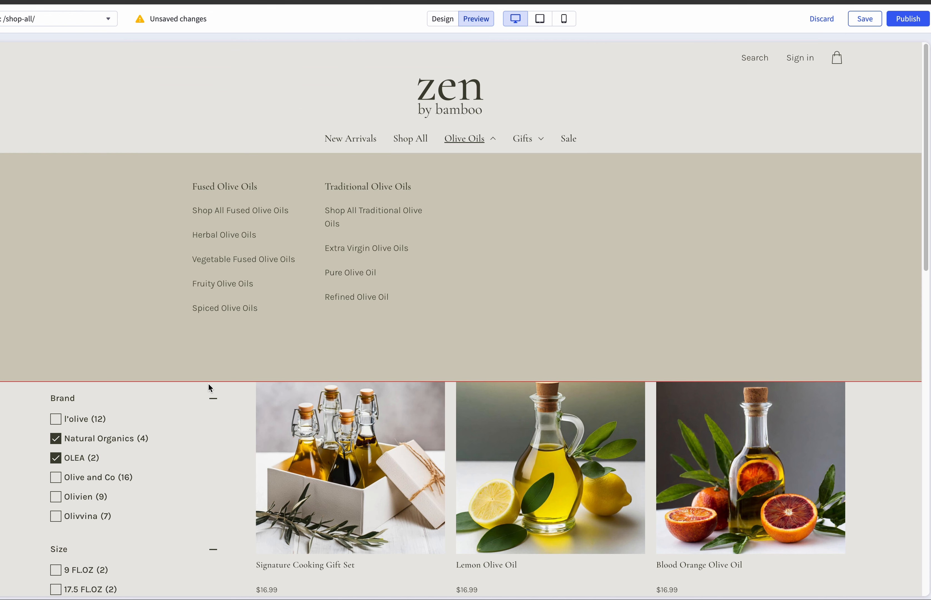
scroll(560, 338, down, 3)
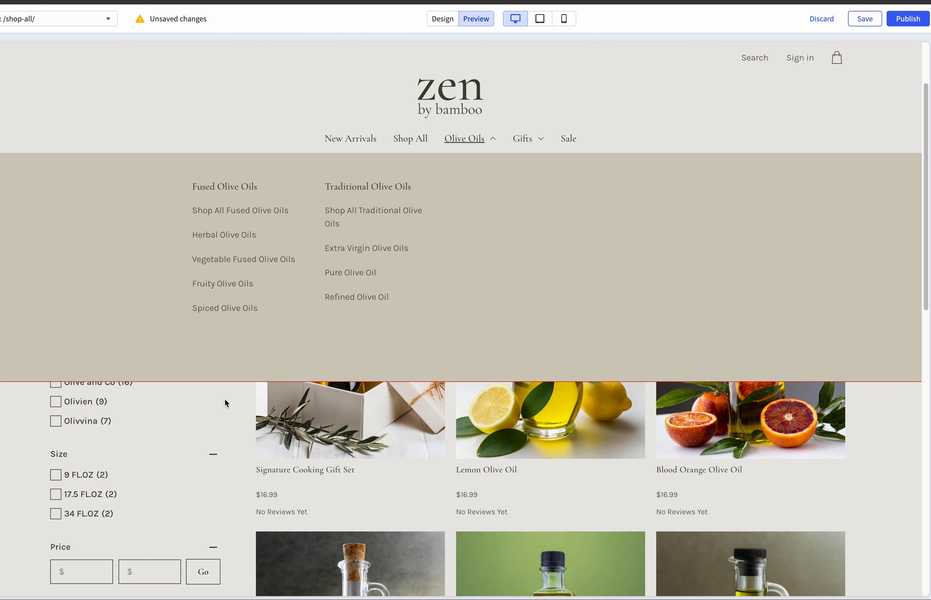
scroll(212, 427, up, 3)
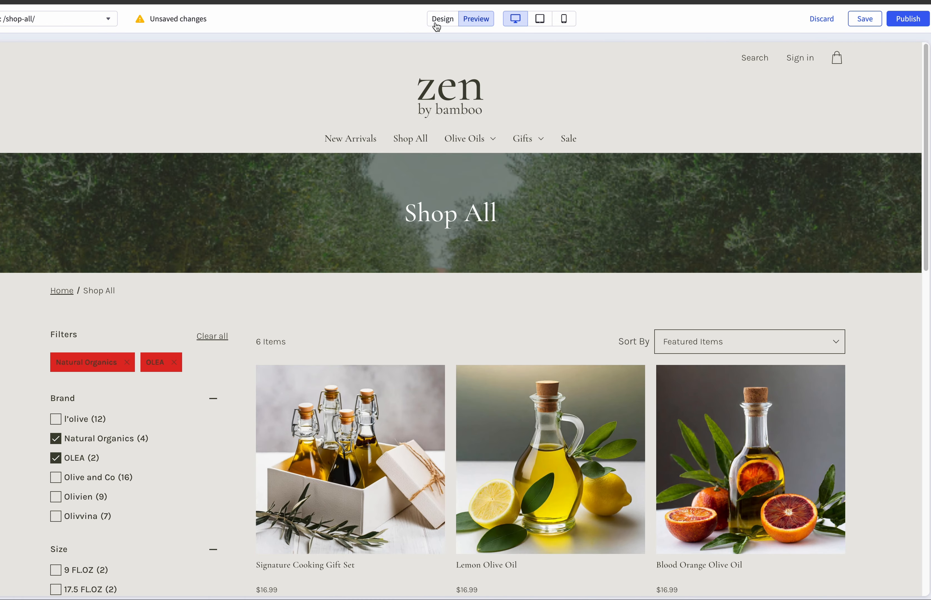
Return to design mode and restore the Reverse Alternative Background global color to #EBE8E4.
click(440, 19)
click(81, 130)
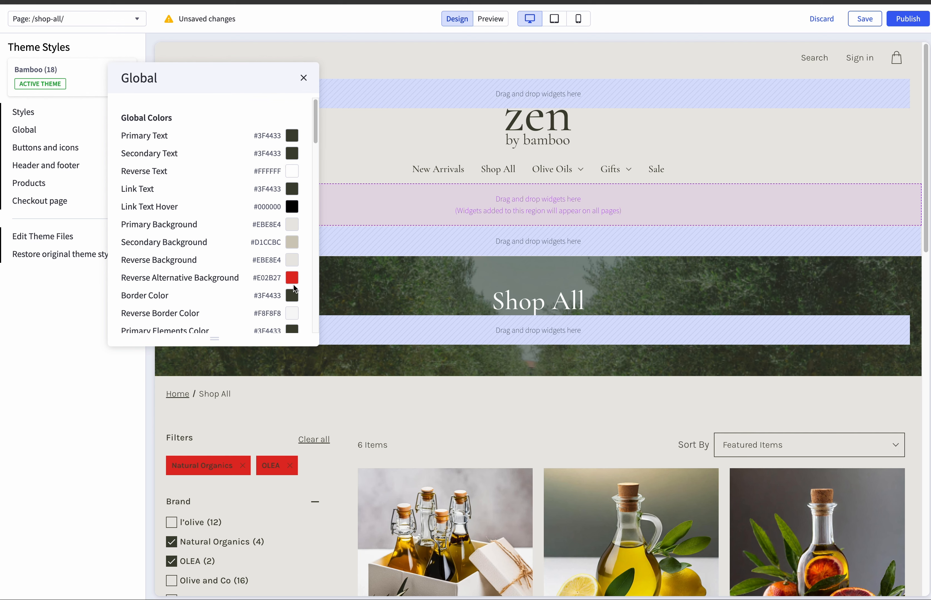
click(293, 282)
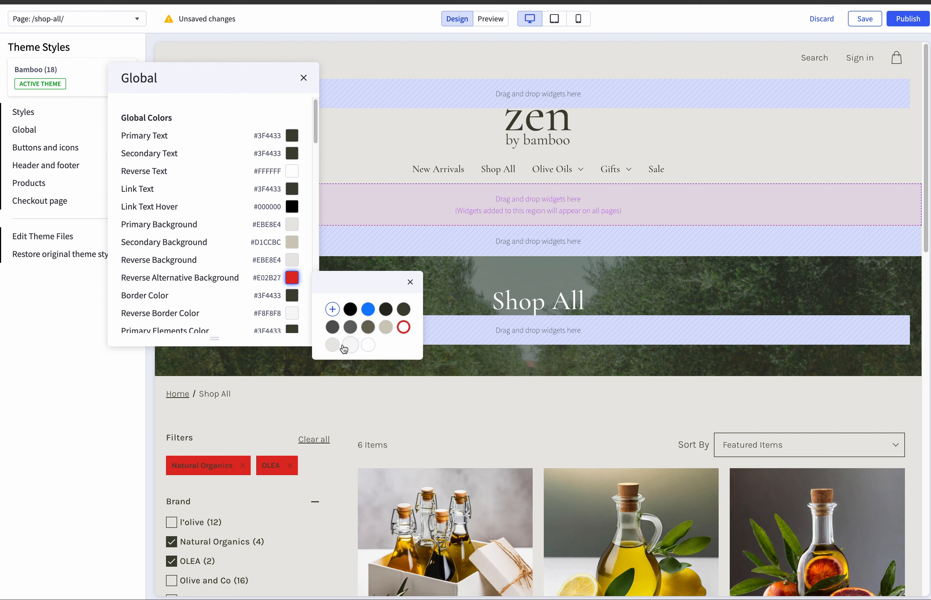
click(333, 345)
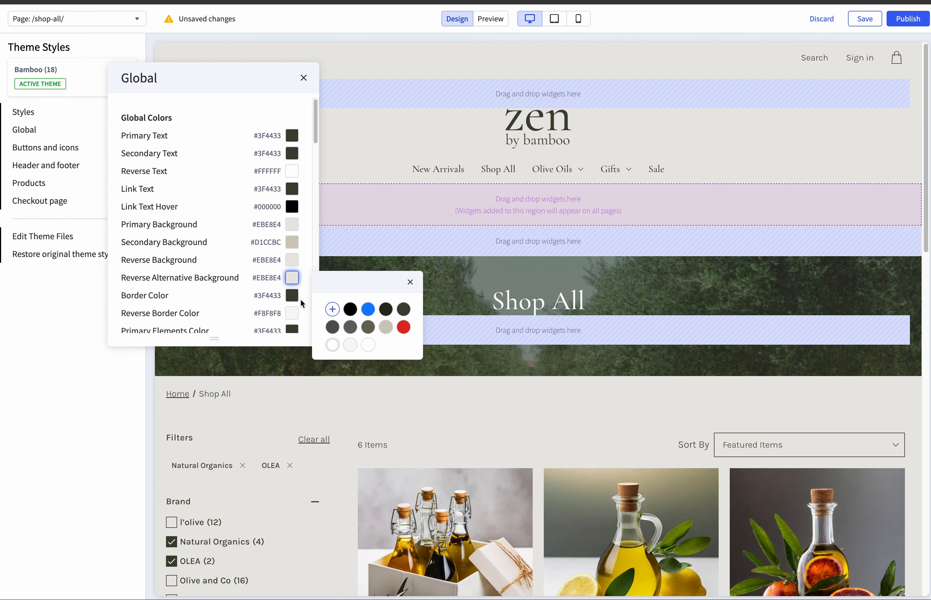
Set the Border Color global color to the red swatch #E02B27 and close the Global settings.
click(290, 297)
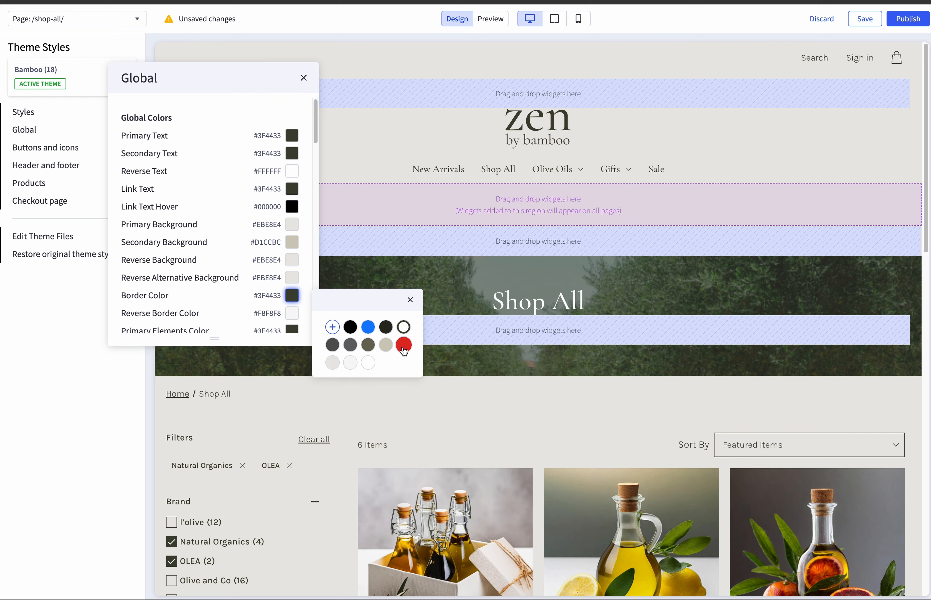
click(404, 350)
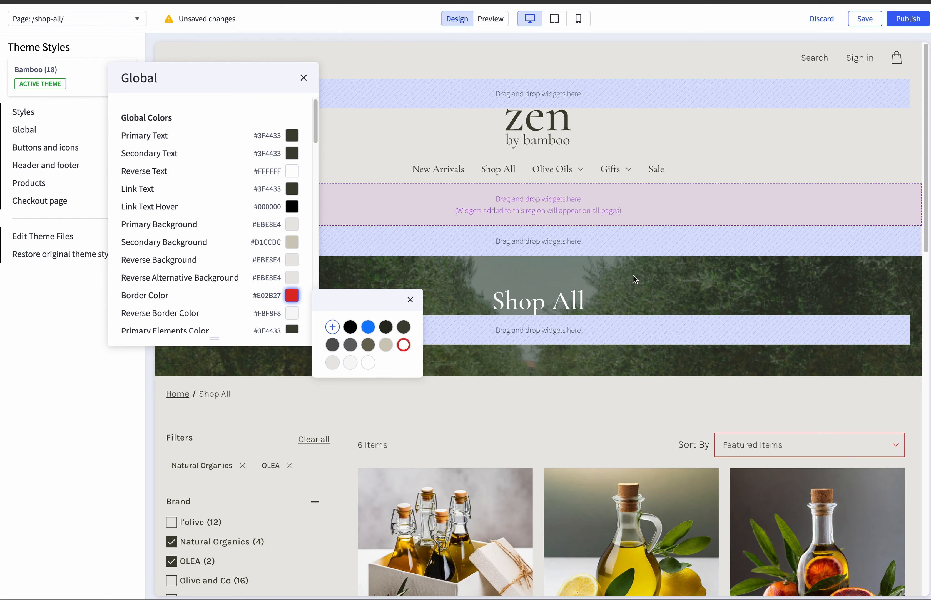
click(304, 77)
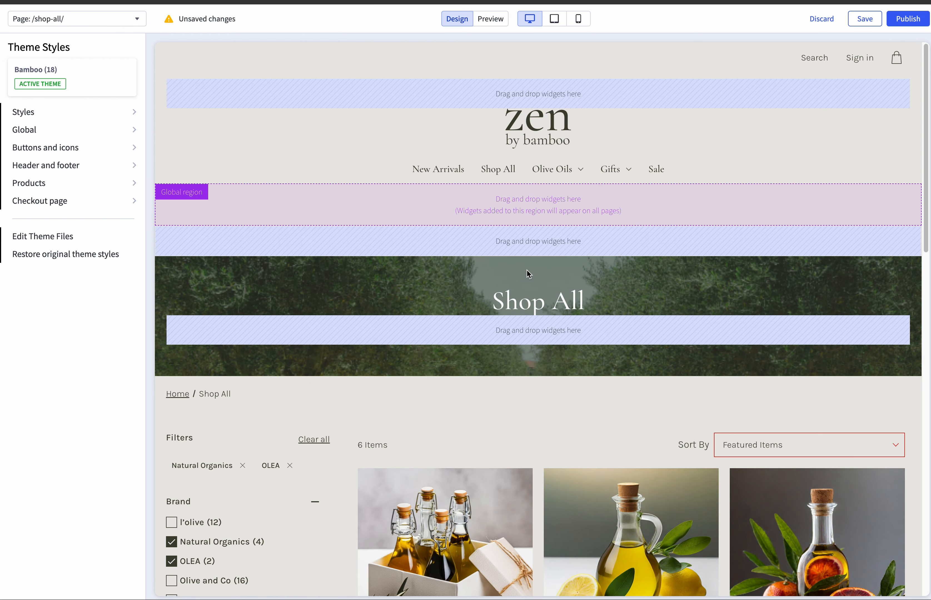
Check the Border Color on the Shop All page's sorting and filter fields and in the previewed search bar.
scroll(453, 276, down, 5)
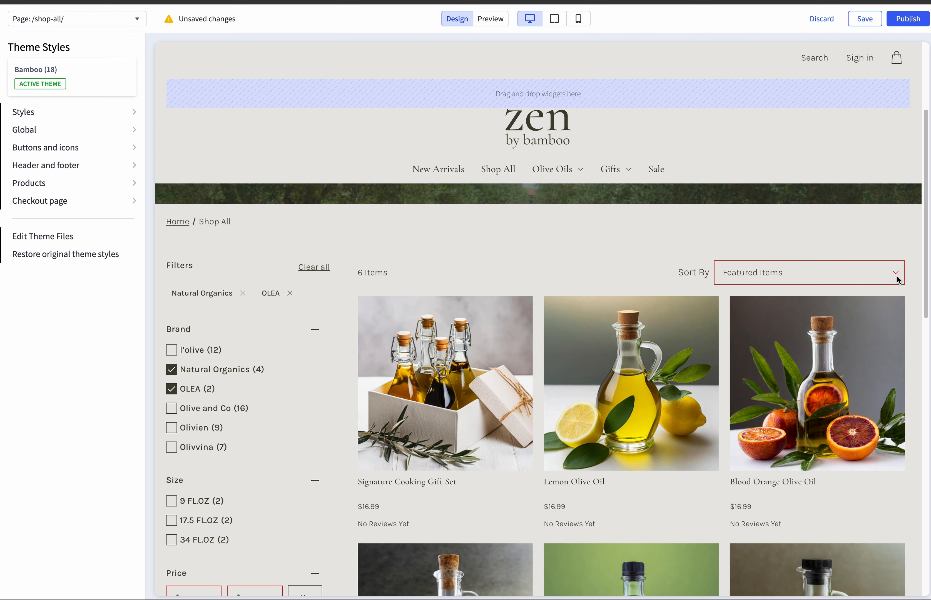
scroll(899, 278, down, 2)
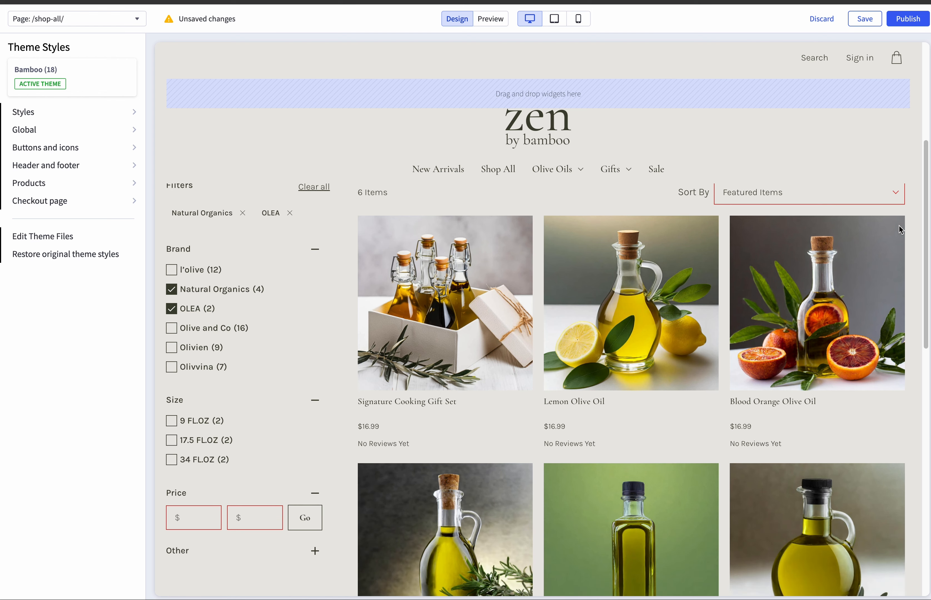
scroll(241, 484, down, 2)
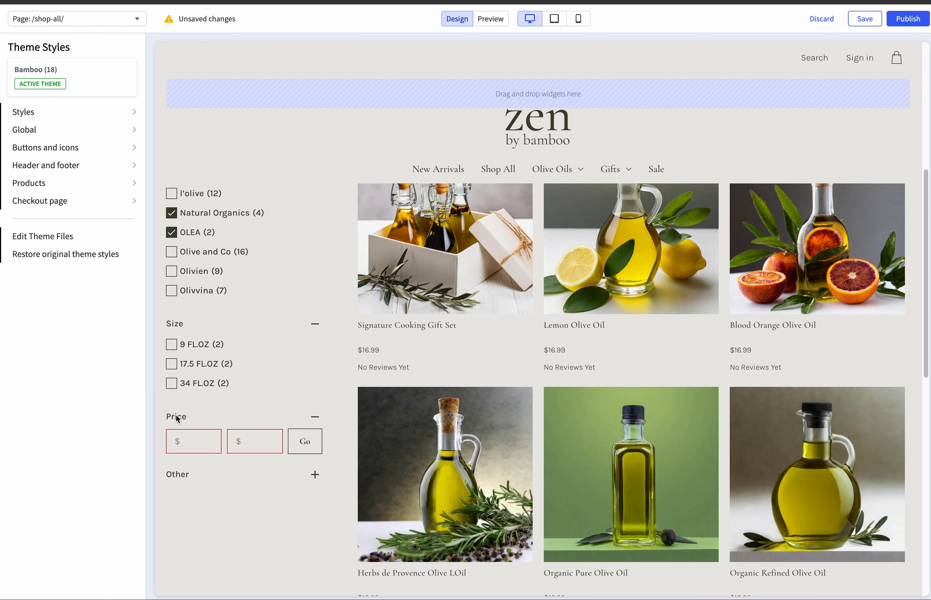
scroll(235, 446, down, 6)
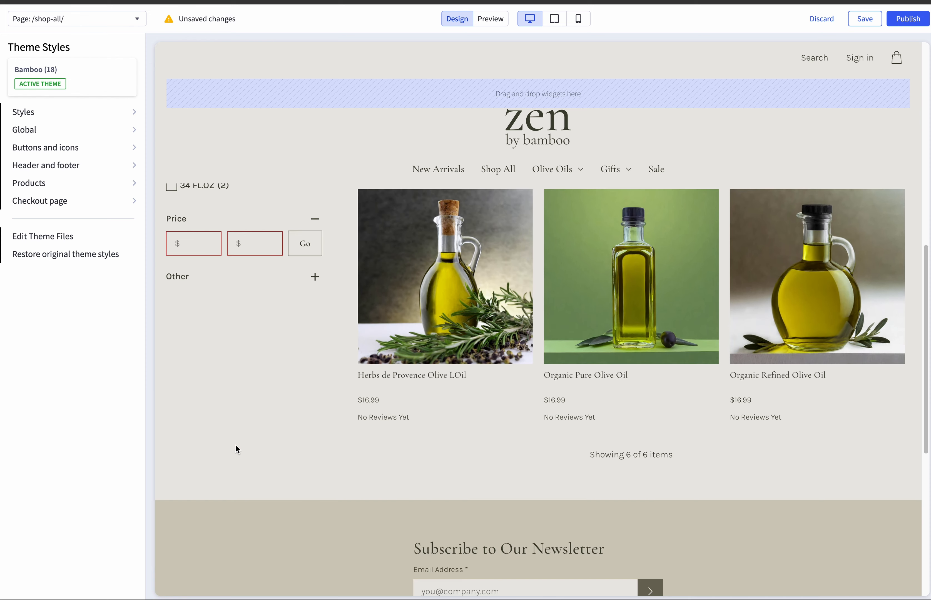
scroll(801, 83, up, 10)
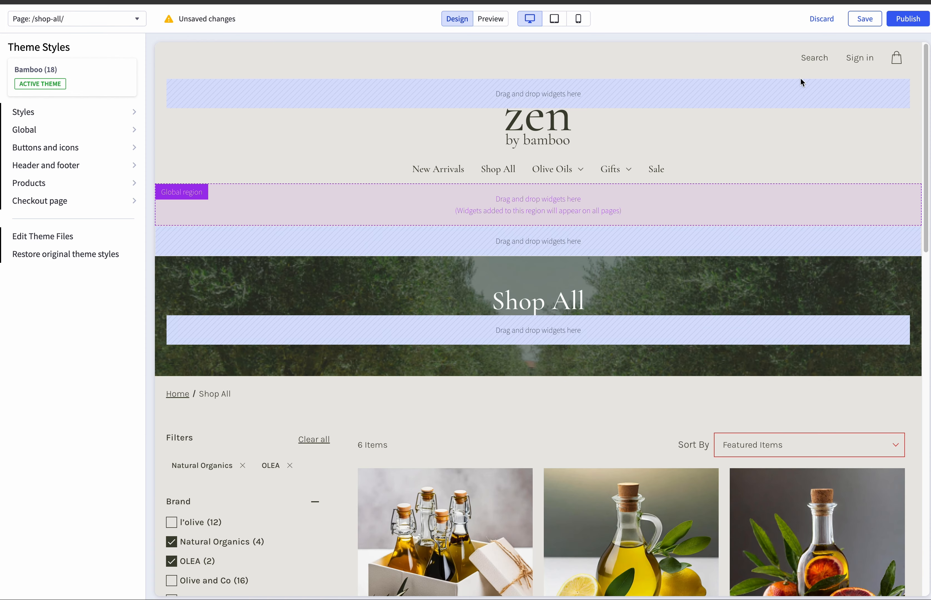
click(481, 23)
click(754, 59)
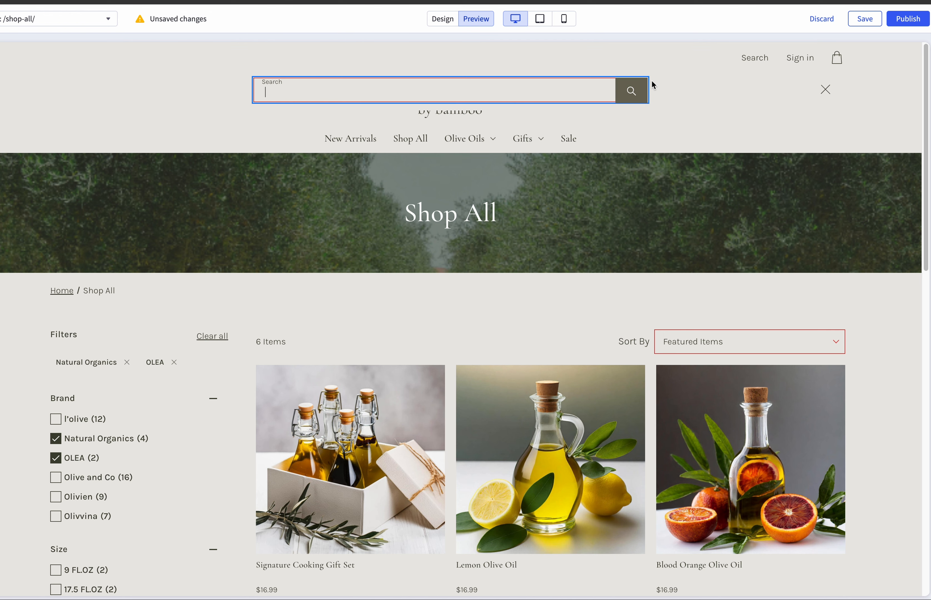
click(830, 90)
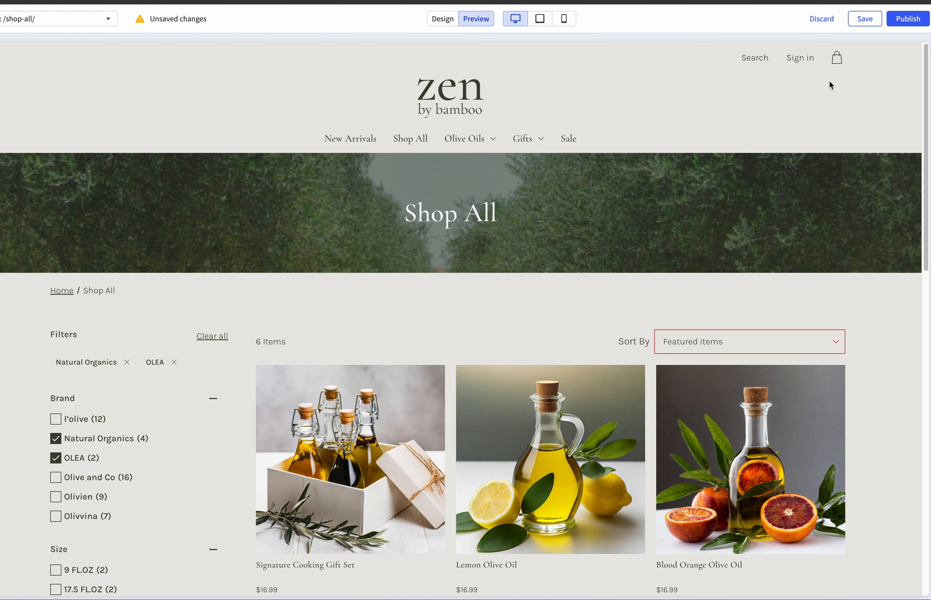
Check the Border Color on the Sign in page and throughout the New Account form.
click(807, 59)
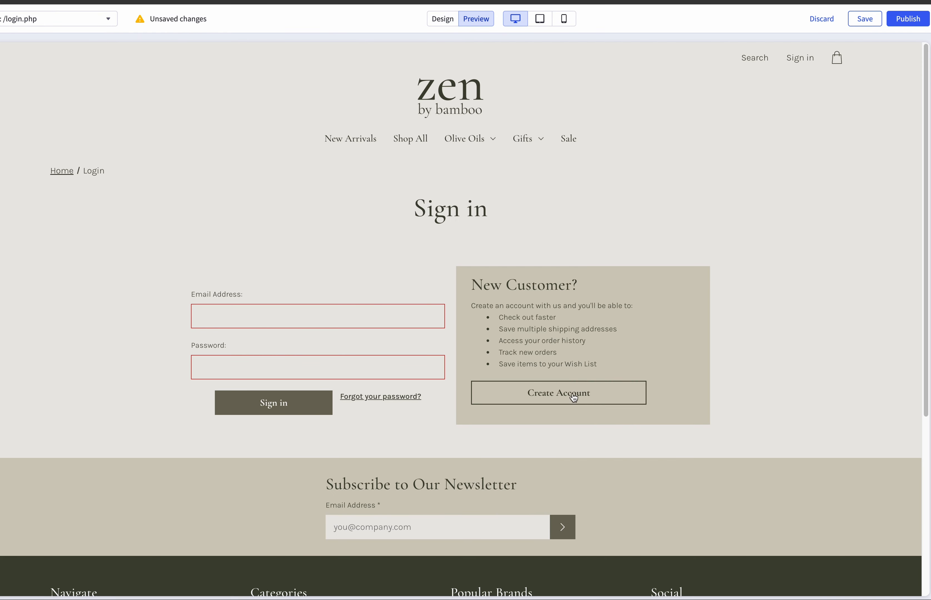
click(573, 398)
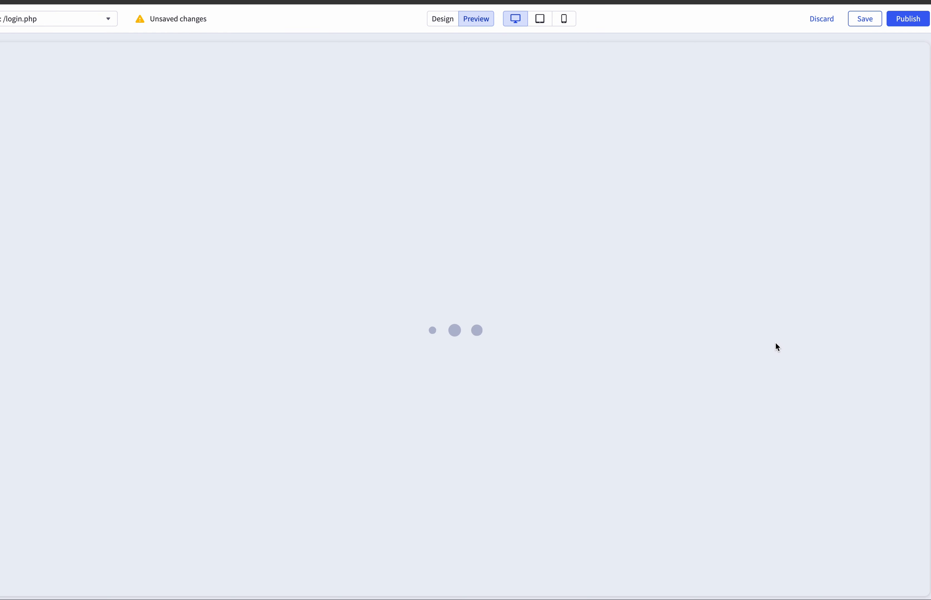
scroll(784, 330, down, 2)
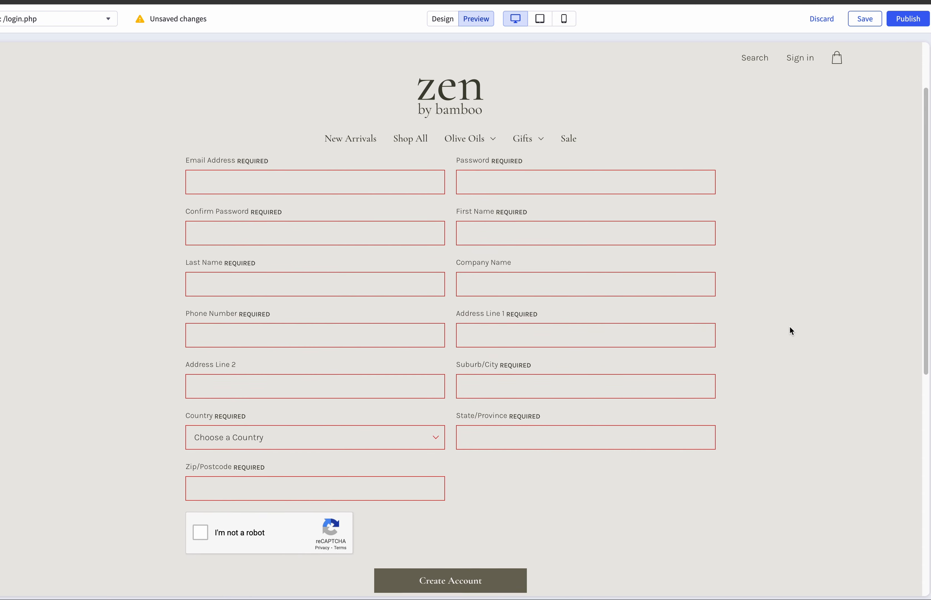
scroll(795, 328, down, 5)
scroll(810, 345, up, 8)
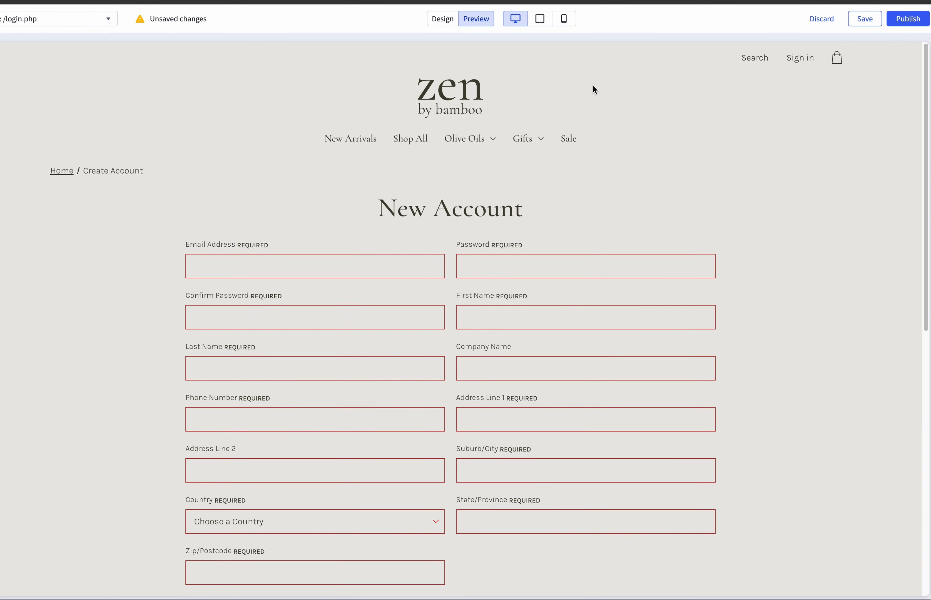
Return to design mode and restore the Border Color global color to #3F4433.
click(442, 19)
click(58, 130)
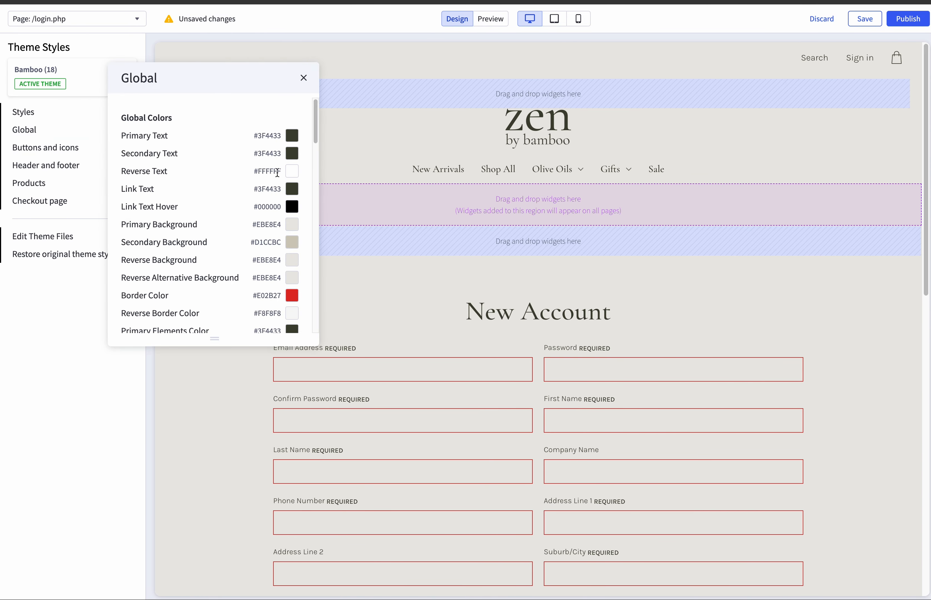
click(294, 301)
click(404, 327)
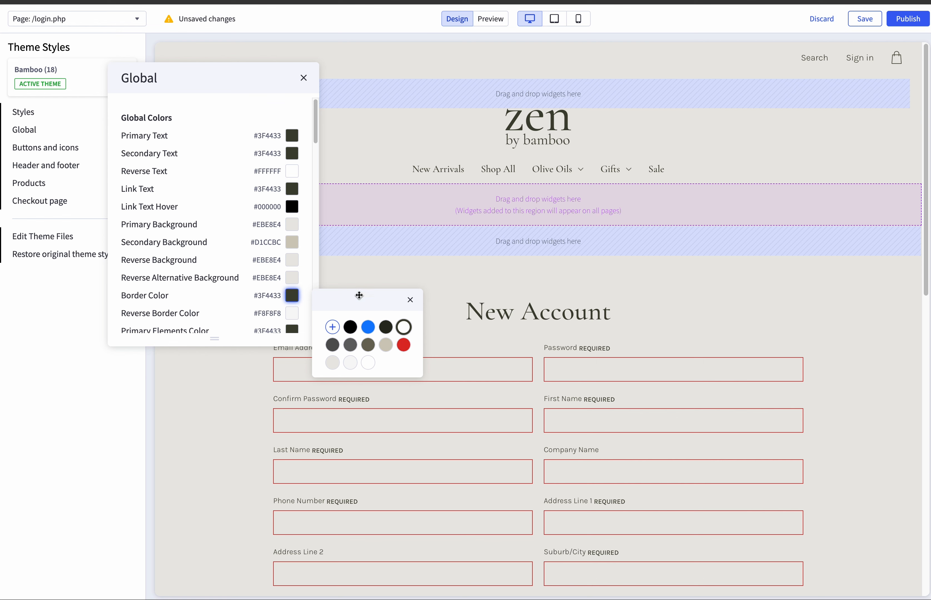
Set the Primary Elements Color global color to the red swatch #E02B27.
scroll(248, 184, down, 1)
scroll(248, 181, down, 2)
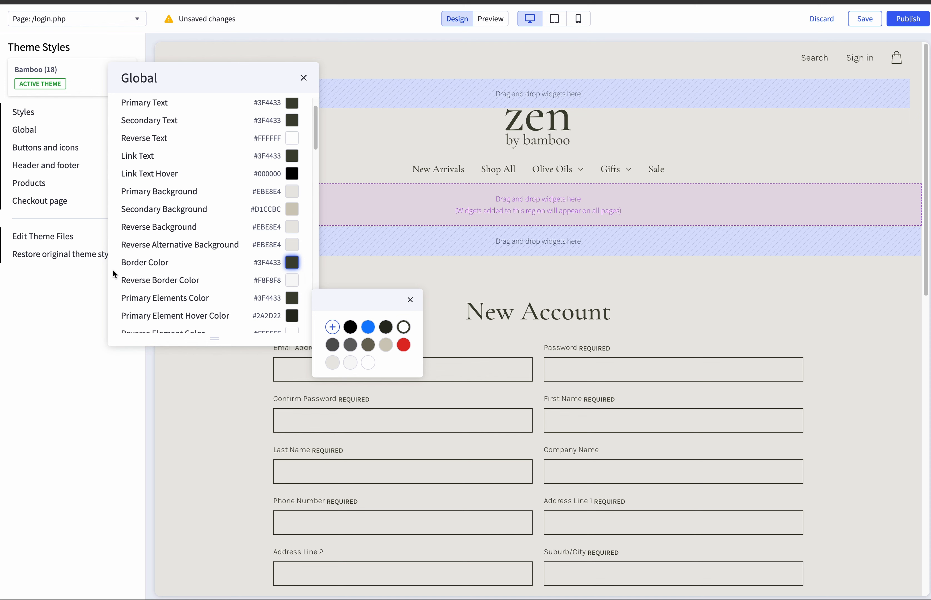
scroll(209, 250, down, 3)
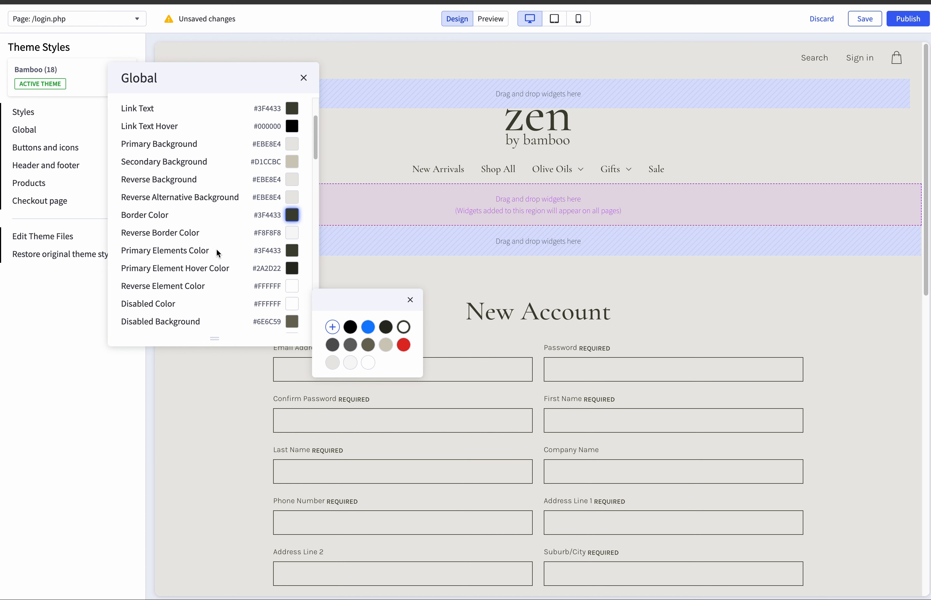
click(292, 251)
click(404, 300)
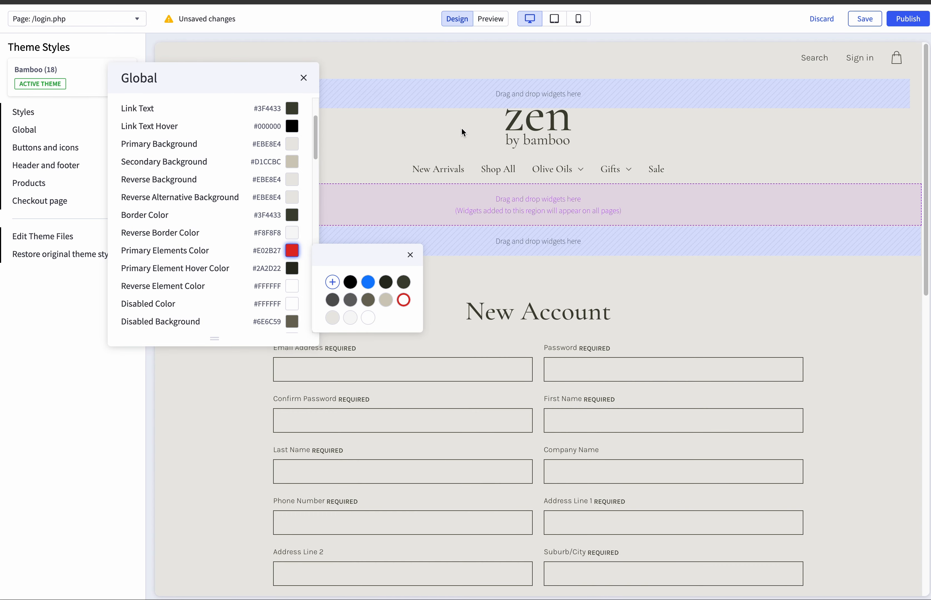
Preview the homepage and check the Primary Elements Color on its carousel and the Top Sellers section.
click(497, 18)
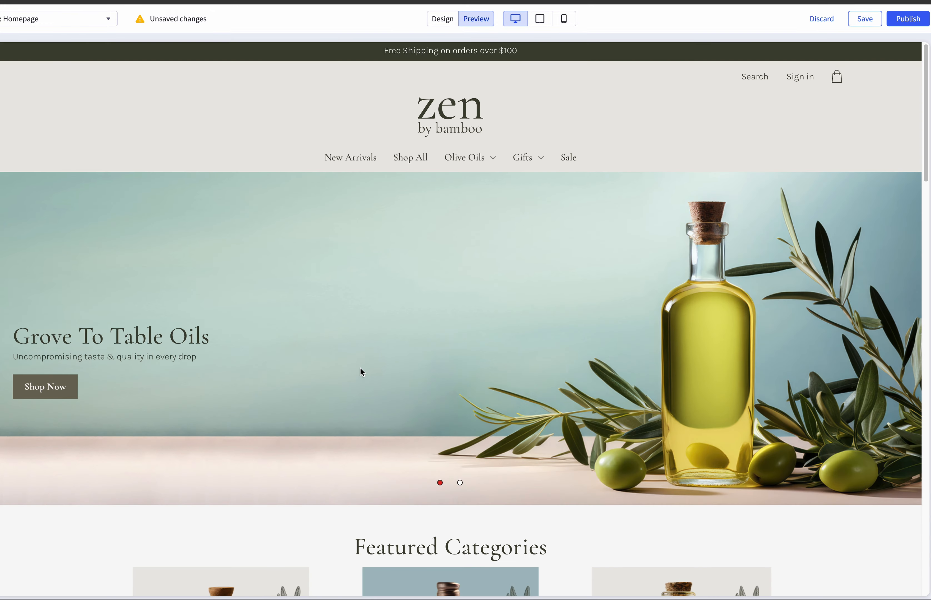
scroll(348, 360, down, 10)
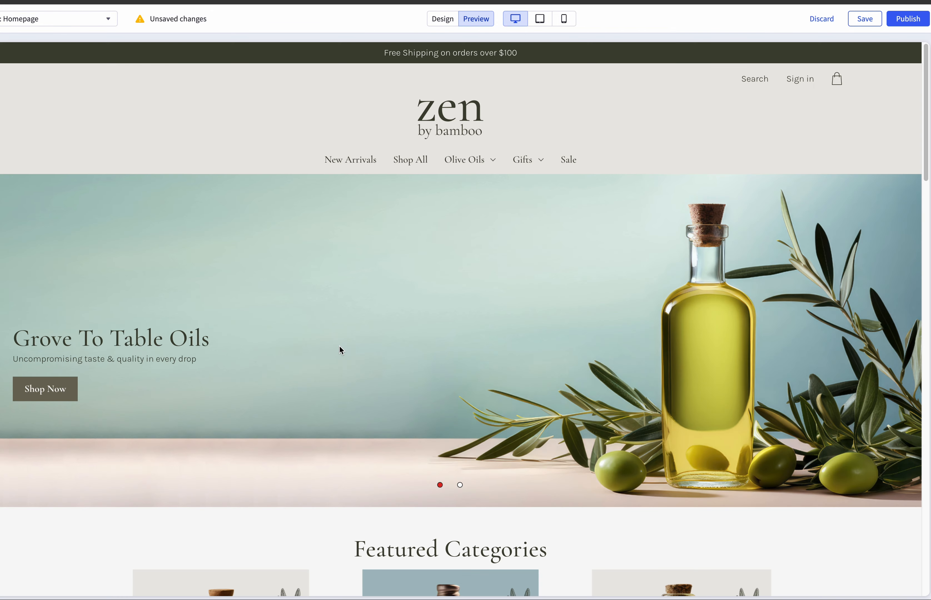
scroll(338, 346, down, 10)
scroll(353, 358, down, 10)
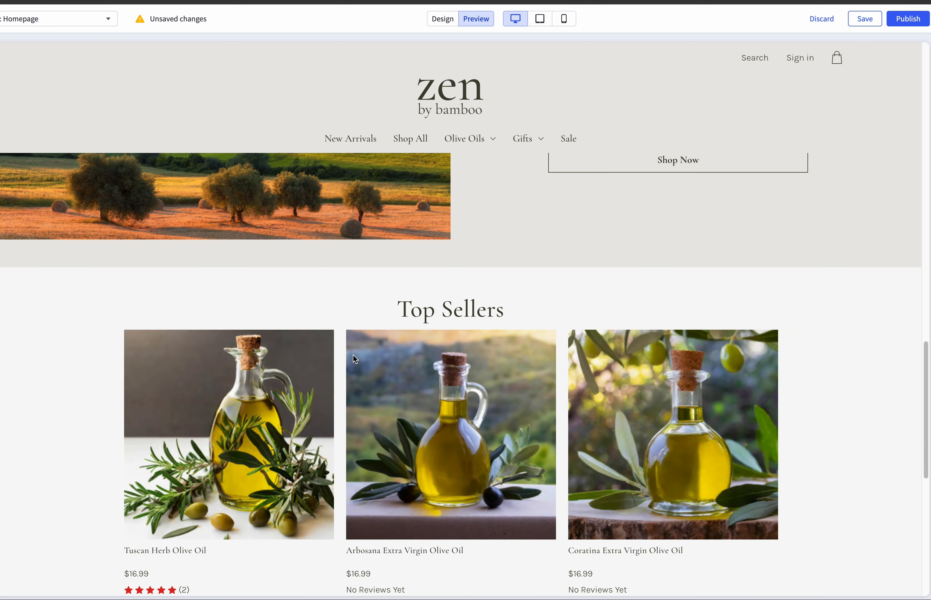
scroll(355, 358, down, 2)
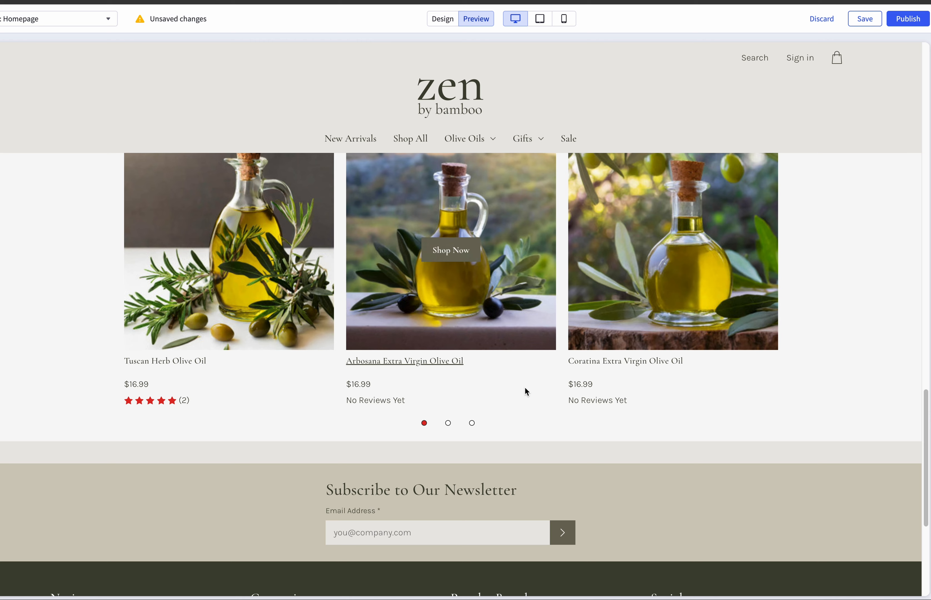
scroll(523, 391, up, 3)
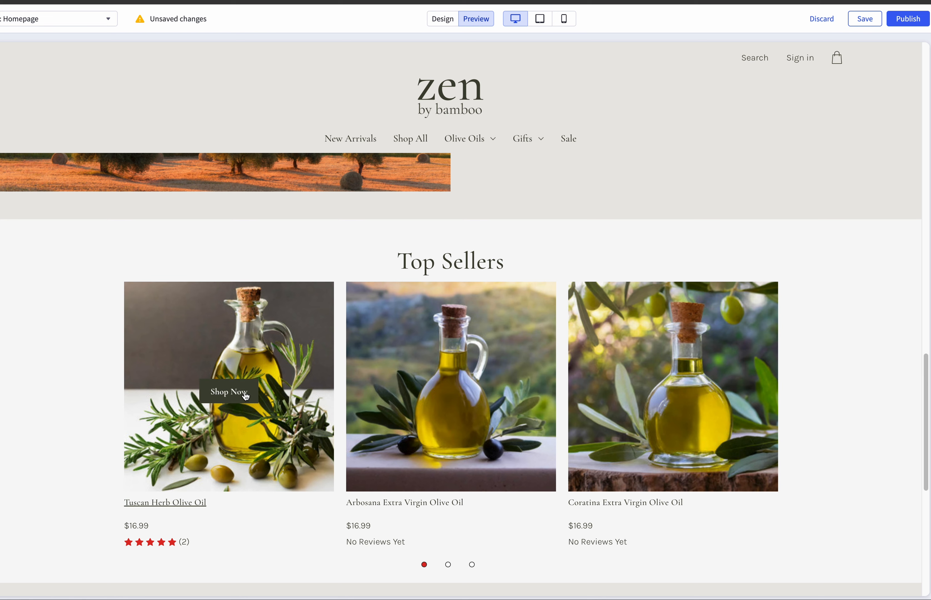
Open the Tuscan Herb Olive Oil product page and check the Primary Elements Color from the options down to the related products.
click(239, 393)
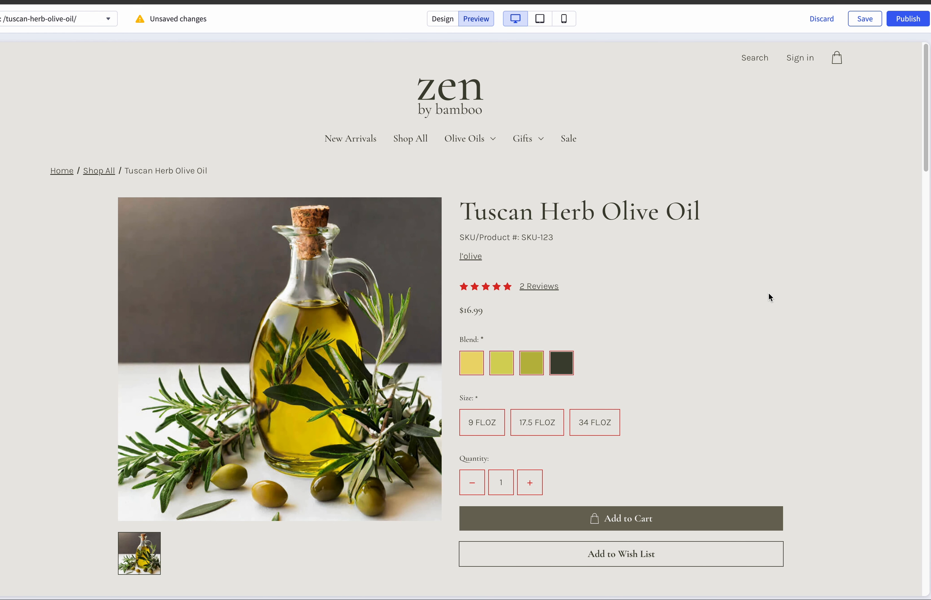
scroll(769, 293, down, 3)
scroll(769, 289, down, 1)
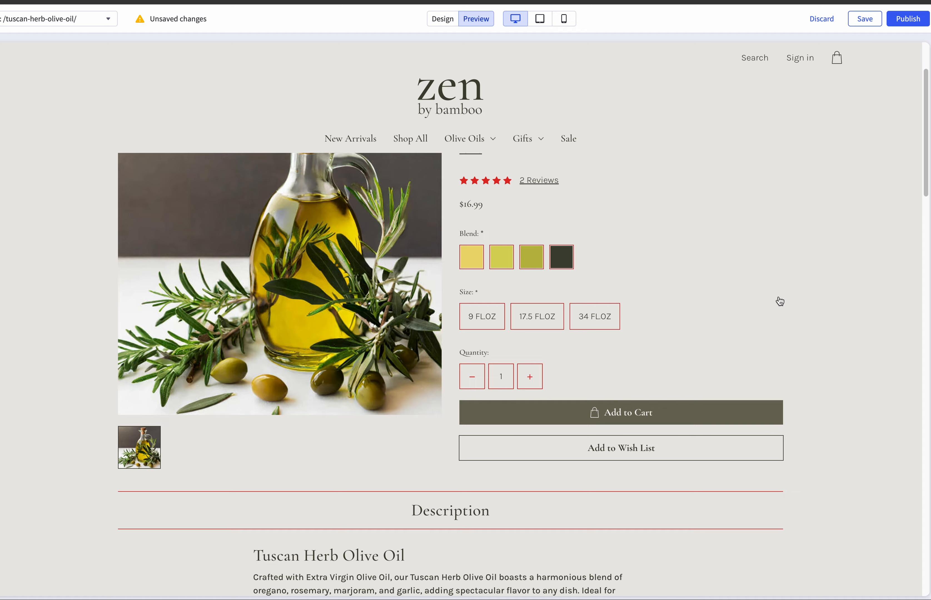
scroll(868, 347, down, 10)
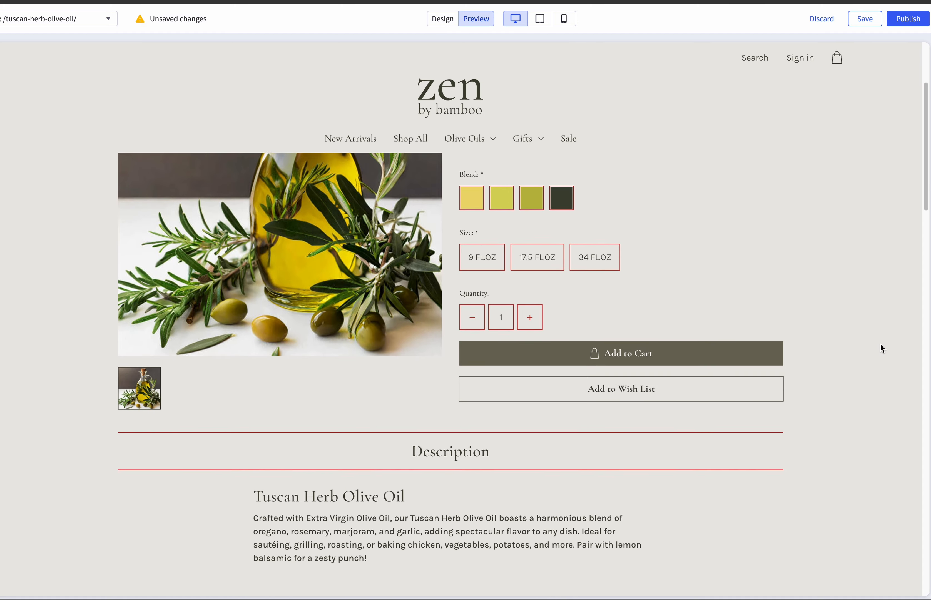
scroll(879, 344, down, 15)
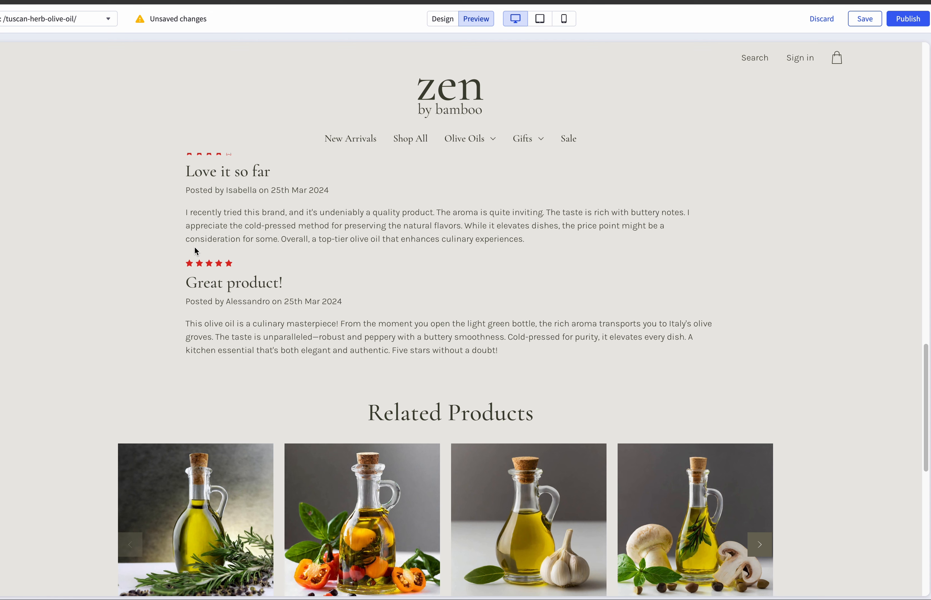
scroll(383, 352, down, 5)
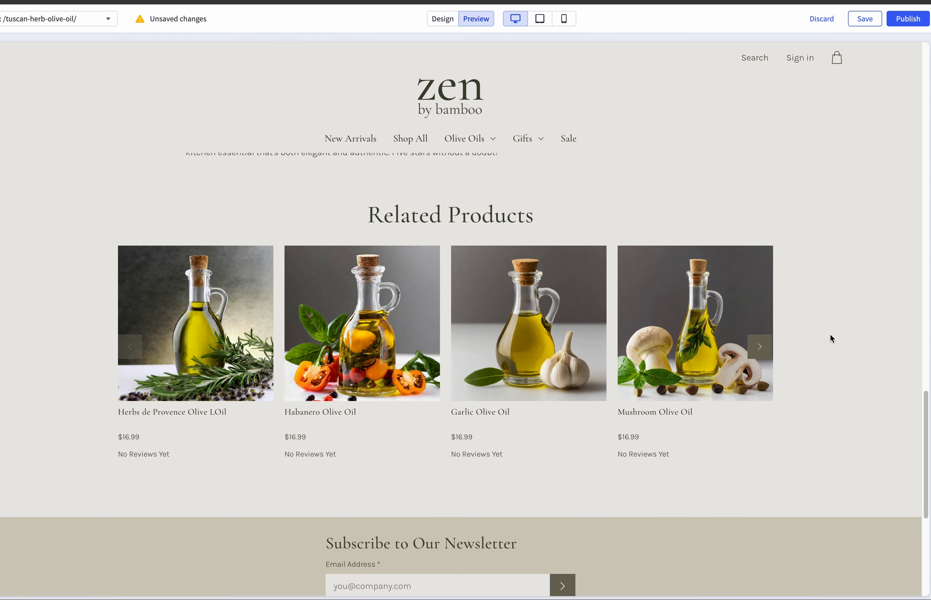
Open the storefront search bar to check the Primary Elements Color, and close it again.
click(756, 58)
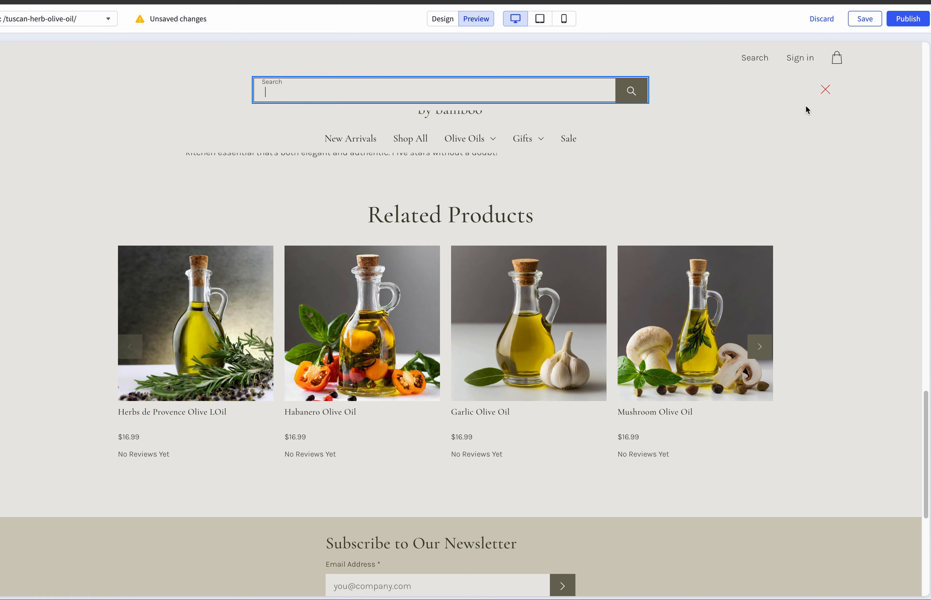
scroll(727, 143, up, 2)
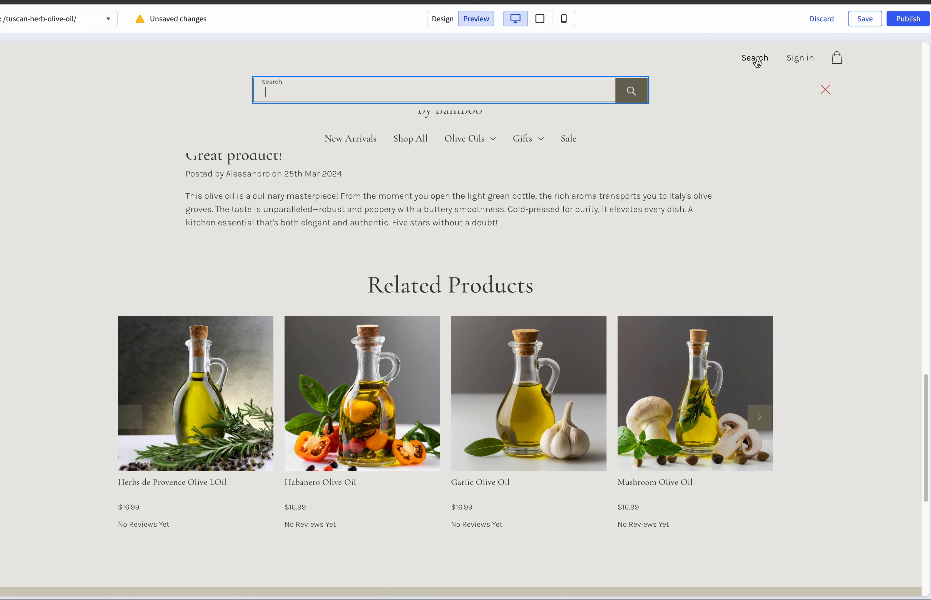
click(755, 59)
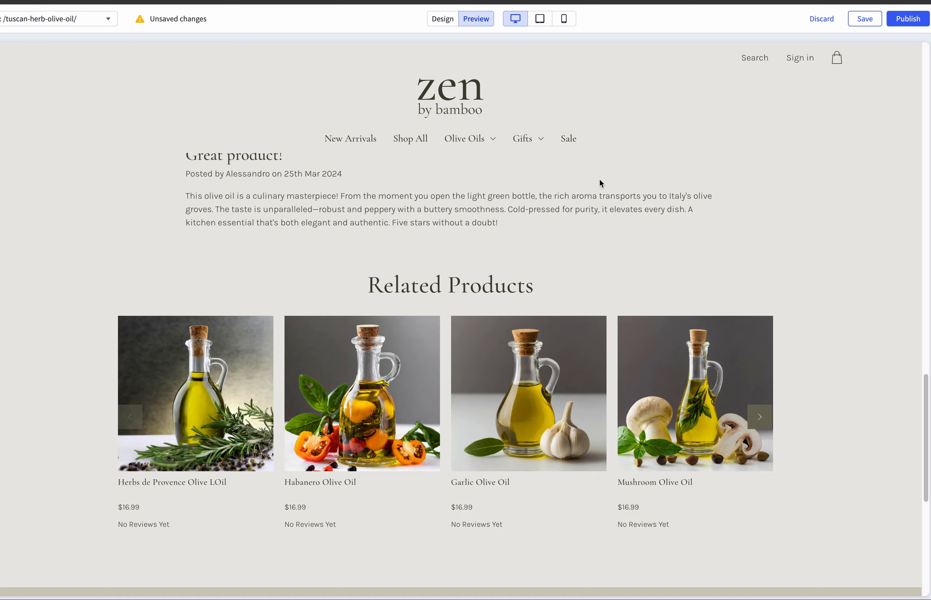
Recheck the Primary Elements Color down the product page, return to the homepage and switch between its two carousel slides.
scroll(671, 166, up, 20)
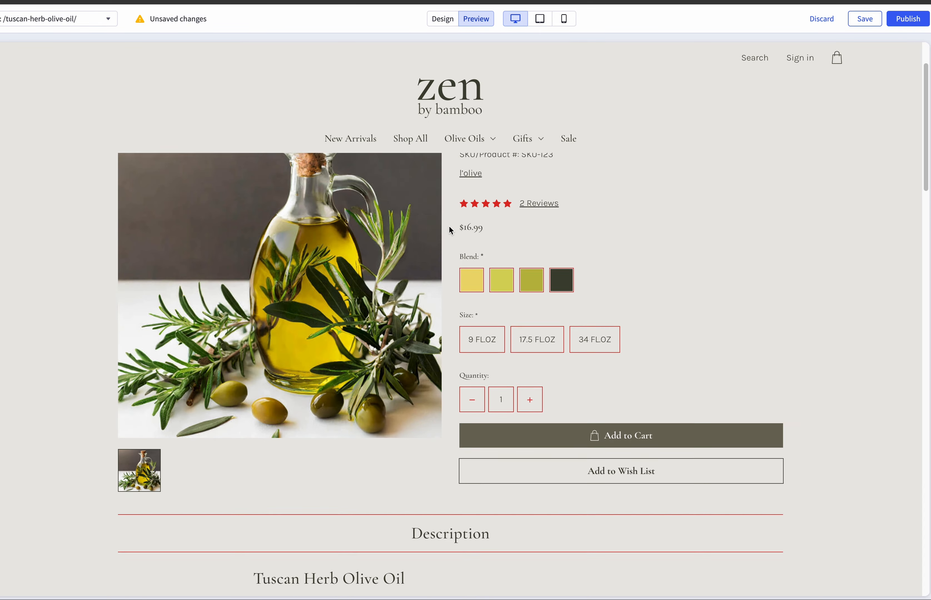
scroll(448, 227, down, 20)
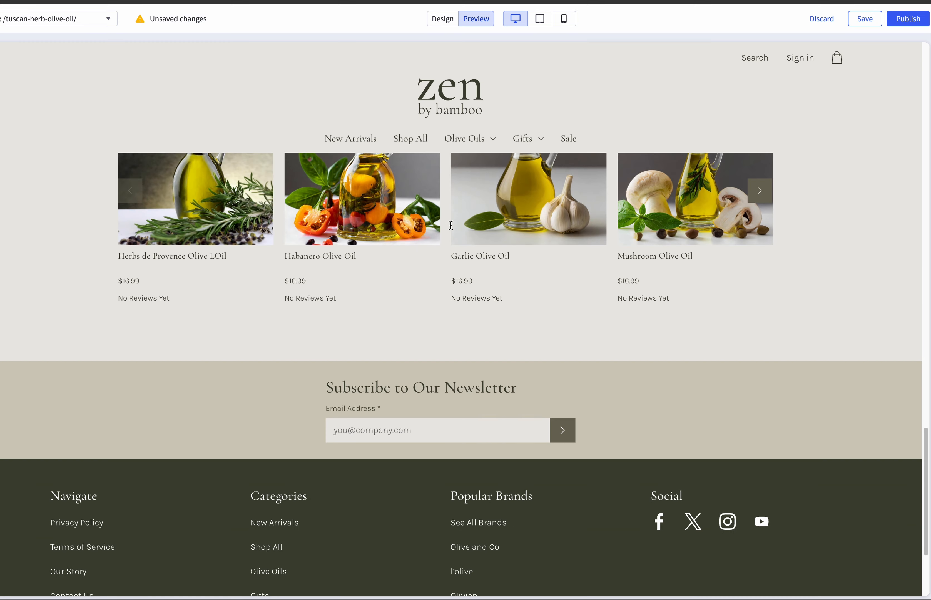
click(473, 93)
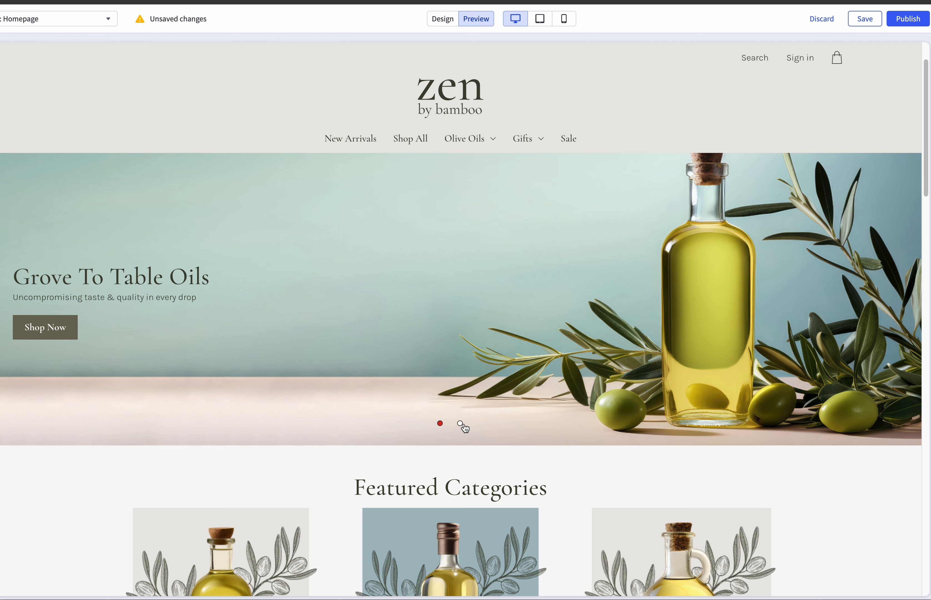
click(460, 423)
click(440, 424)
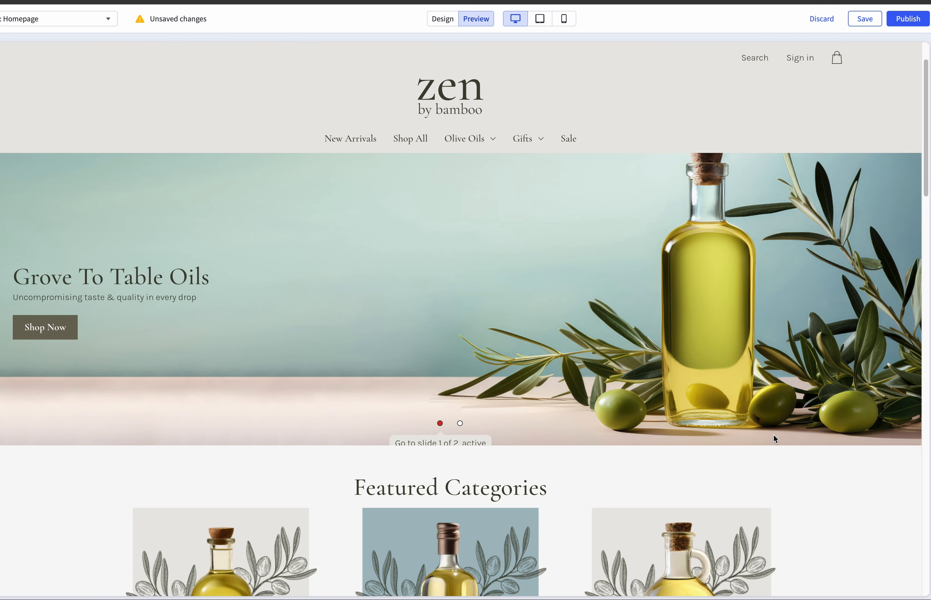
Set the Primary Elements Color global color to the dark green swatch #3F4433.
click(455, 19)
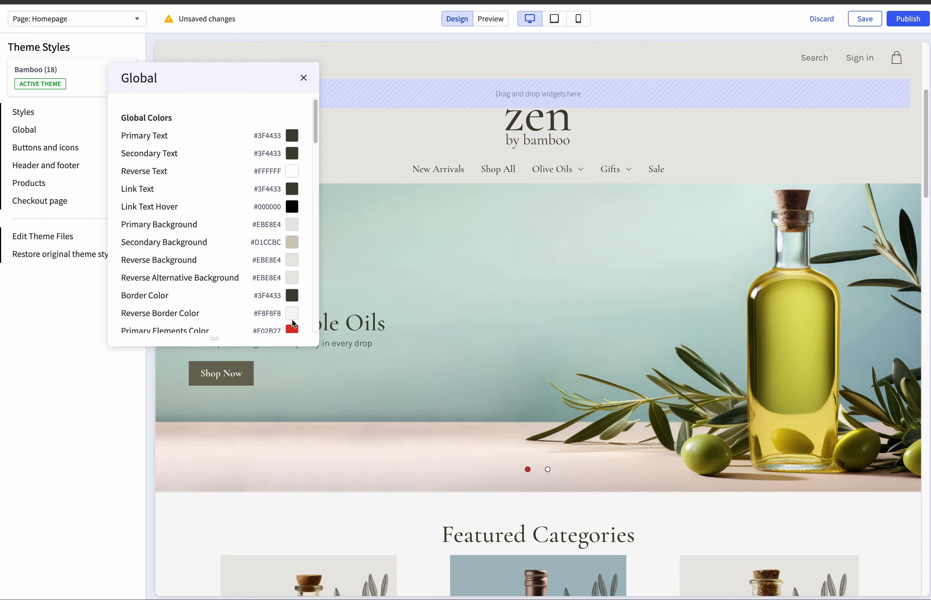
scroll(293, 323, down, 5)
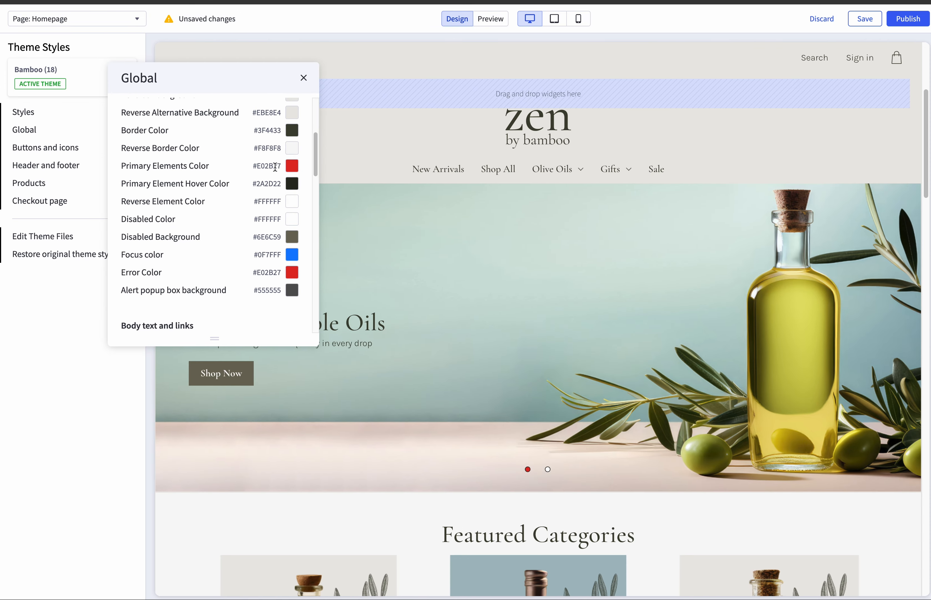
click(292, 166)
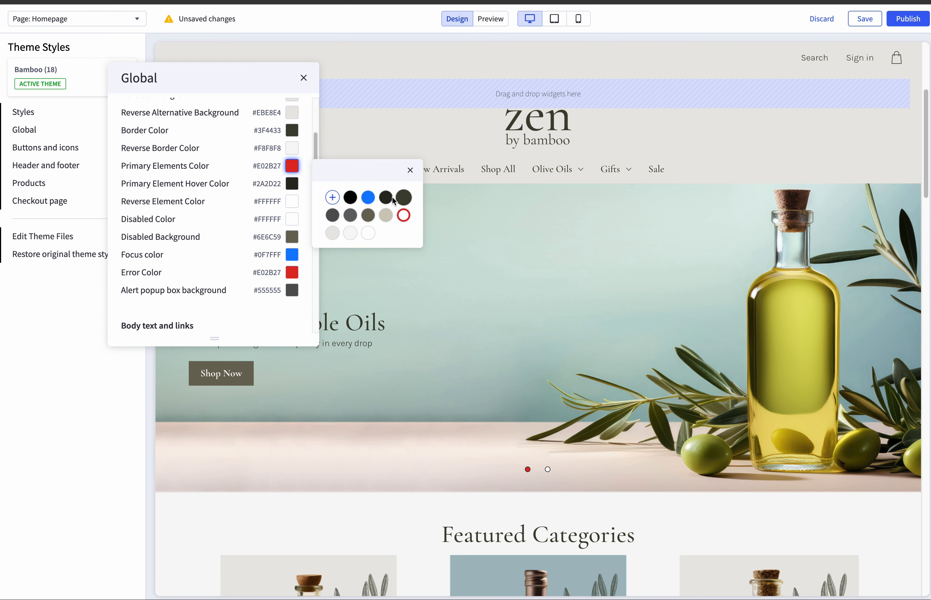
click(403, 197)
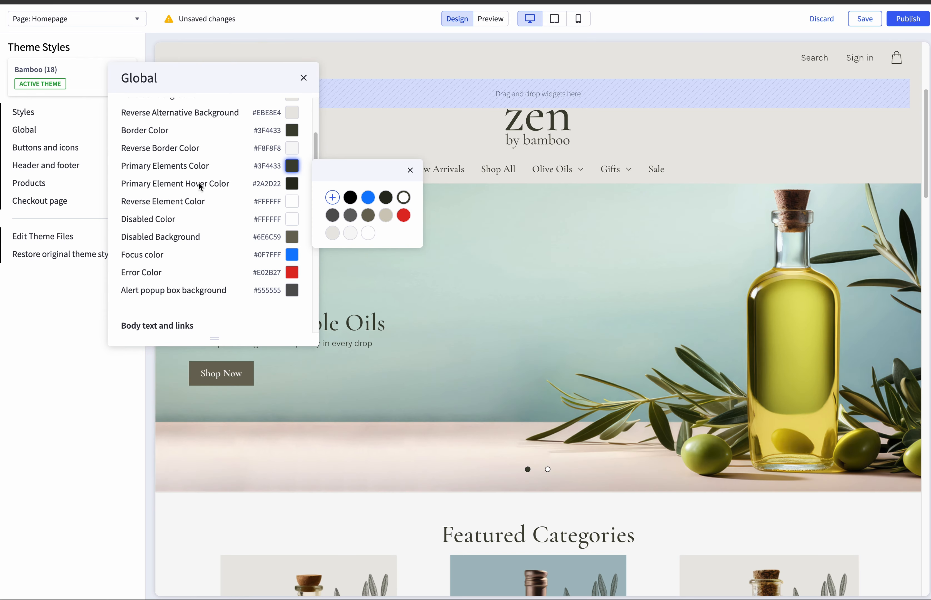
click(118, 194)
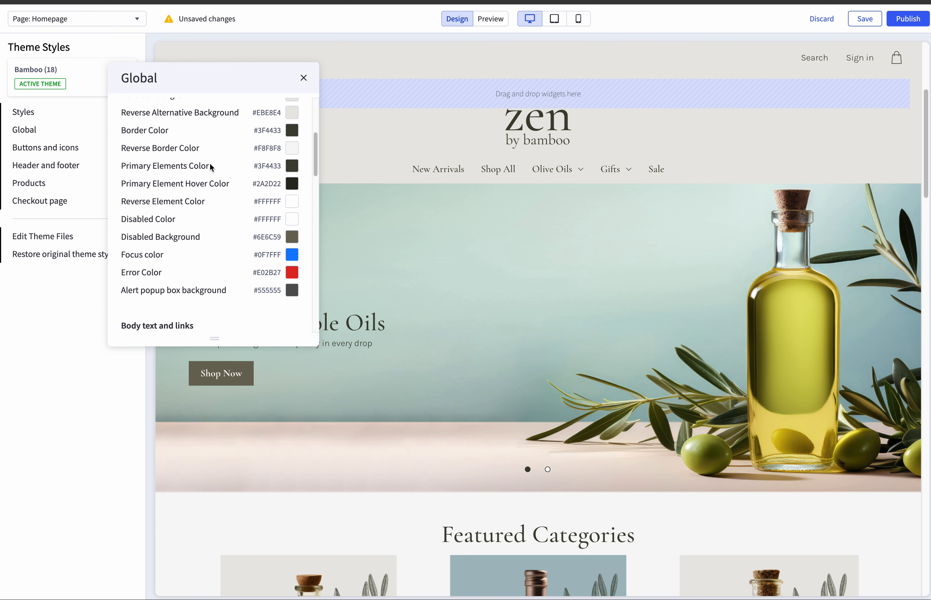
Set the Disabled Background global color to the red swatch #E02B27 and close the Global settings.
scroll(254, 225, up, 1)
scroll(253, 228, up, 3)
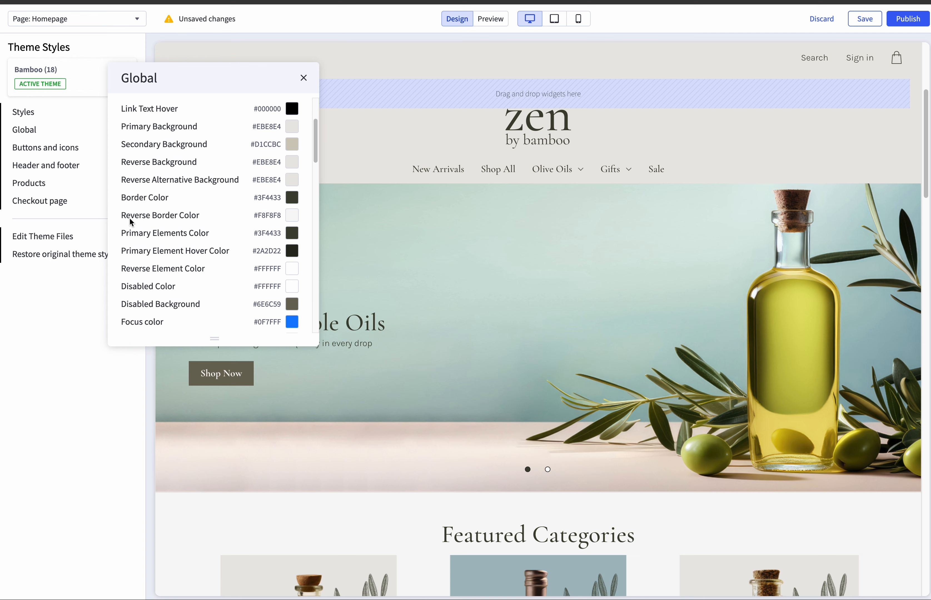
scroll(146, 222, down, 1)
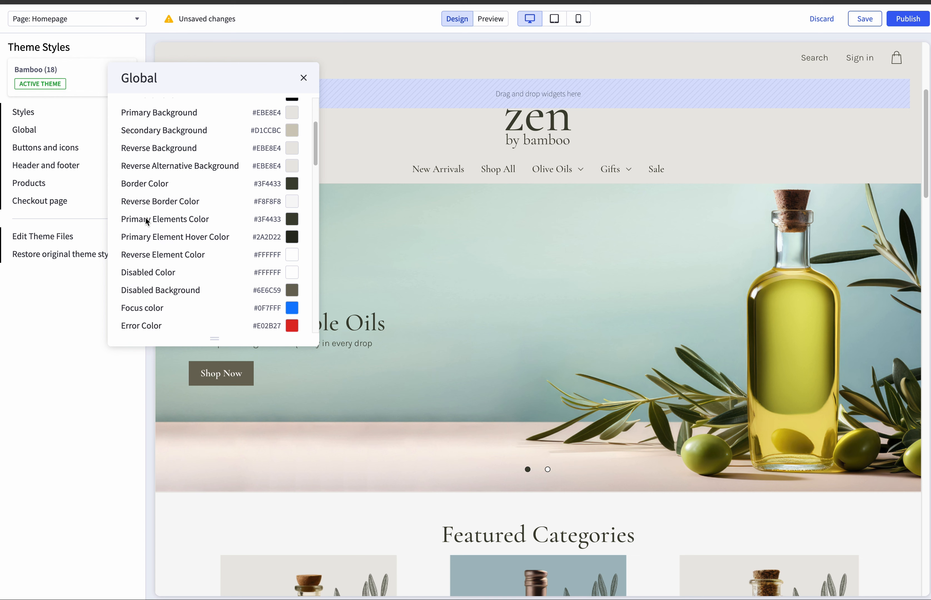
scroll(145, 222, down, 2)
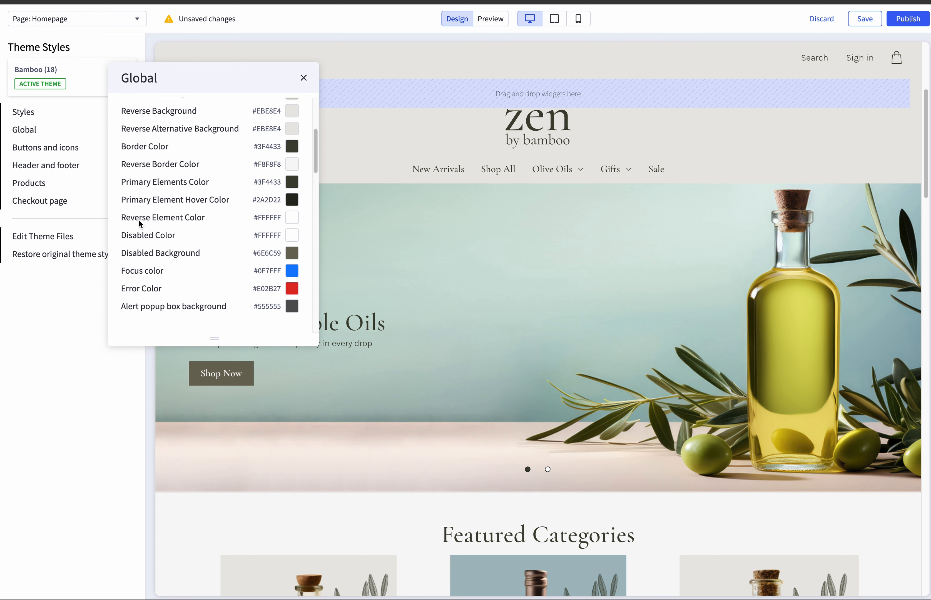
scroll(295, 219, down, 1)
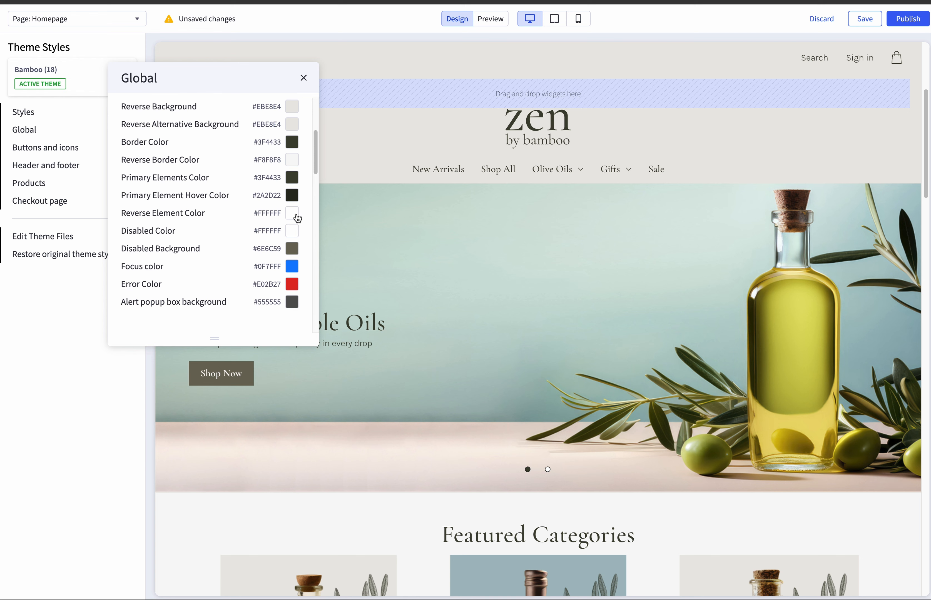
scroll(291, 216, down, 1)
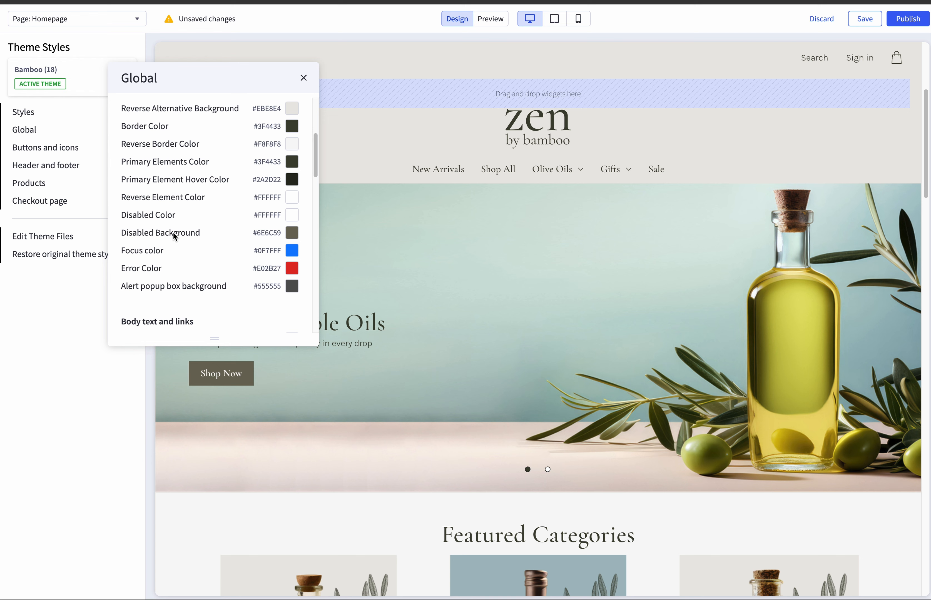
click(292, 215)
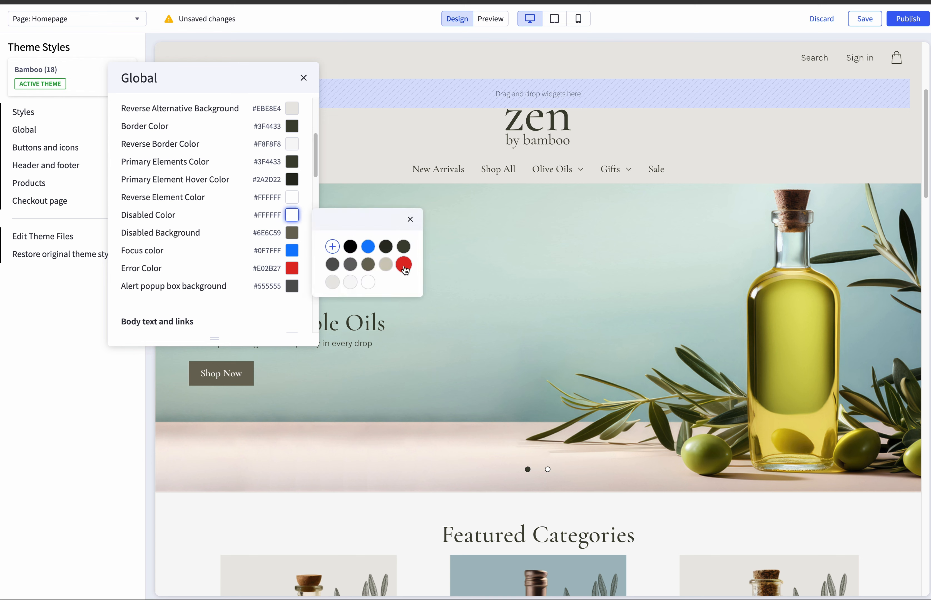
click(289, 236)
click(289, 237)
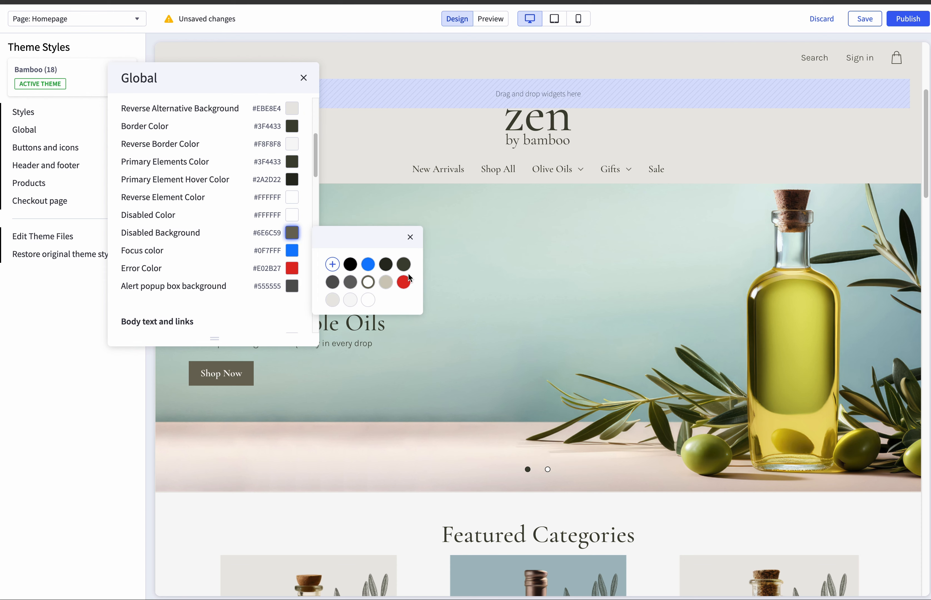
click(404, 283)
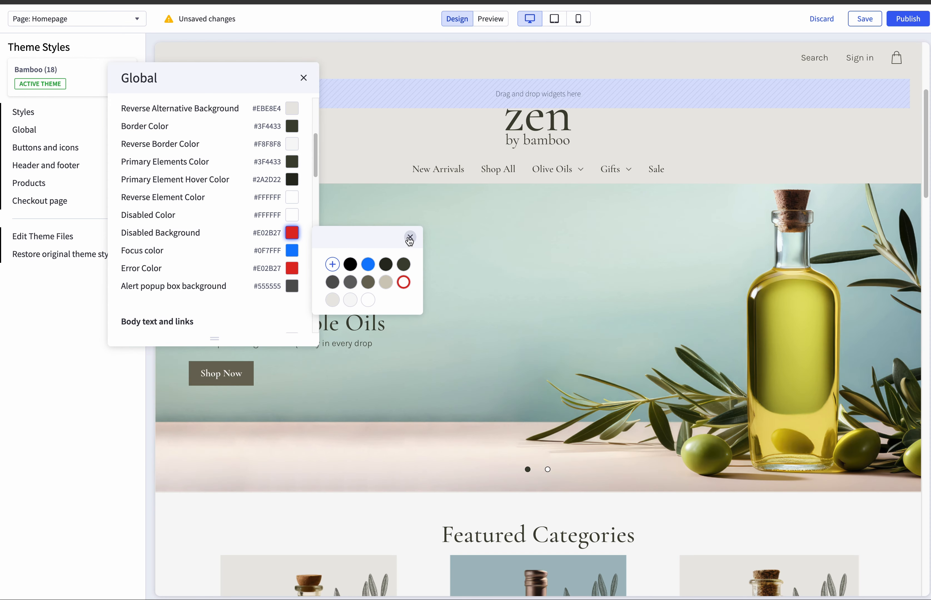
click(409, 237)
click(303, 78)
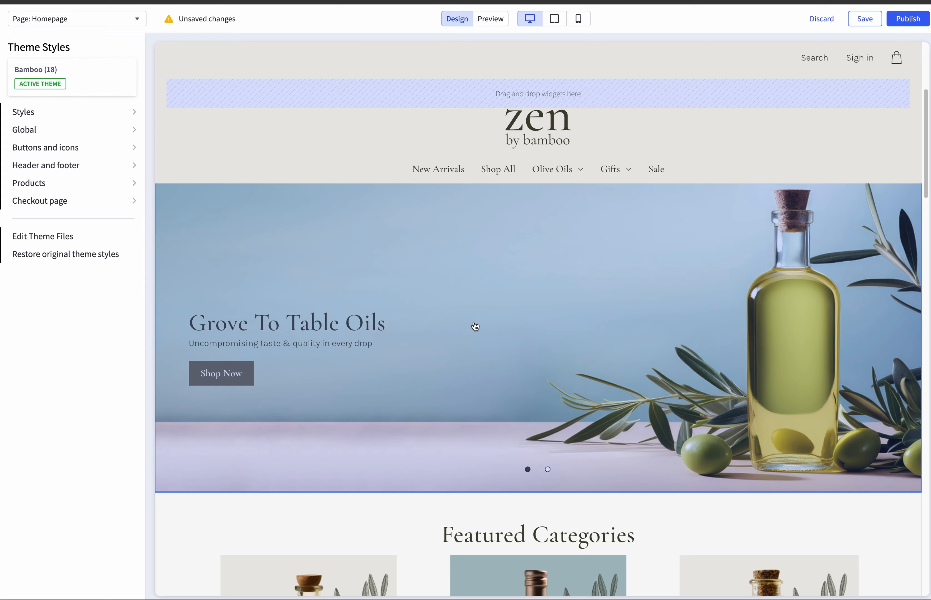
Preview the storefront, open the Tuscan Herb Olive Oil product page from Top Sellers and examine its options and cart button.
scroll(474, 327, down, 20)
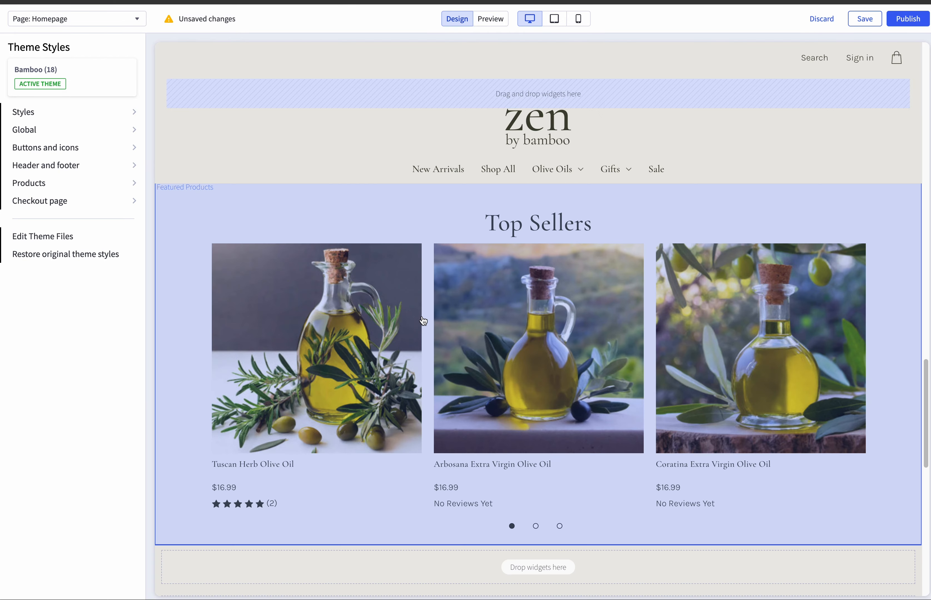
scroll(424, 320, down, 5)
scroll(424, 320, up, 7)
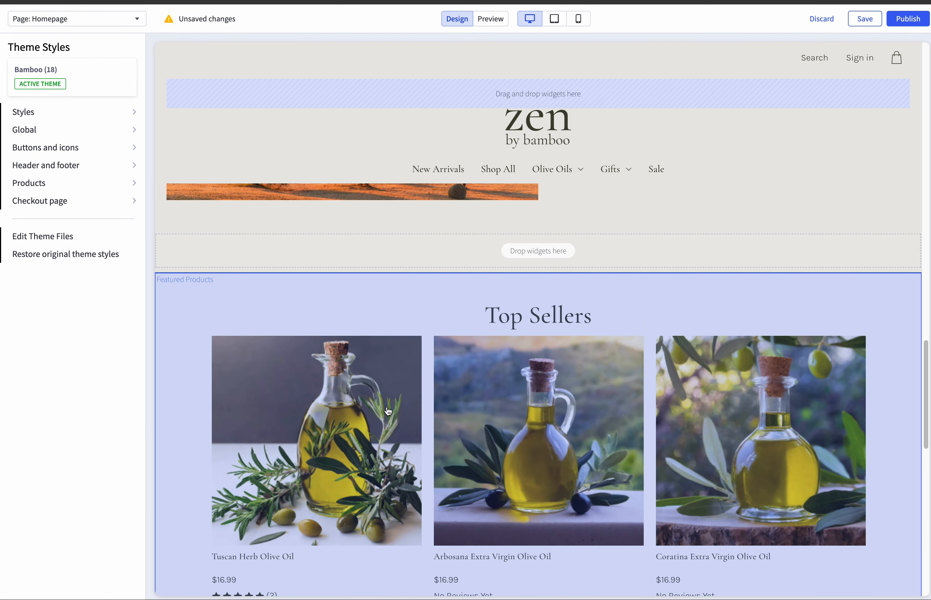
click(325, 460)
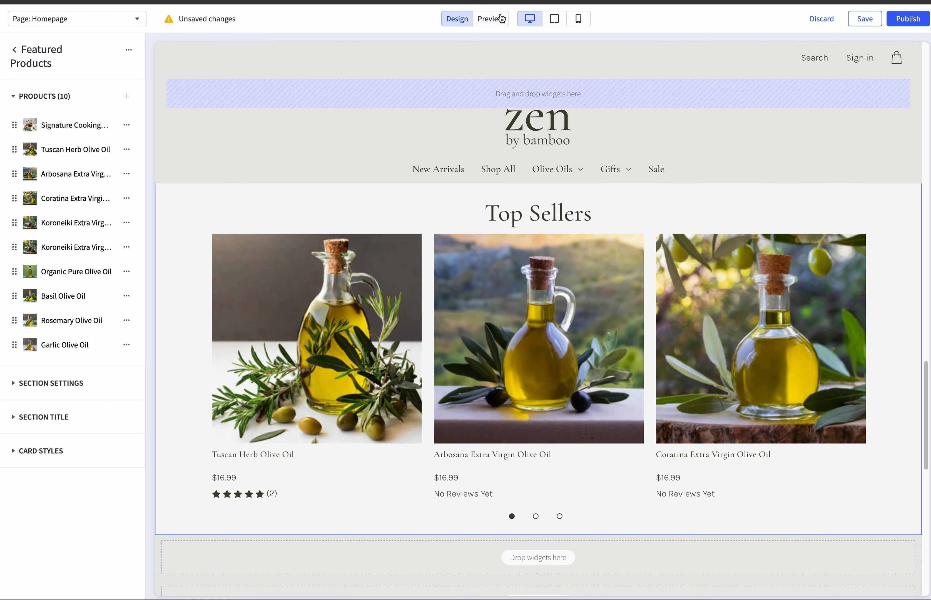
click(498, 15)
click(255, 352)
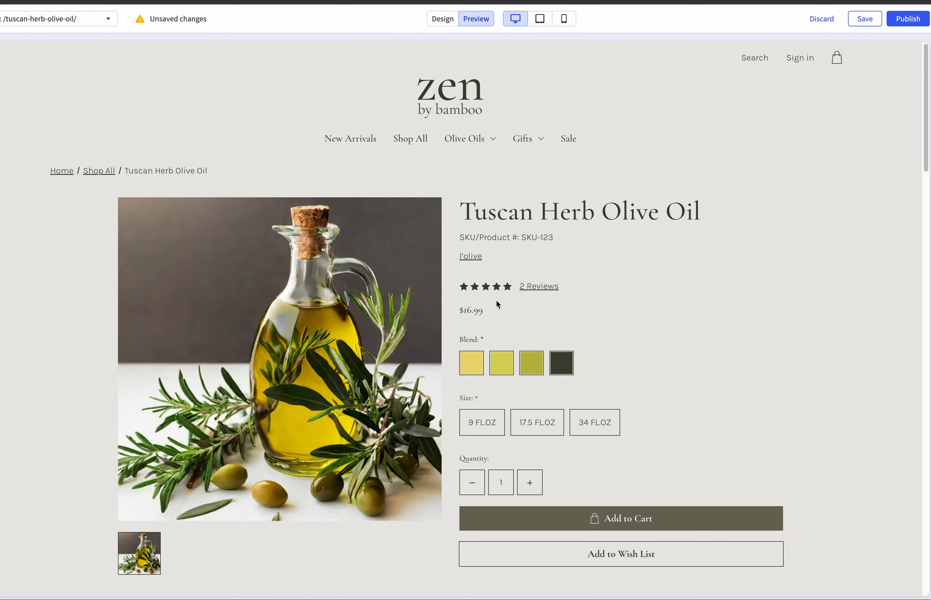
scroll(763, 260, down, 2)
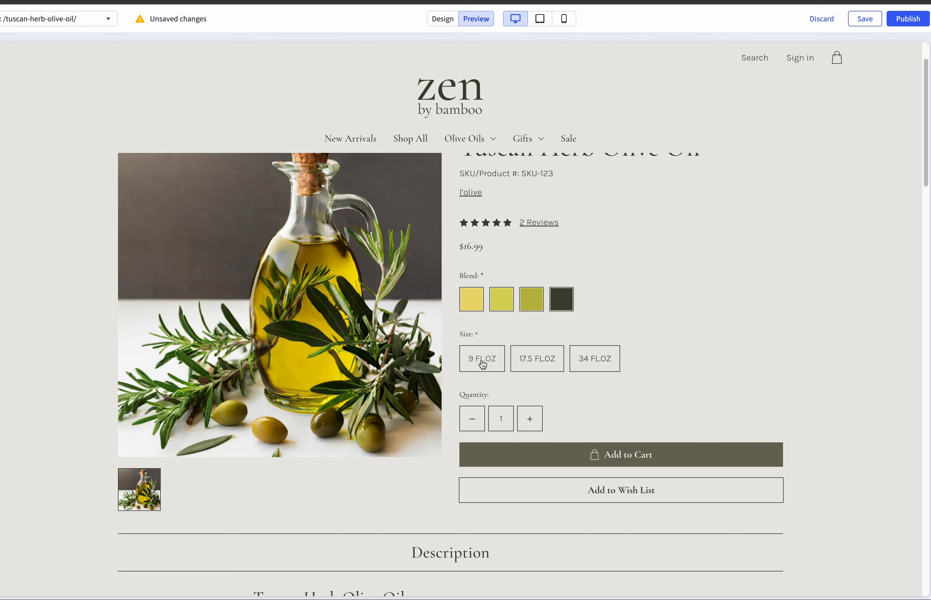
scroll(753, 285, down, 2)
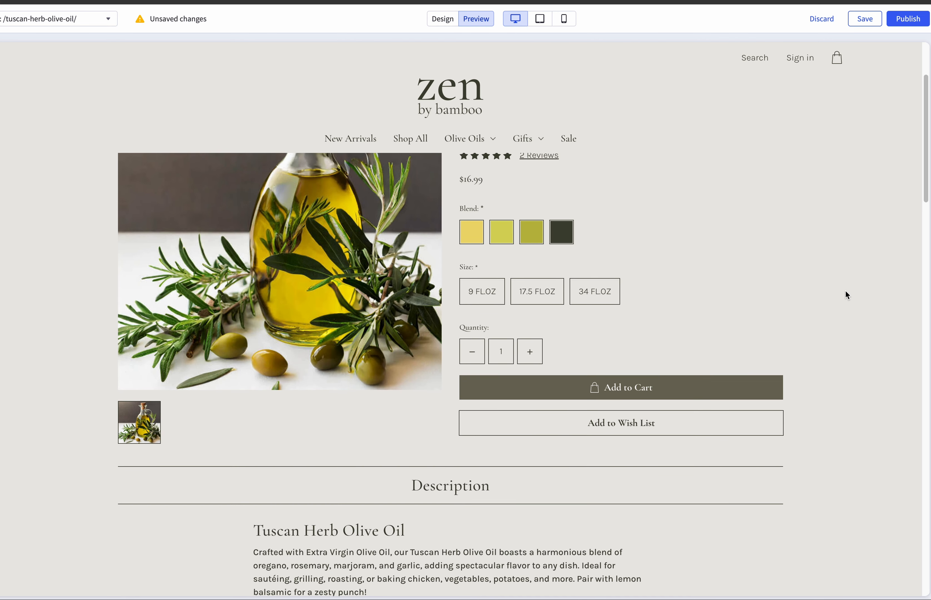
scroll(850, 293, down, 1)
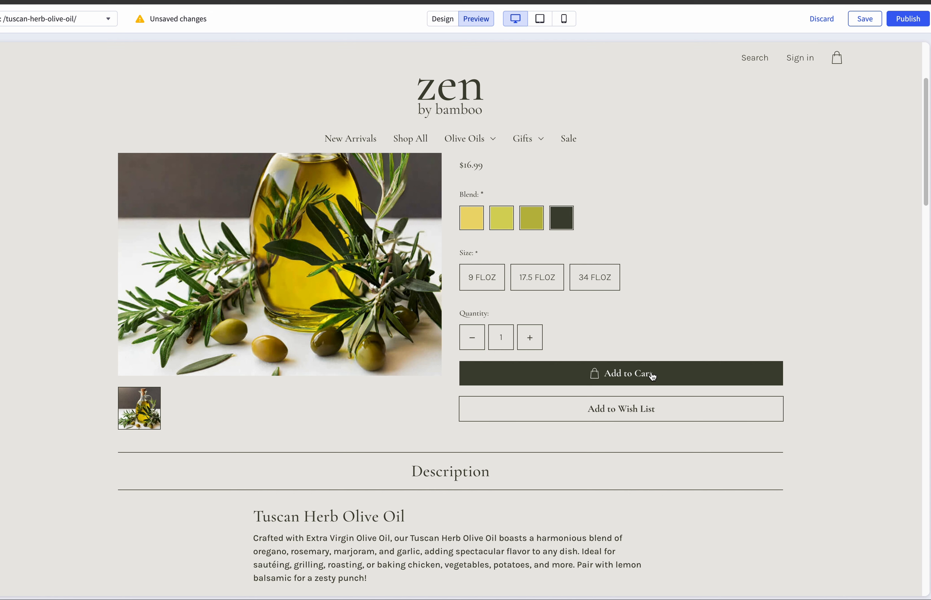
Add the olive oil to the cart with the Light blend and 9 FL.OZ size to check the Disabled Background, and dismiss the confirmation.
click(614, 378)
click(464, 218)
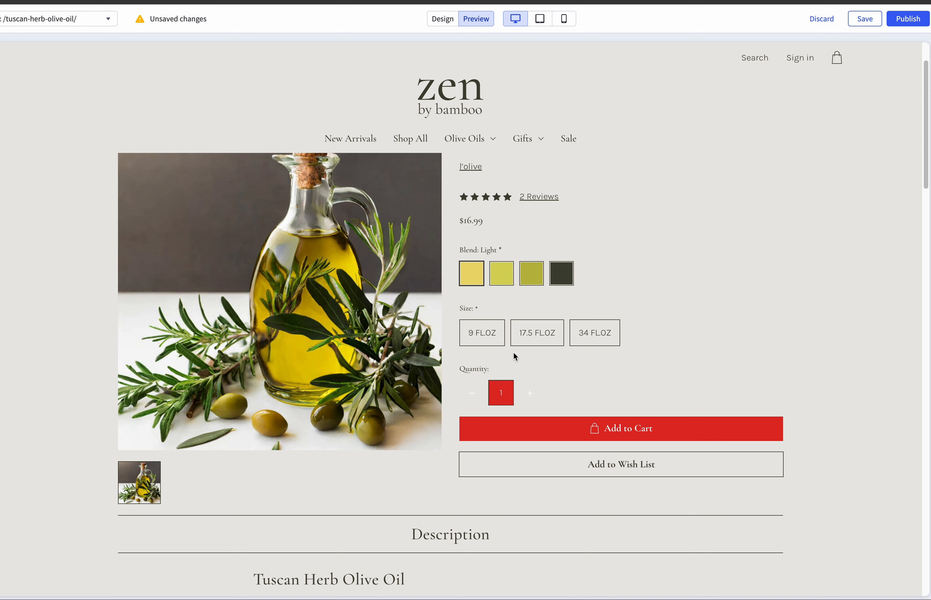
click(482, 342)
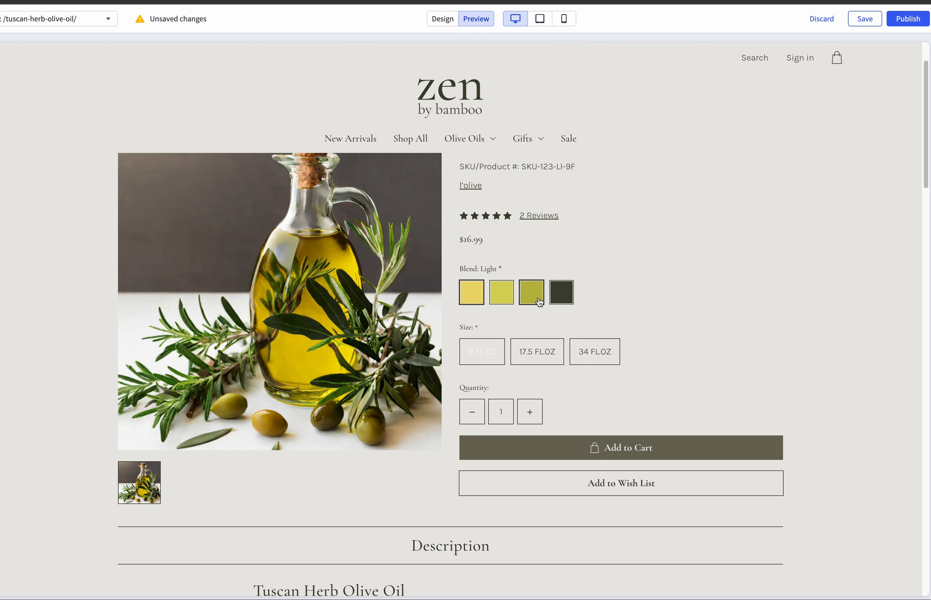
click(629, 451)
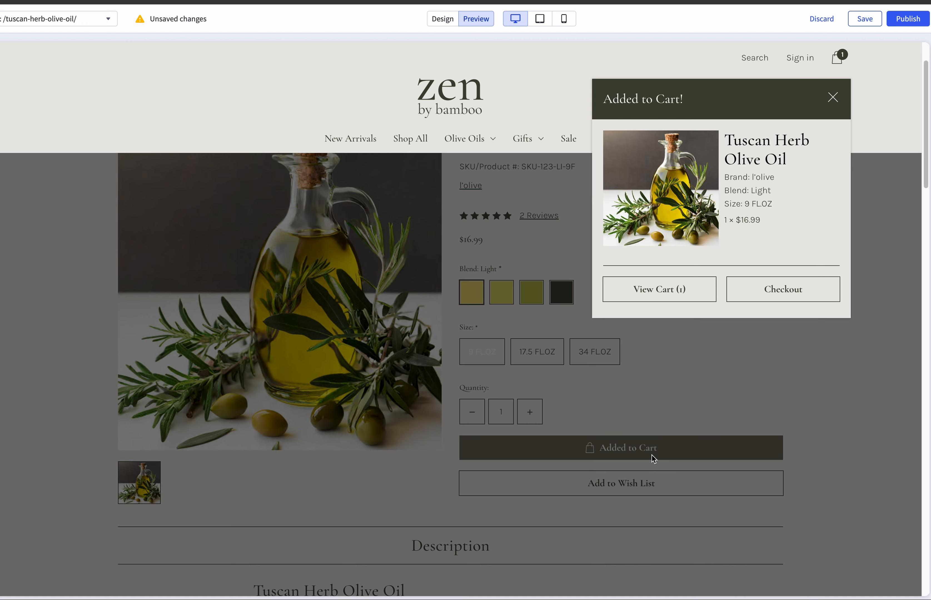
click(834, 99)
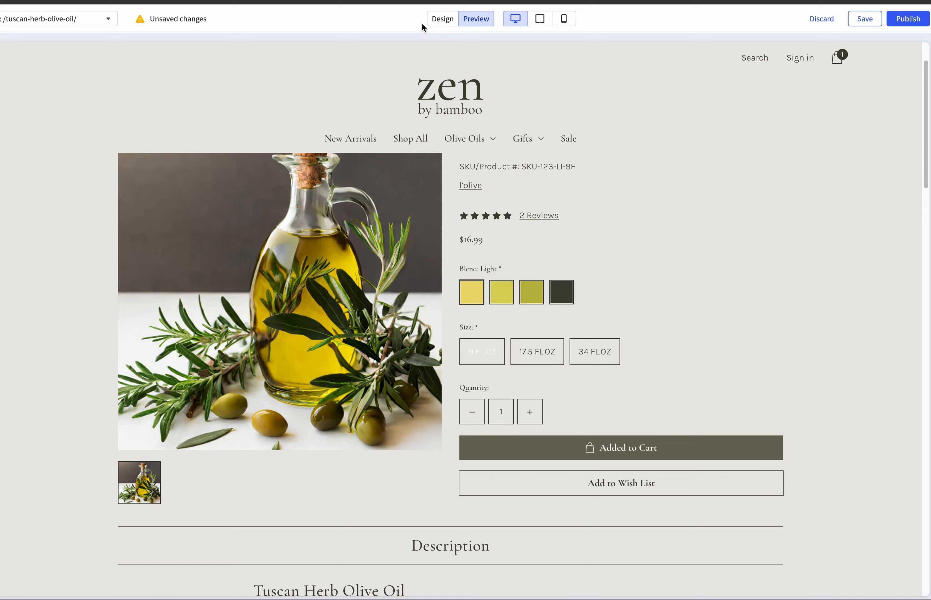
Return to the theme's global colors in design mode and set Disabled Background to the olive swatch #6E6C59.
click(432, 21)
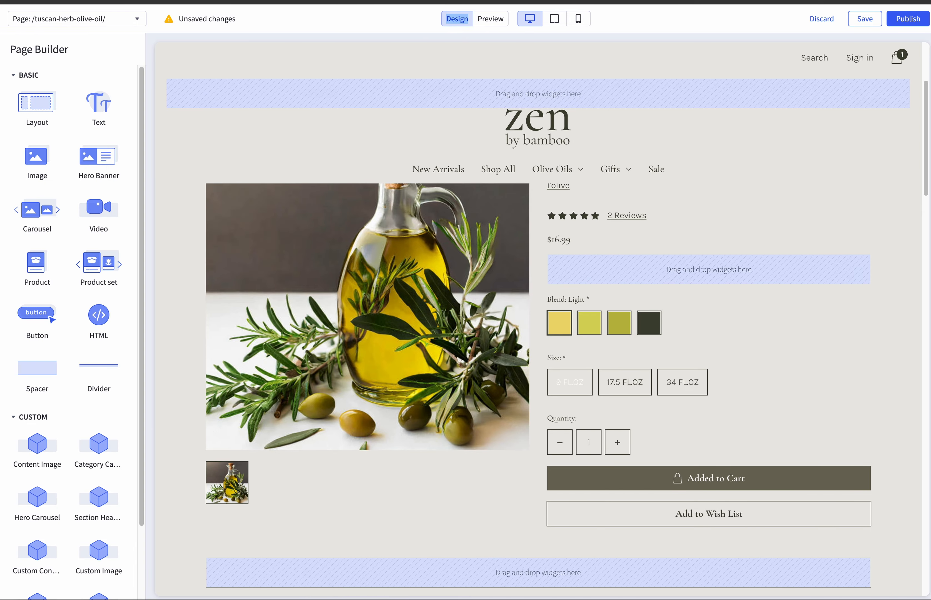
click(1, 81)
click(0, 111)
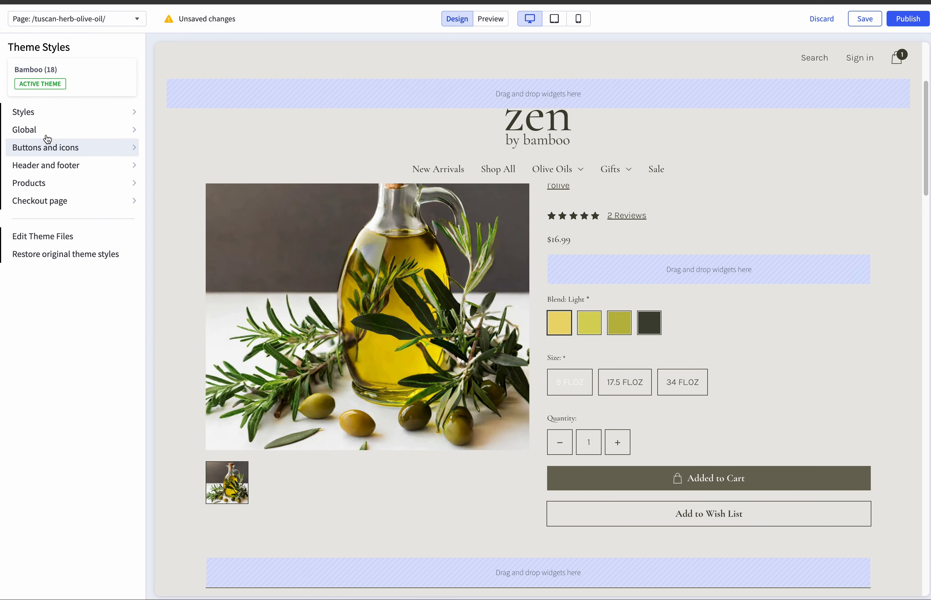
click(37, 132)
scroll(274, 276, down, 5)
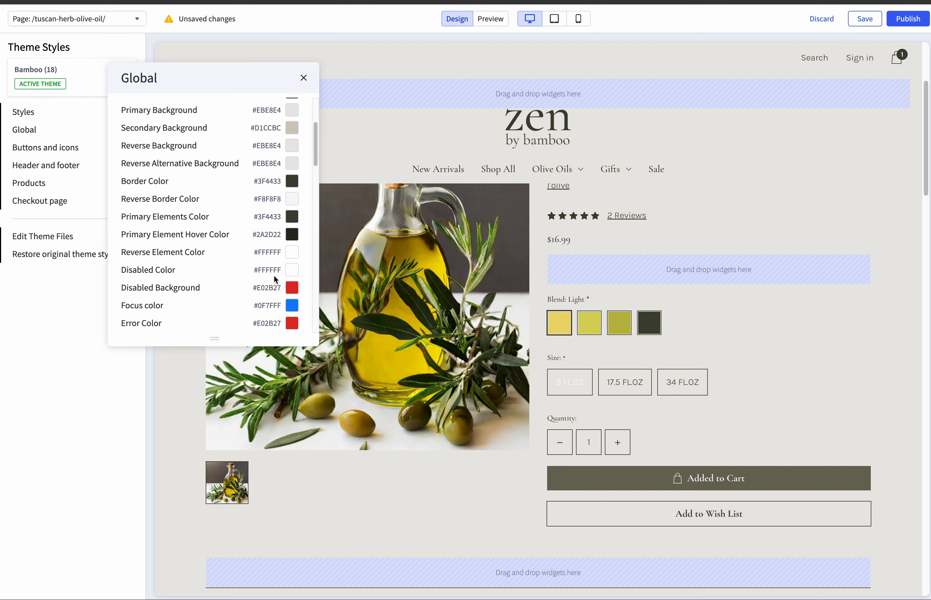
click(293, 285)
click(368, 334)
scroll(238, 237, down, 2)
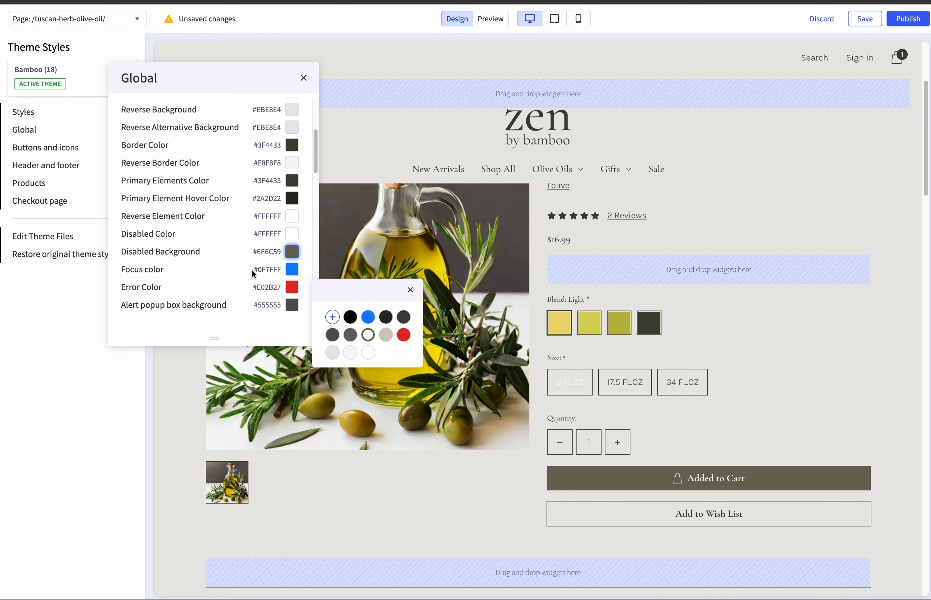
click(237, 283)
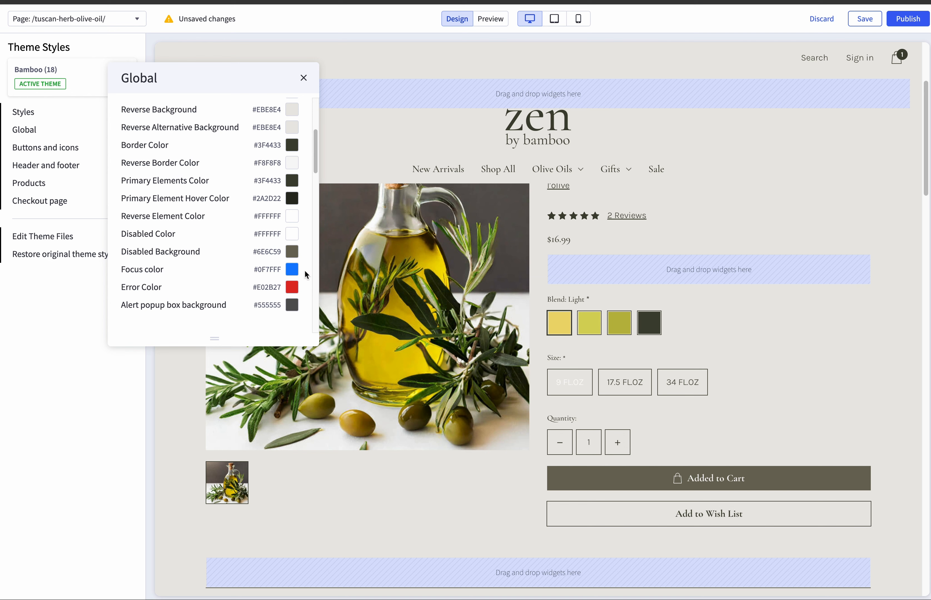
scroll(304, 270, down, 1)
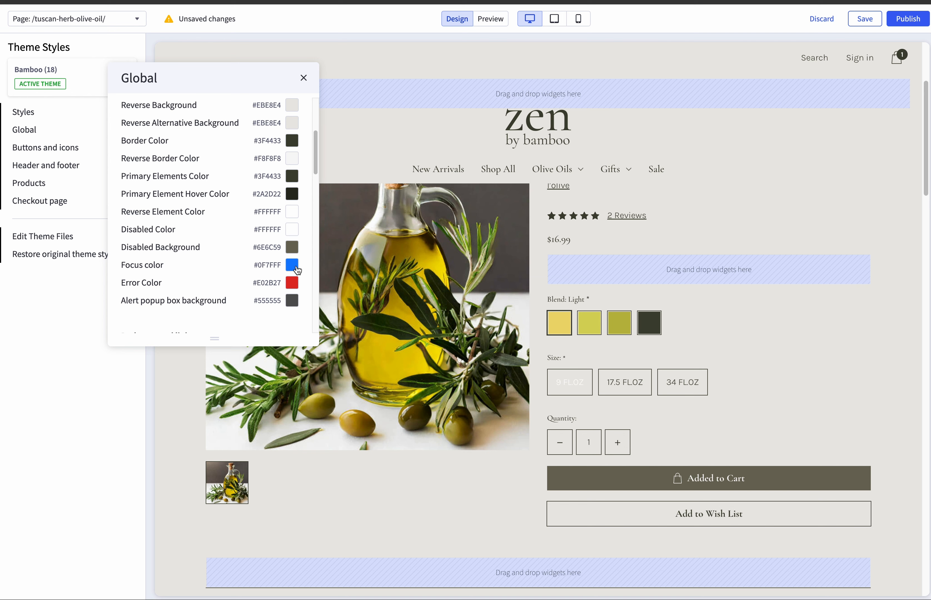
Review the Focus color, Error Color and Alert popup box background entries in the global colors.
scroll(137, 264, down, 1)
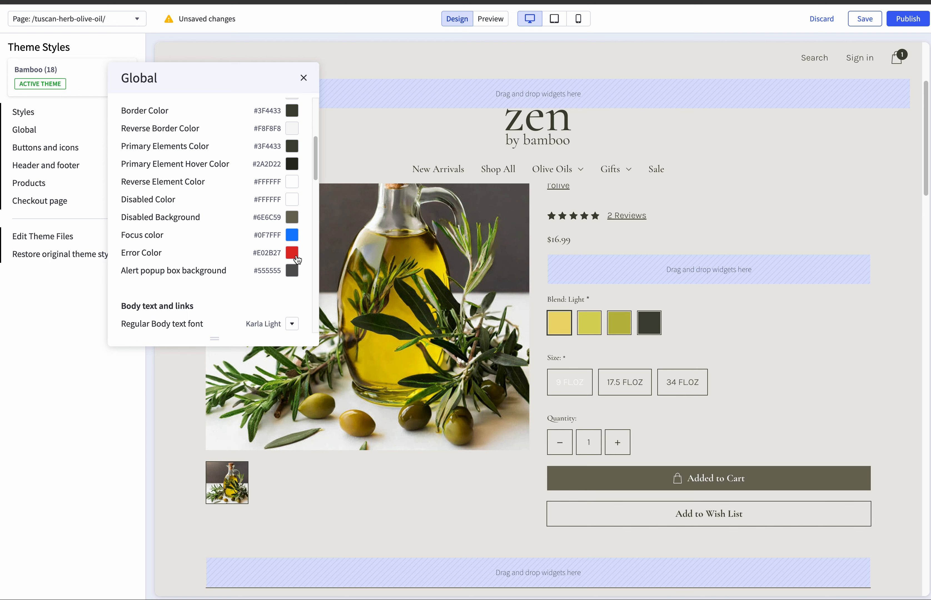
scroll(297, 259, down, 1)
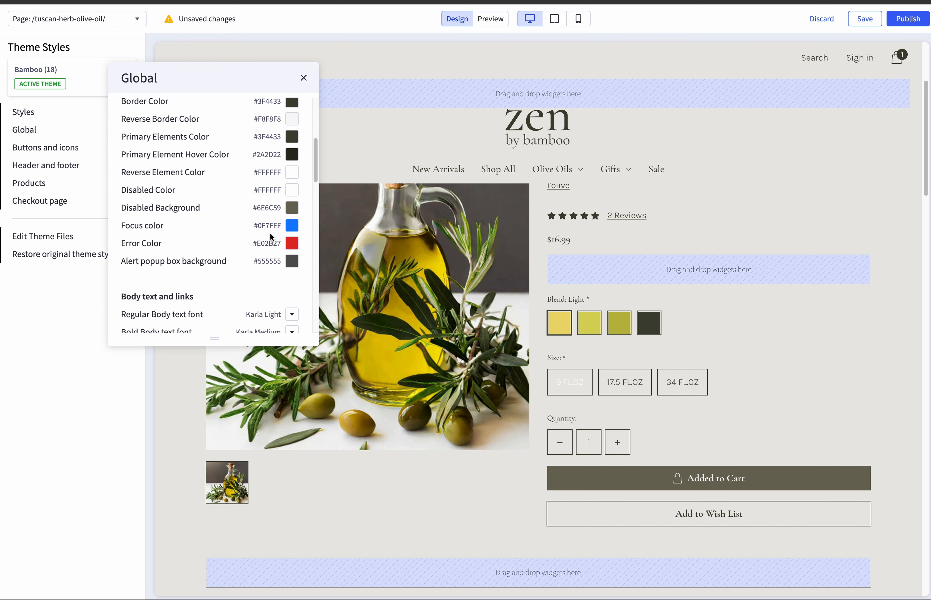
scroll(274, 235, down, 1)
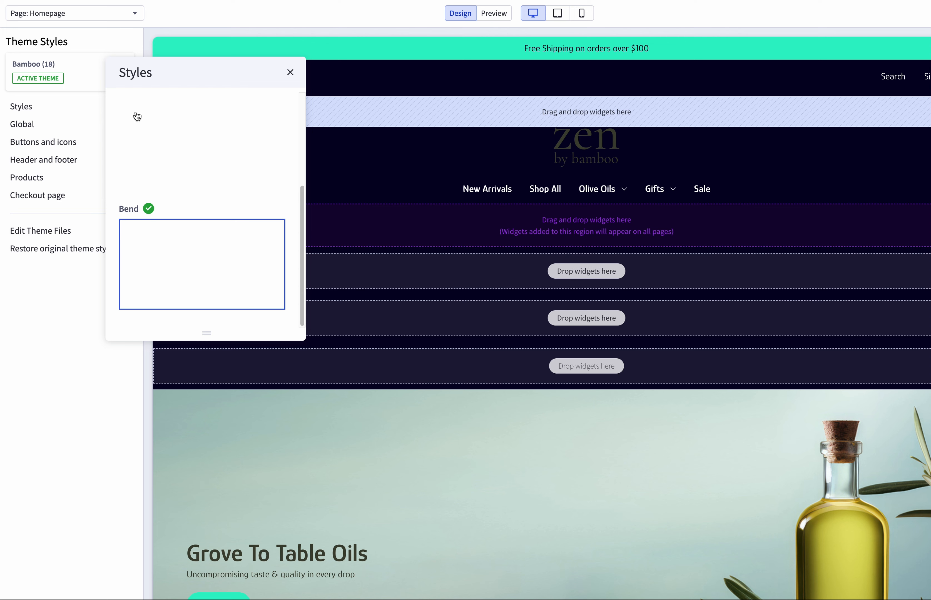
Look through the theme's Styles on the dark homepage down to the Bend style, and close the Styles settings.
click(65, 108)
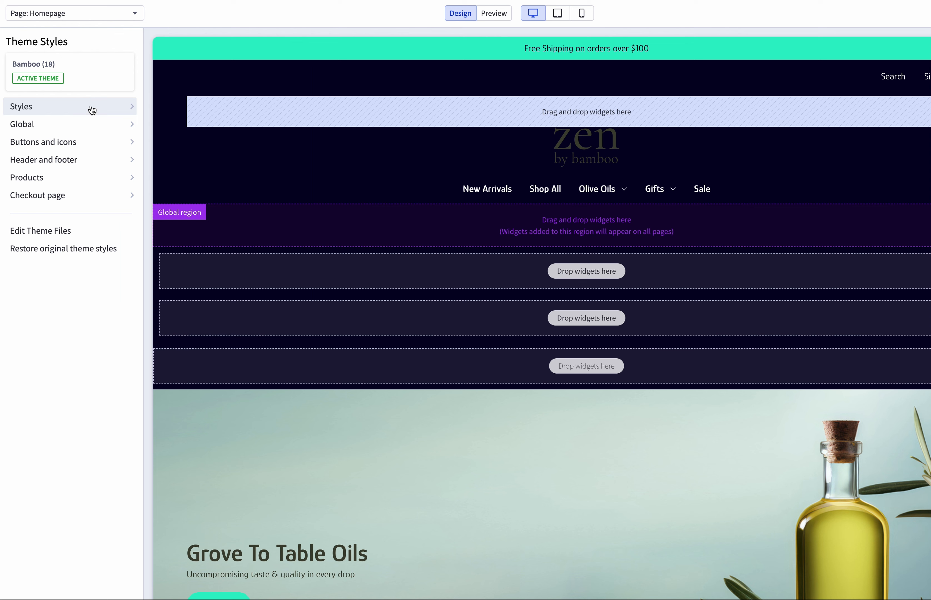
click(91, 109)
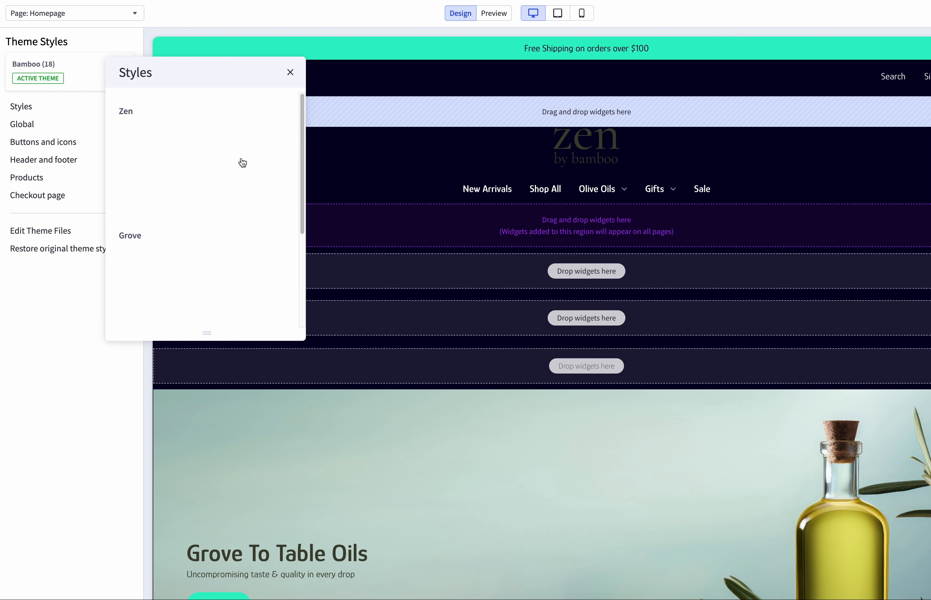
scroll(235, 155, down, 4)
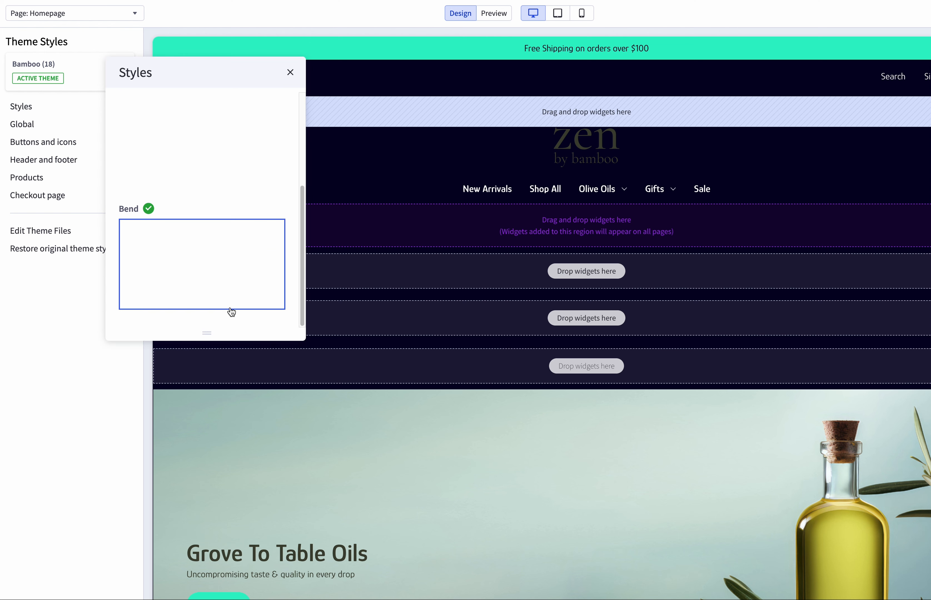
click(290, 73)
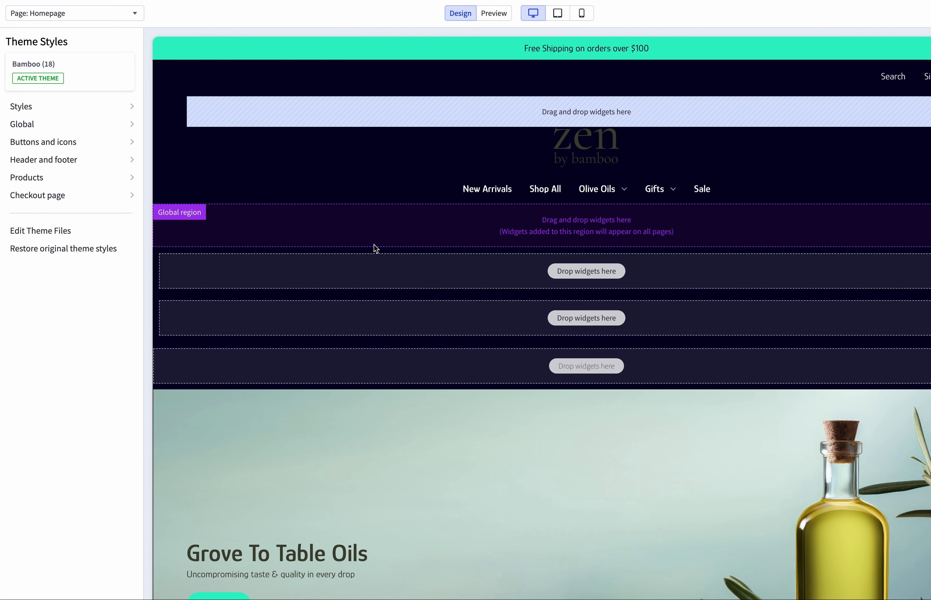
Find the Featured Categories section on the homepage, examine the Buttons and icons settings down to the glow, border radius and icon options, and close them.
scroll(312, 235, down, 2)
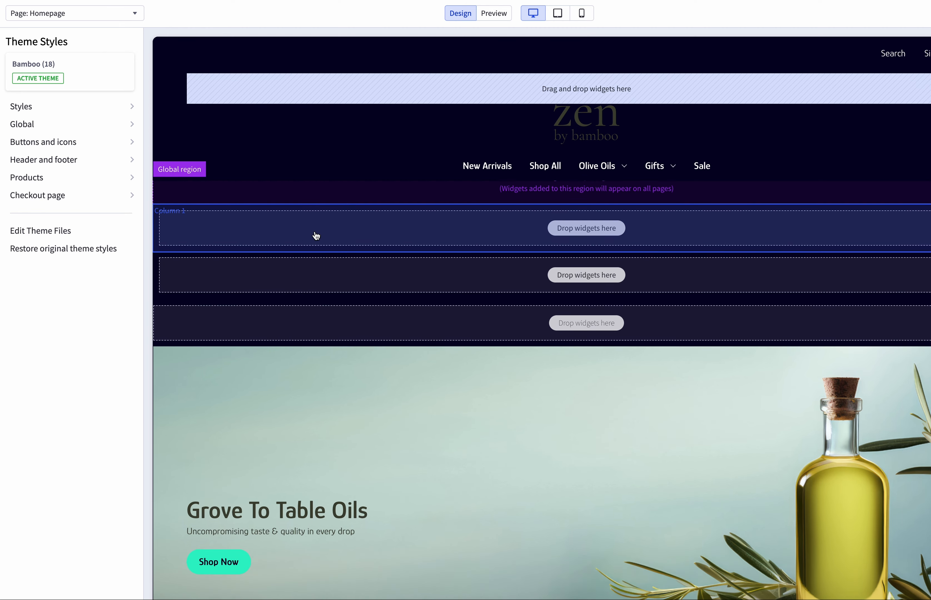
scroll(329, 227, down, 1)
scroll(465, 224, down, 10)
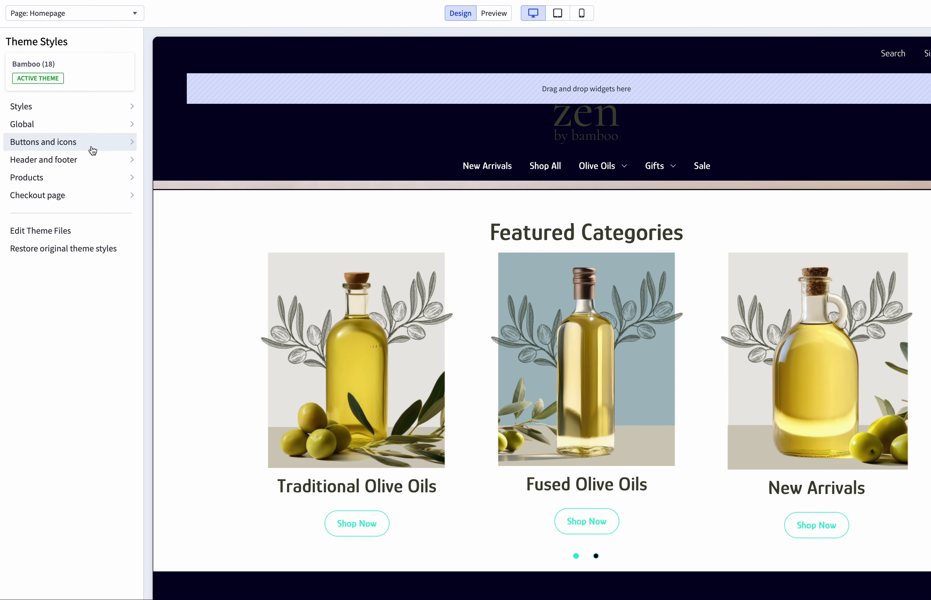
click(85, 151)
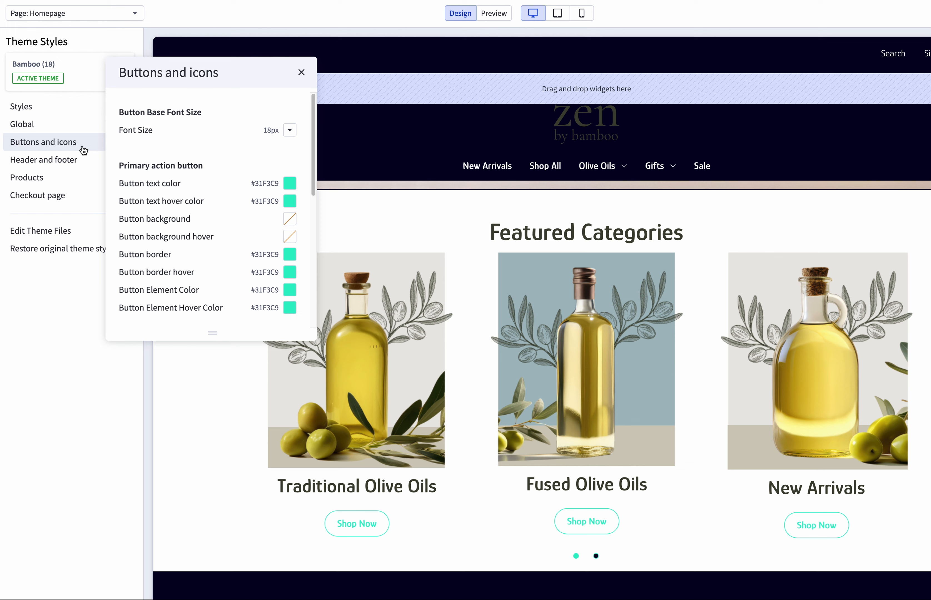
scroll(216, 155, down, 10)
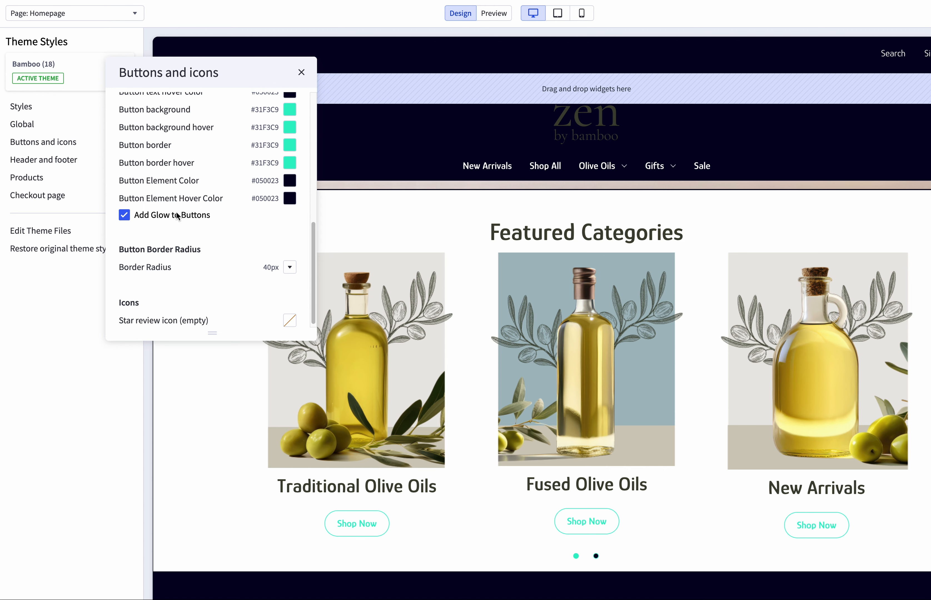
click(301, 73)
Preview the Shop Now buttons under Featured Categories and return to design mode.
scroll(475, 315, down, 3)
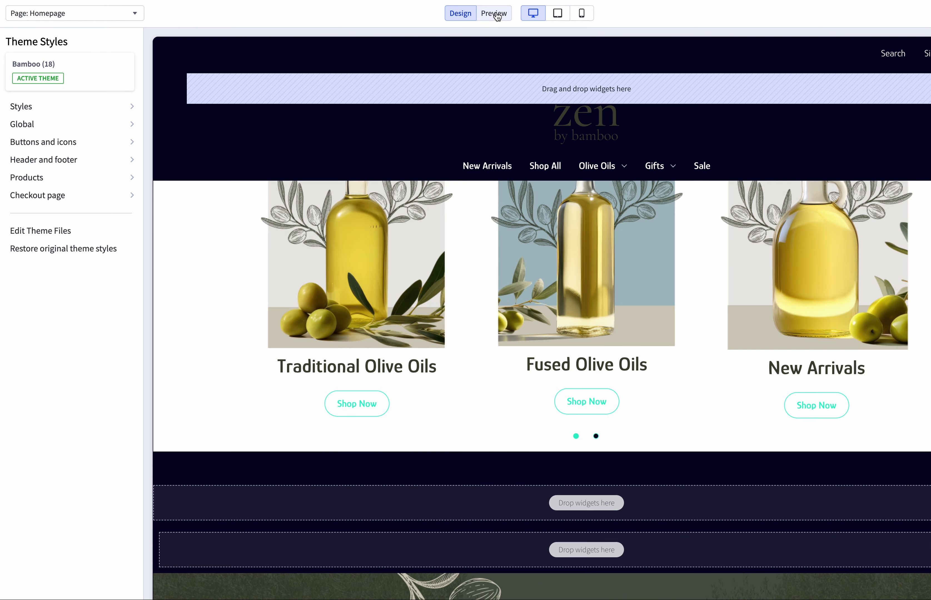
click(494, 14)
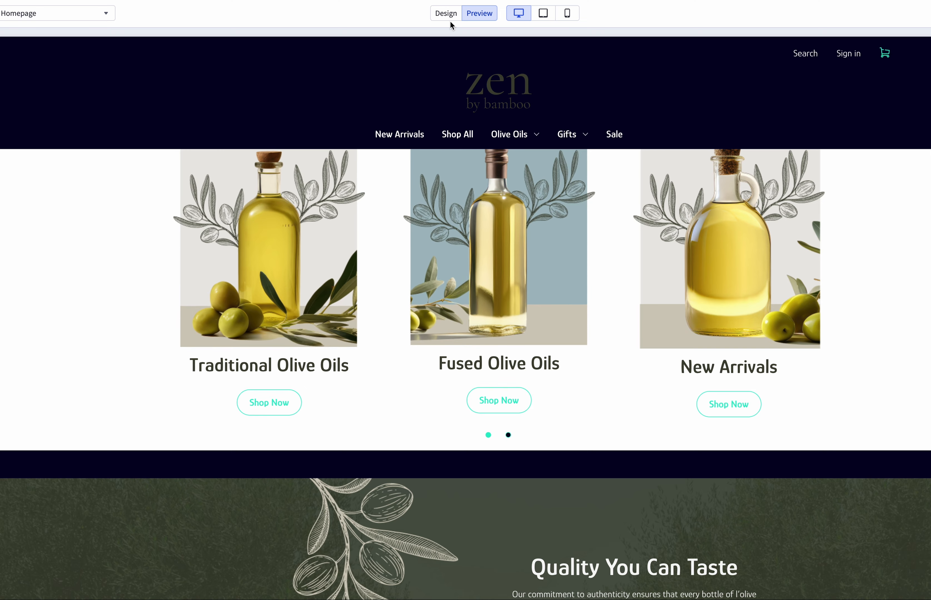
click(446, 14)
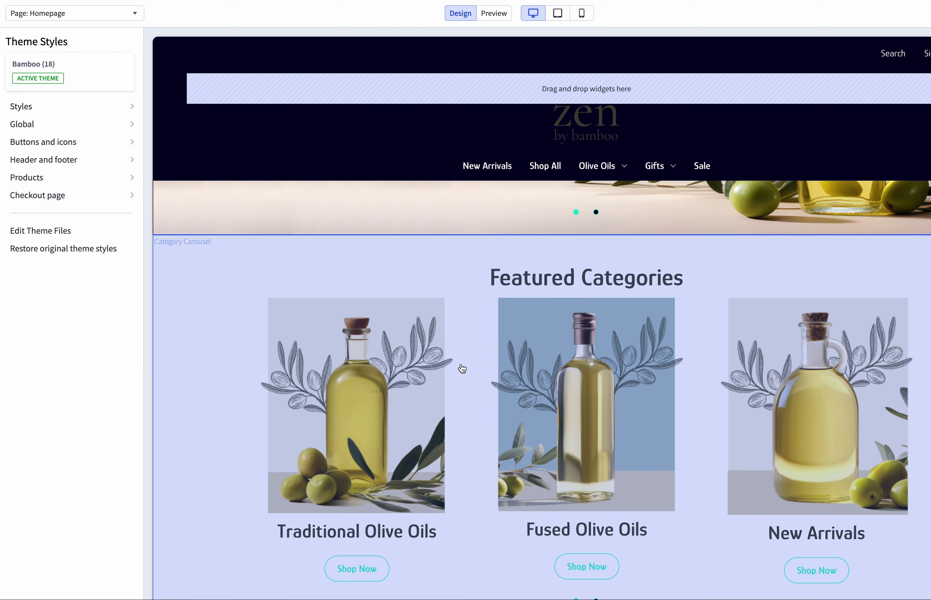
Set the Category Carousel's Section Background color to the dark swatch #050023 in its section settings.
click(210, 286)
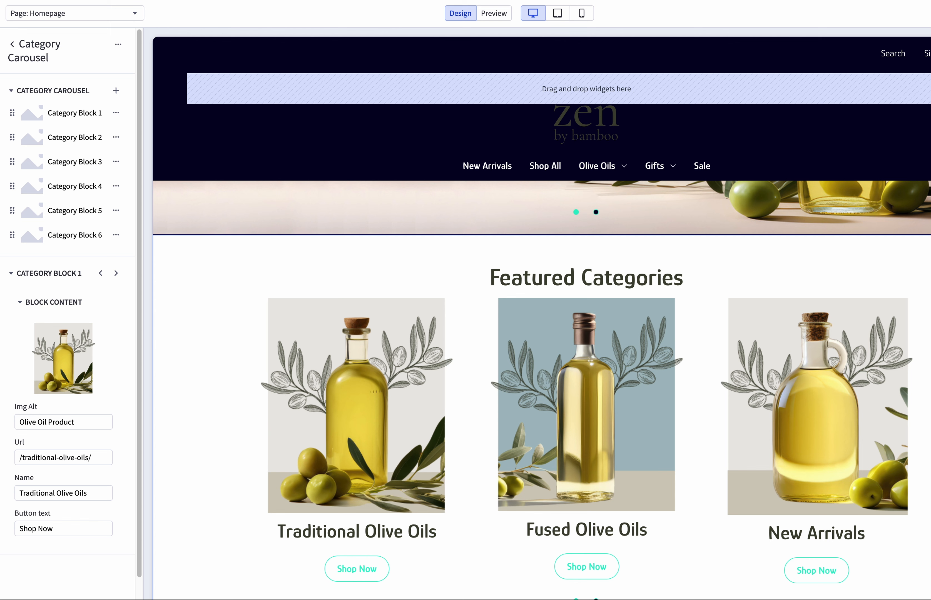
click(119, 47)
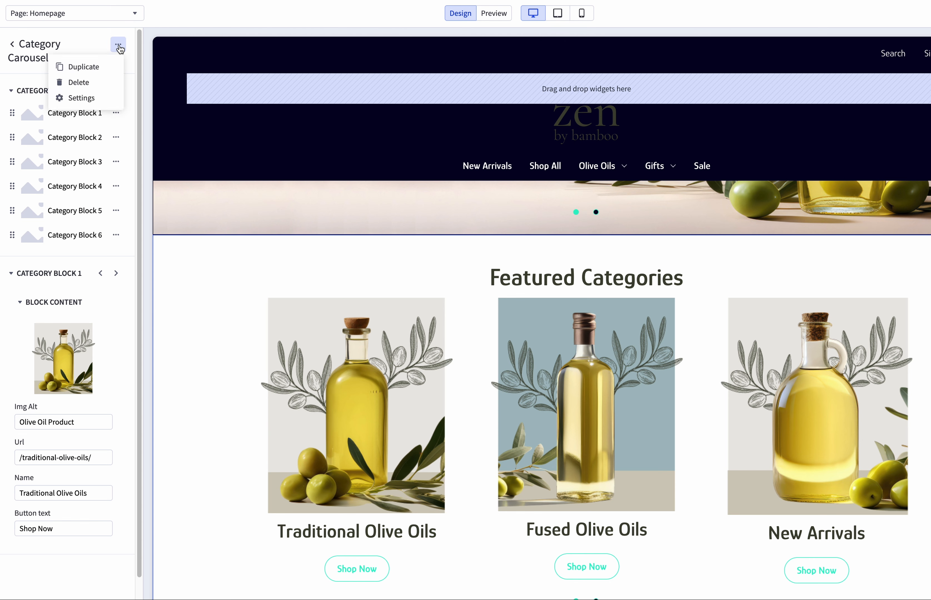
click(83, 99)
click(123, 156)
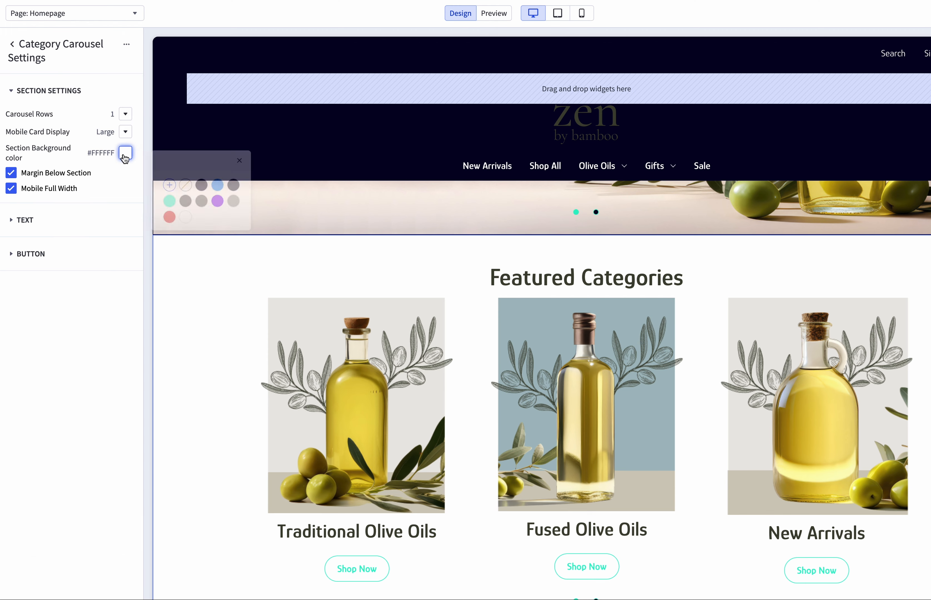
click(201, 185)
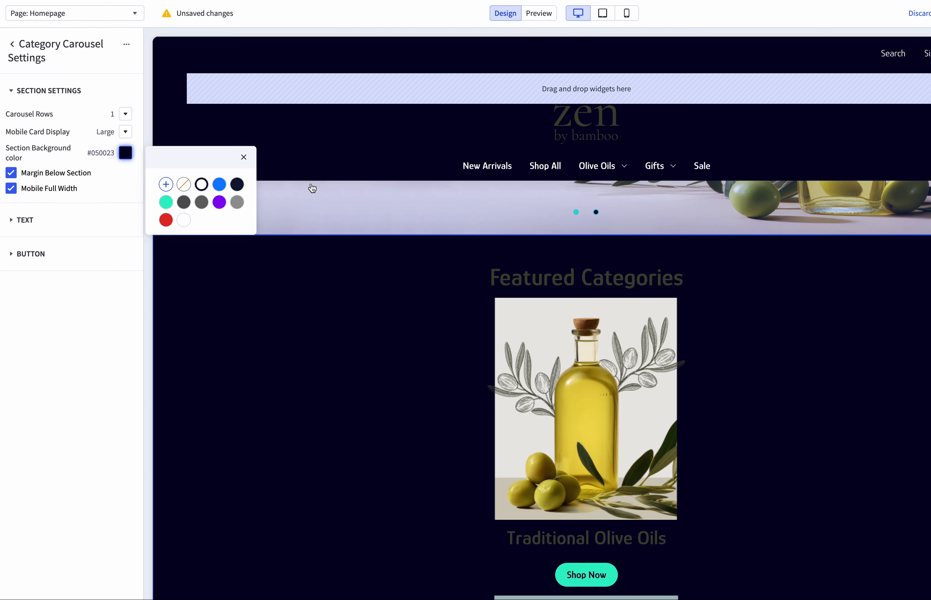
Reload the Homepage in the page builder and preview the Featured Categories section on its dark background.
click(30, 15)
click(39, 76)
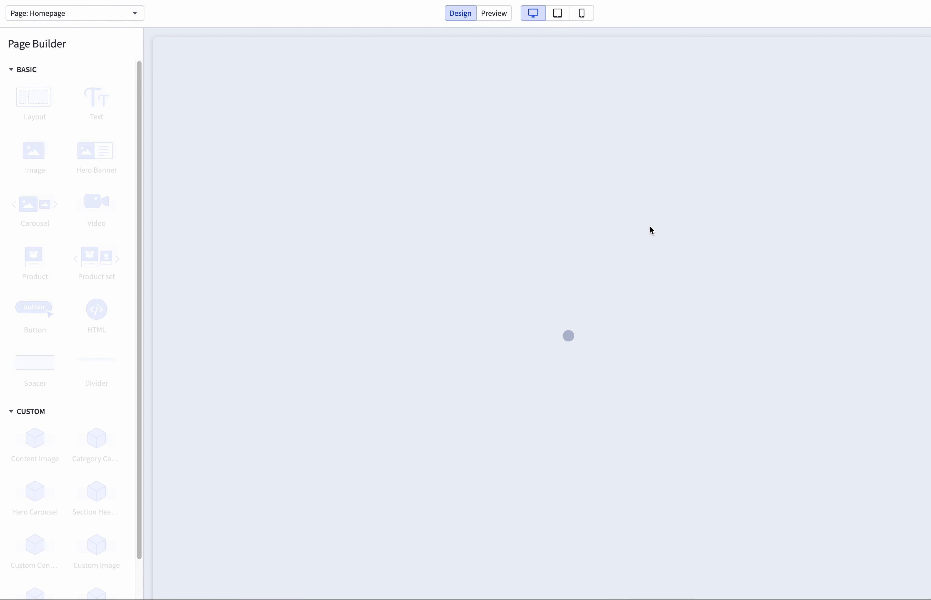
scroll(624, 221, down, 10)
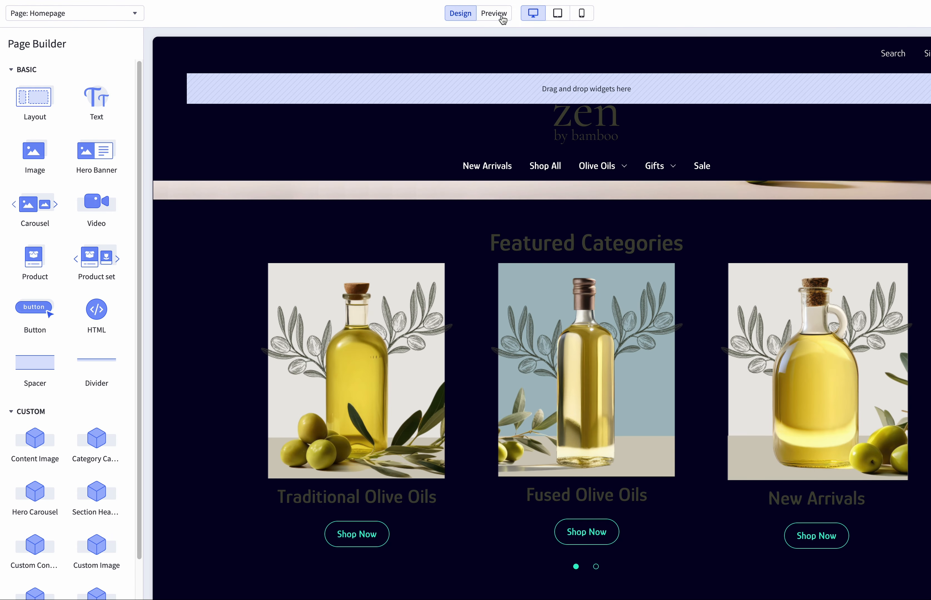
click(493, 14)
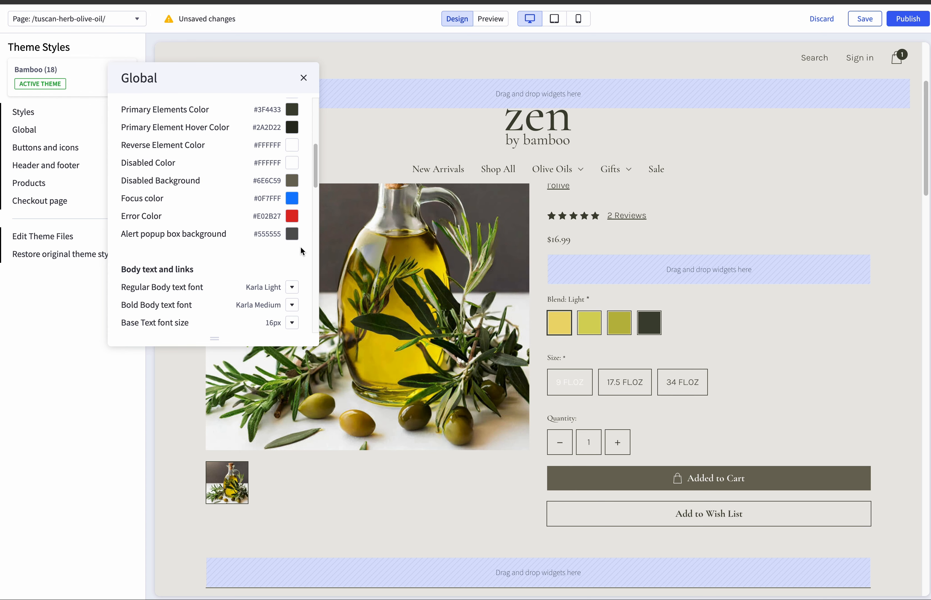
Review the theme's Global Colors list from Alert popup box background back up to Primary Text.
scroll(300, 246, up, 4)
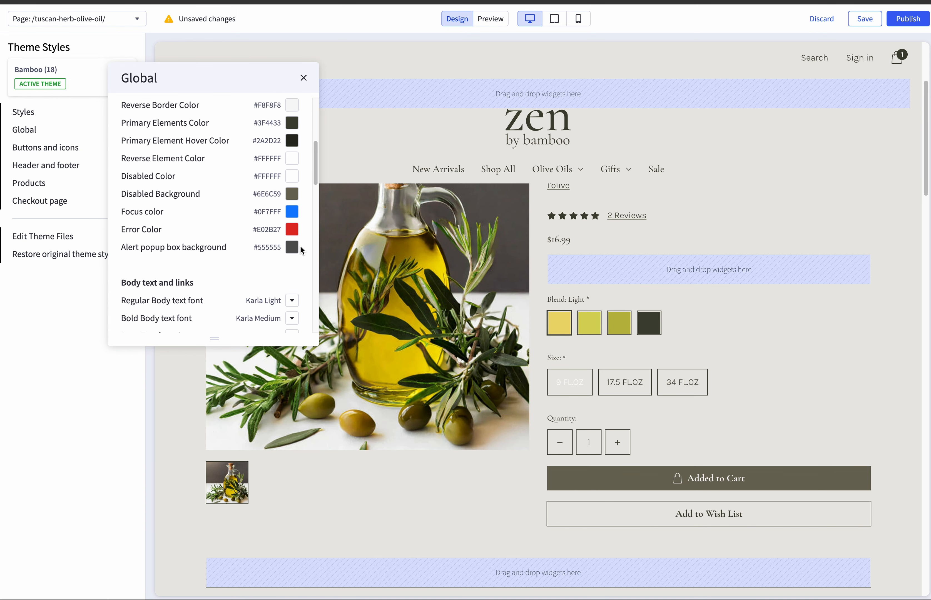
scroll(301, 251, up, 2)
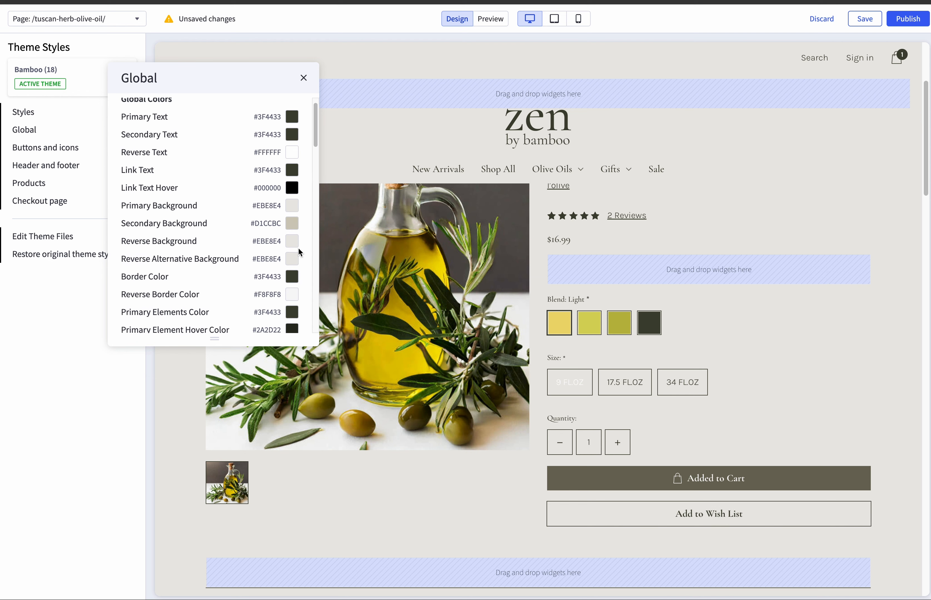
scroll(300, 247, up, 1)
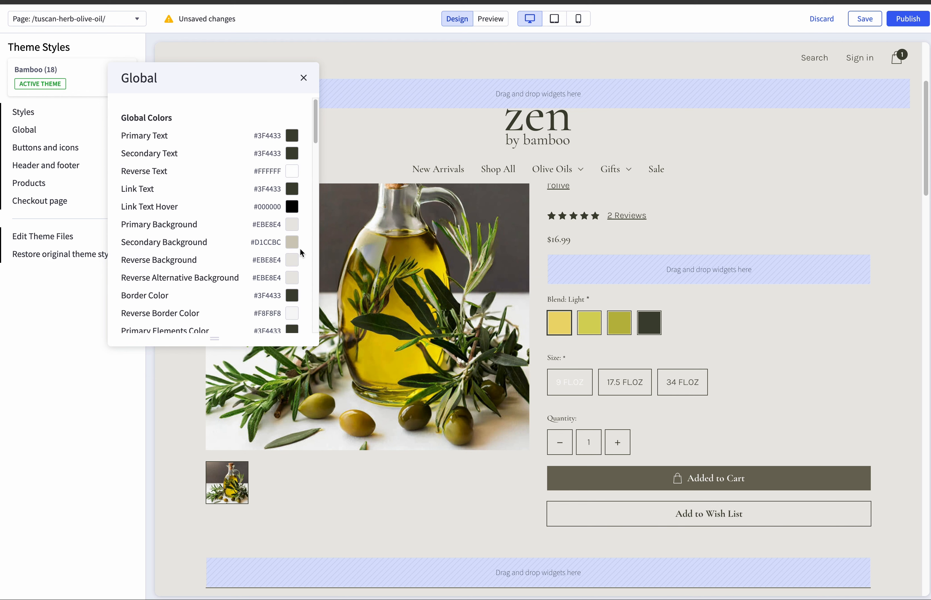